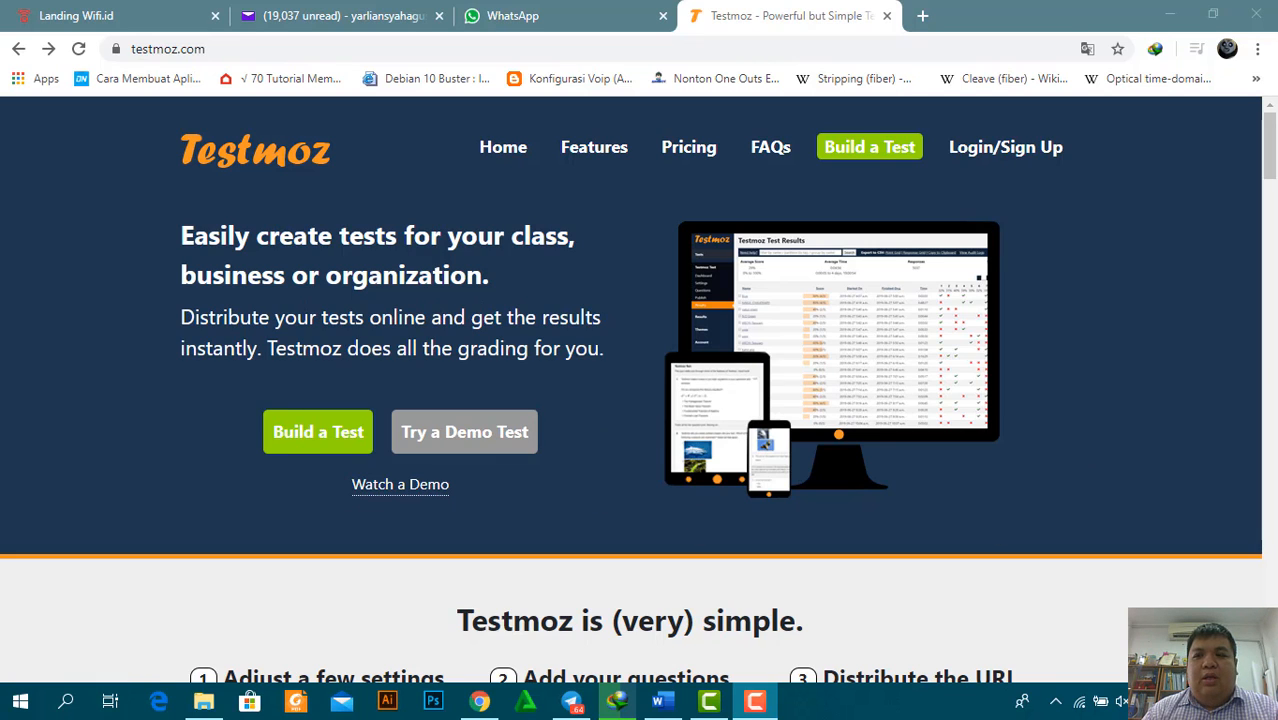
Open the Build a Test form from the Testmoz home page
drag(1273, 155, 1273, 187)
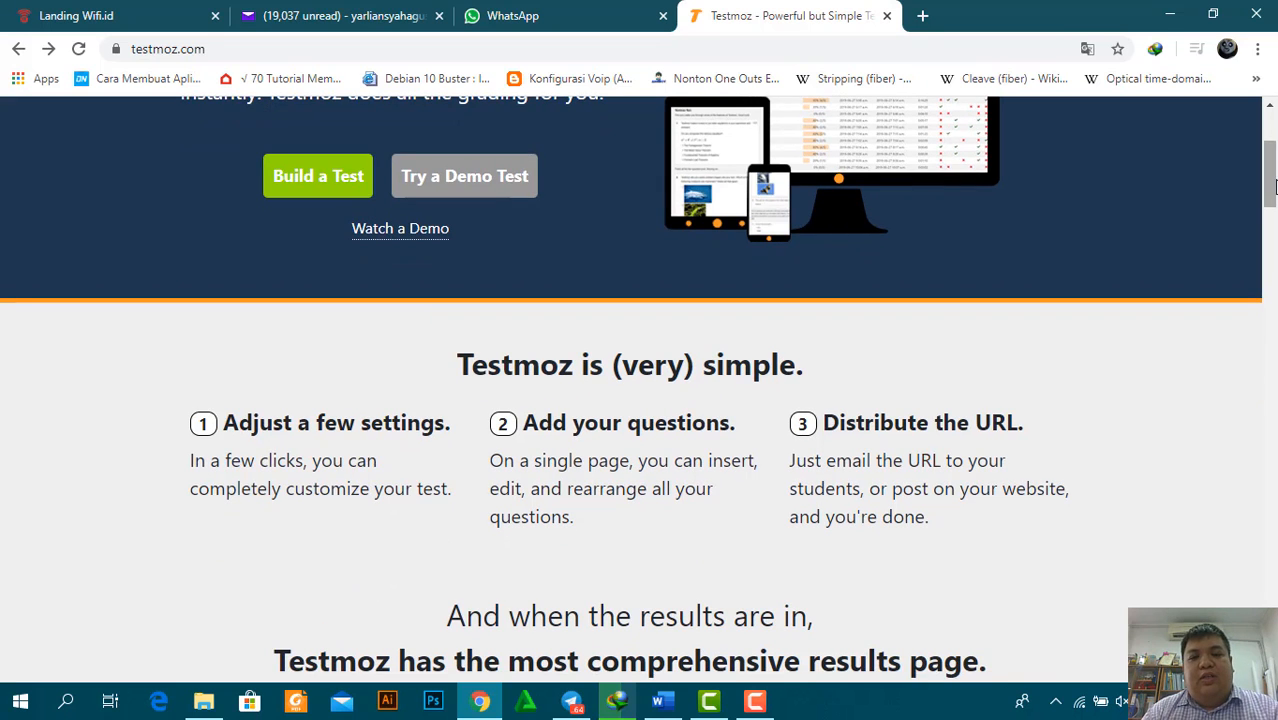
drag(1273, 186, 1270, 156)
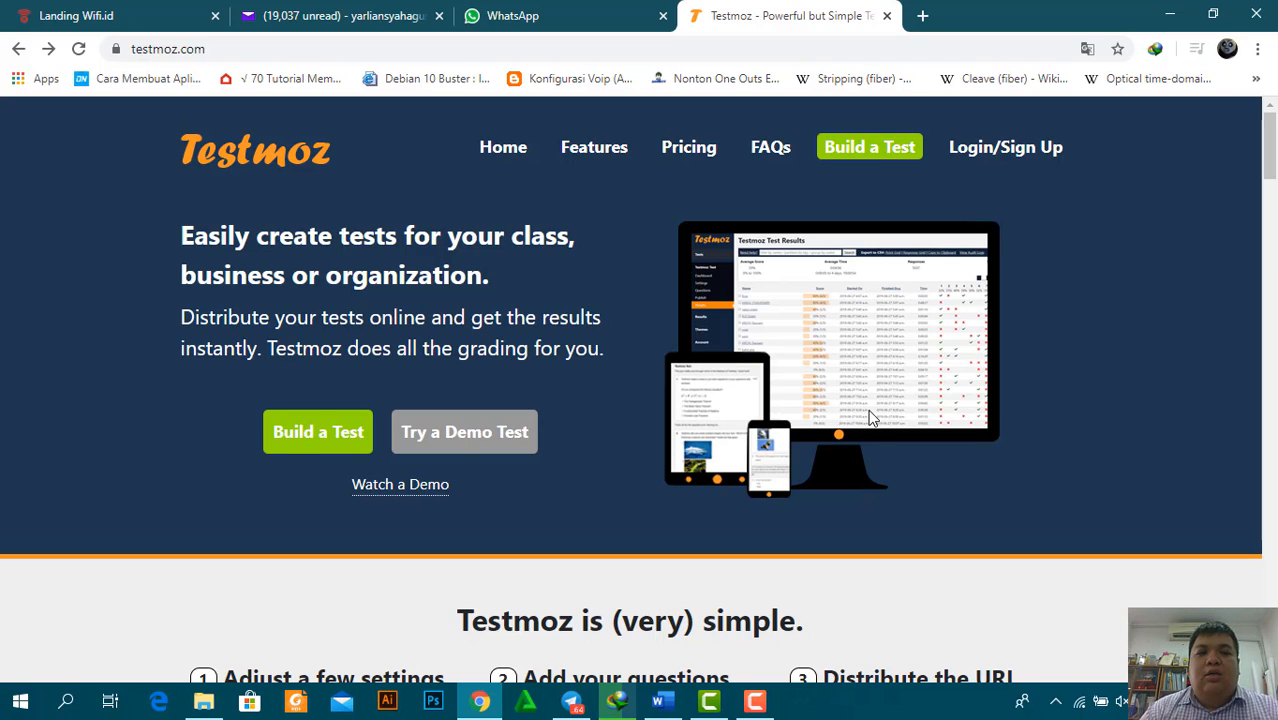
click(345, 452)
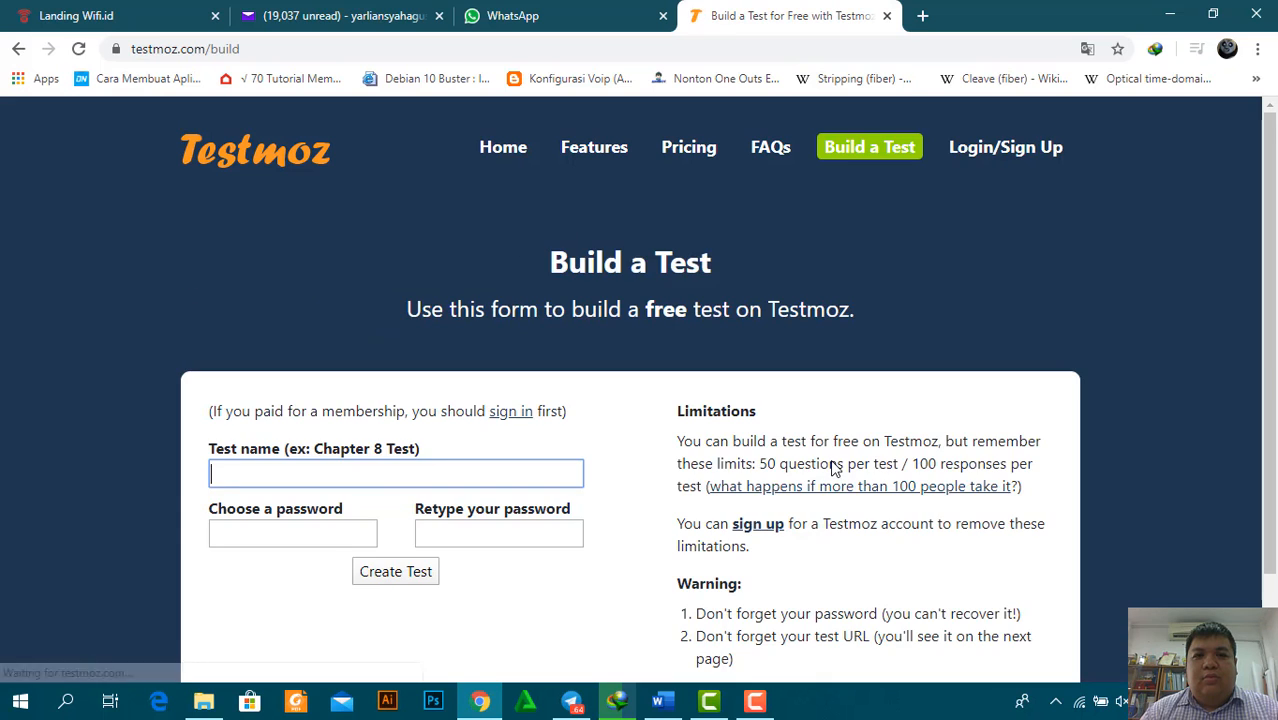
scroll(1275, 257, down, 1)
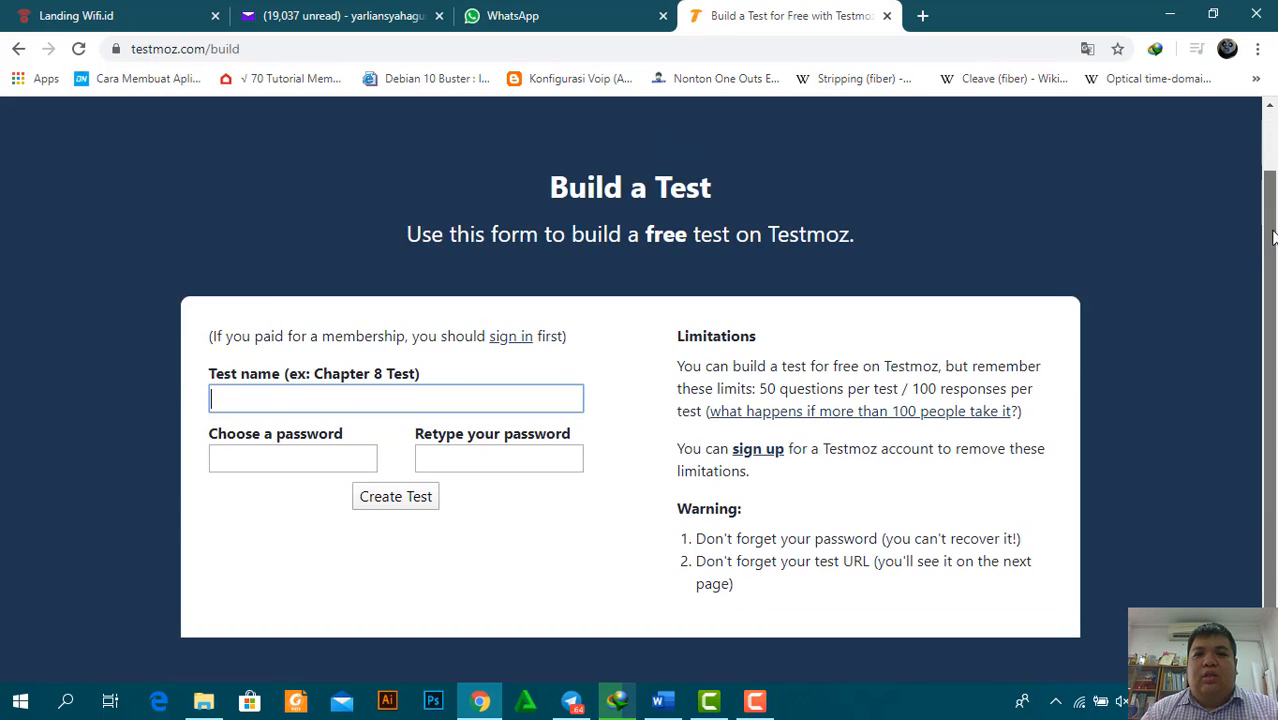
drag(1276, 257, 1276, 241)
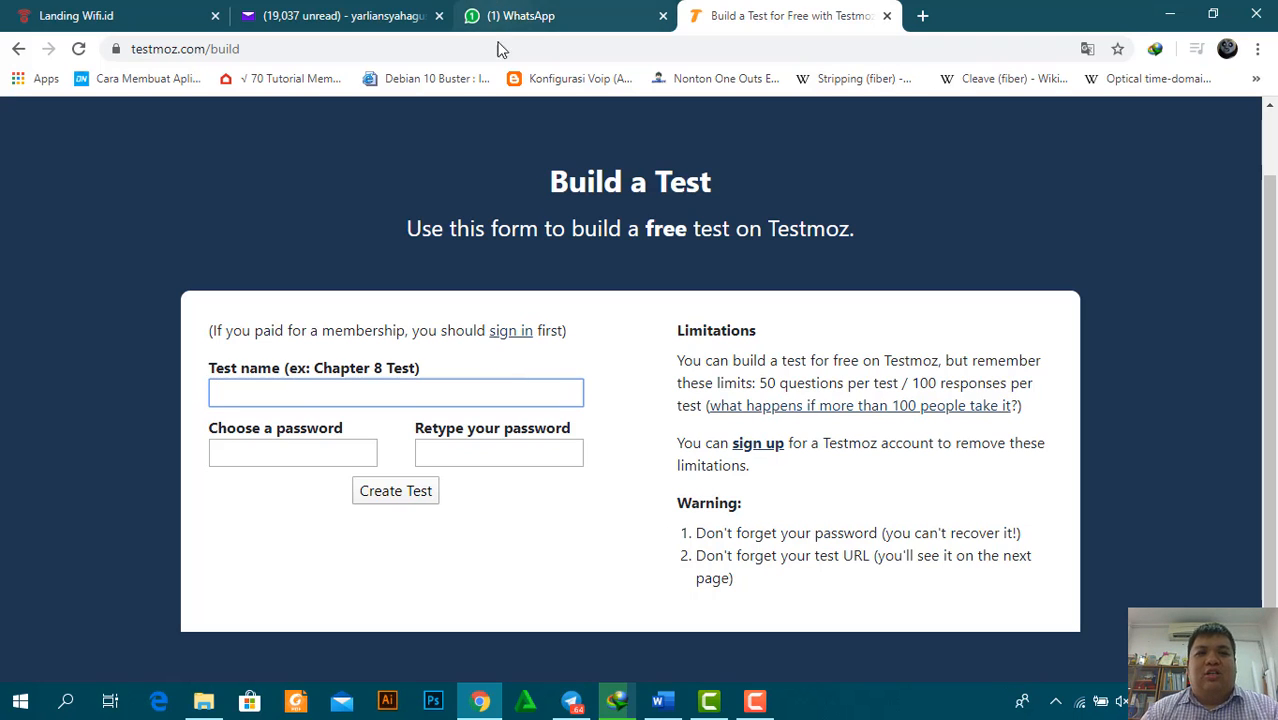
Enter XIITLJ1 as the test name
click(304, 398)
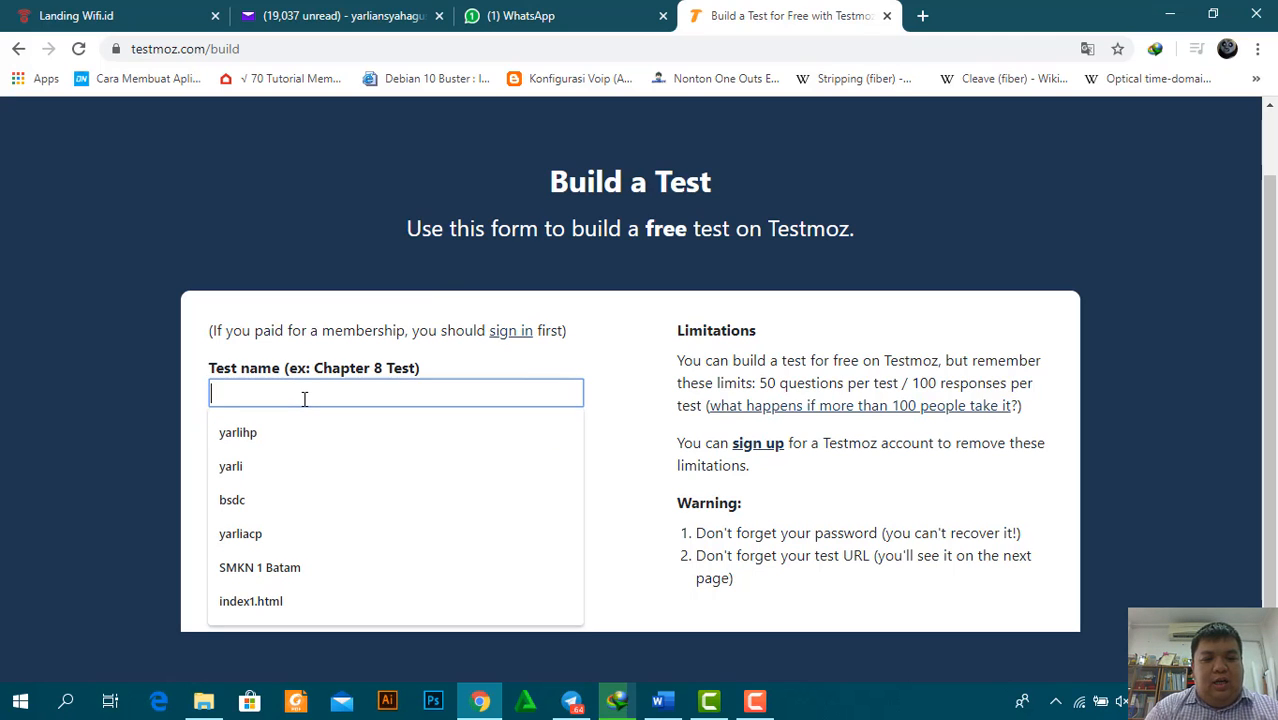
text(XI)
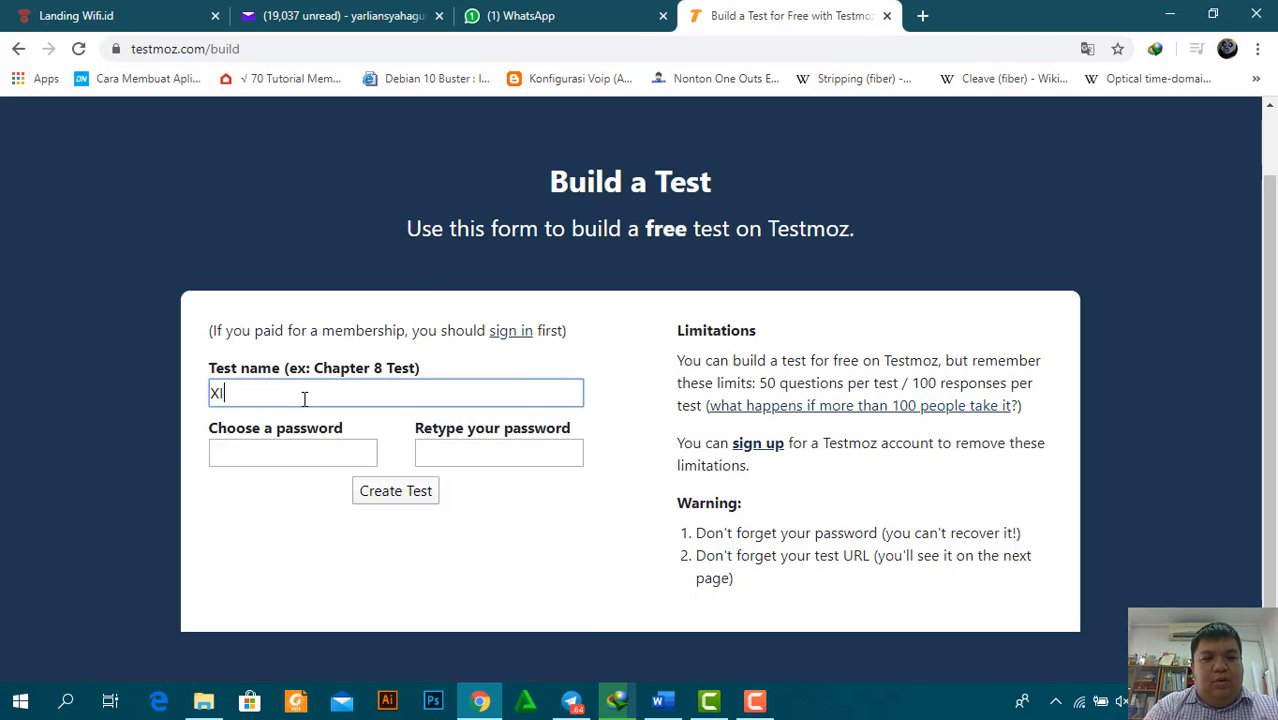
text(I TLJ)
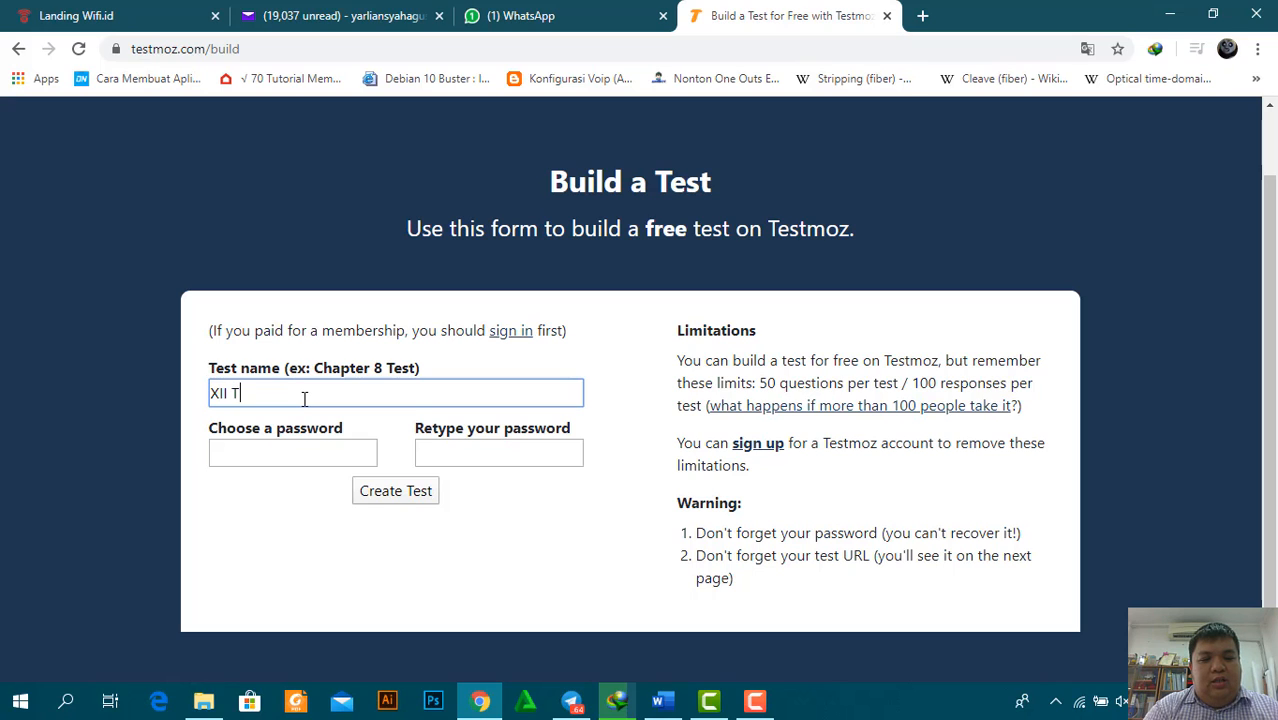
key(Left)
key(Left)
key(Left)
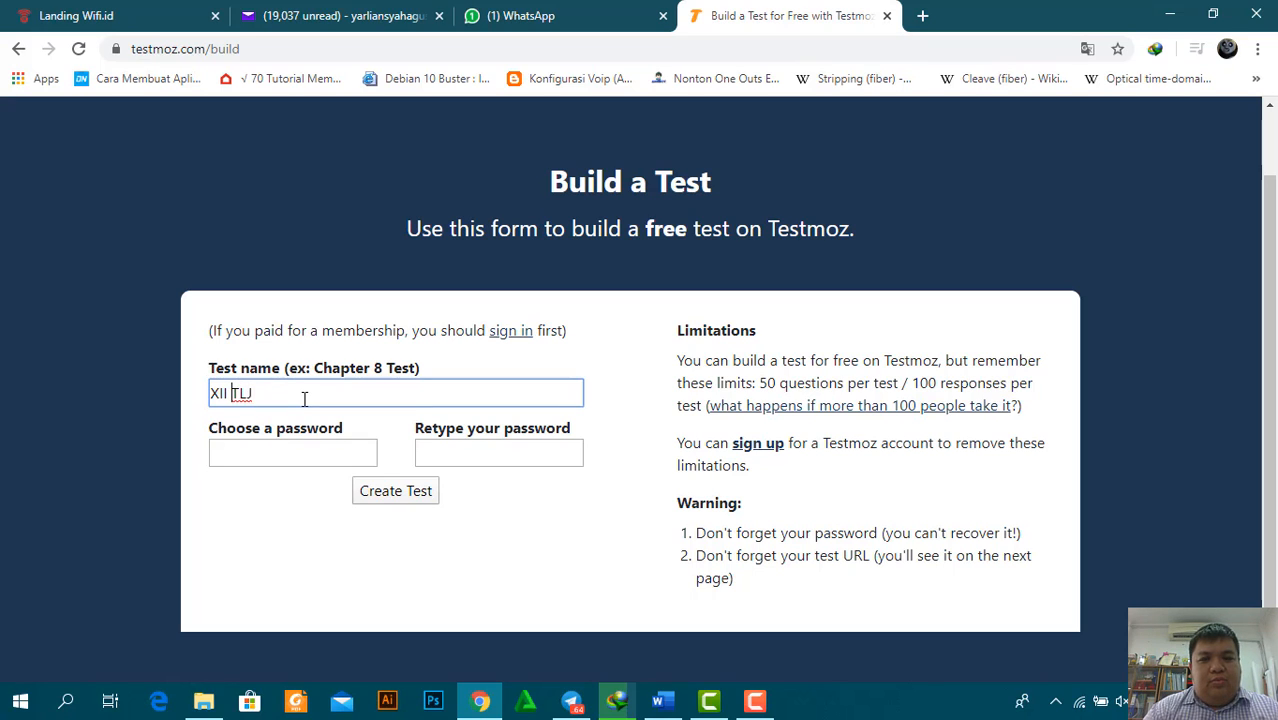
key(BackSpace)
key(End)
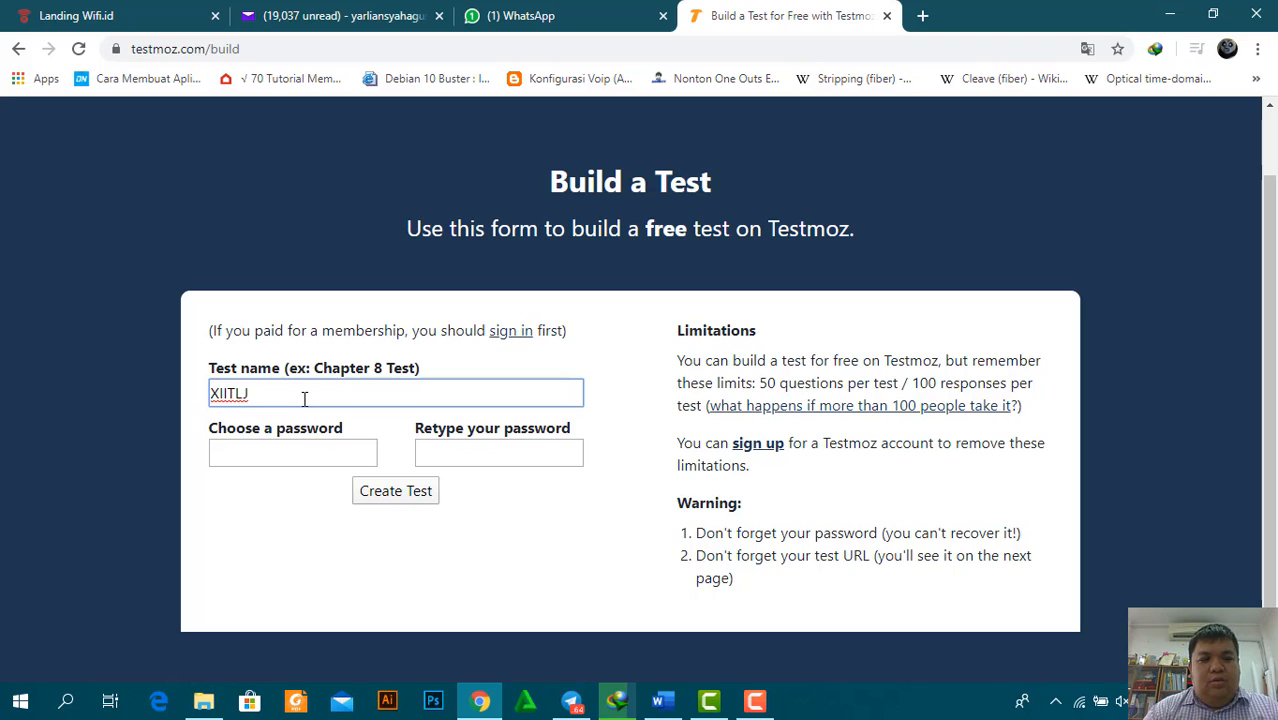
text(1)
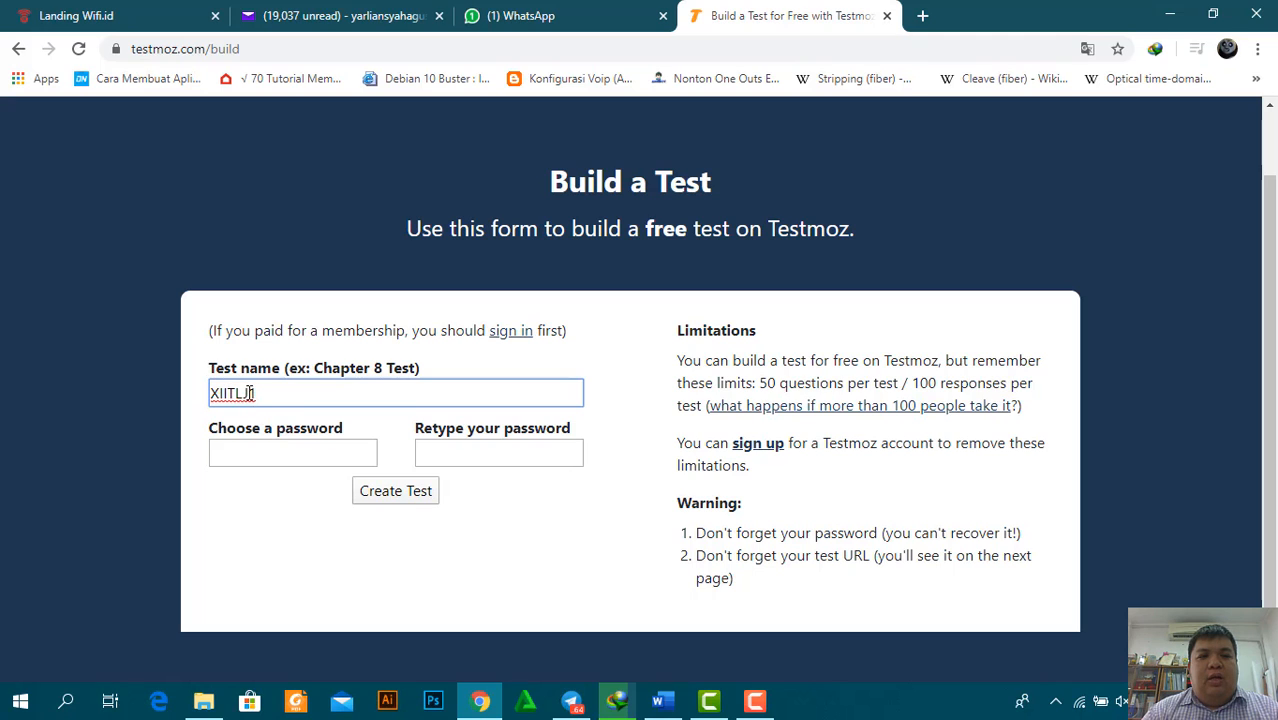
Enter and confirm the test password, then create the test
click(267, 453)
text(123)
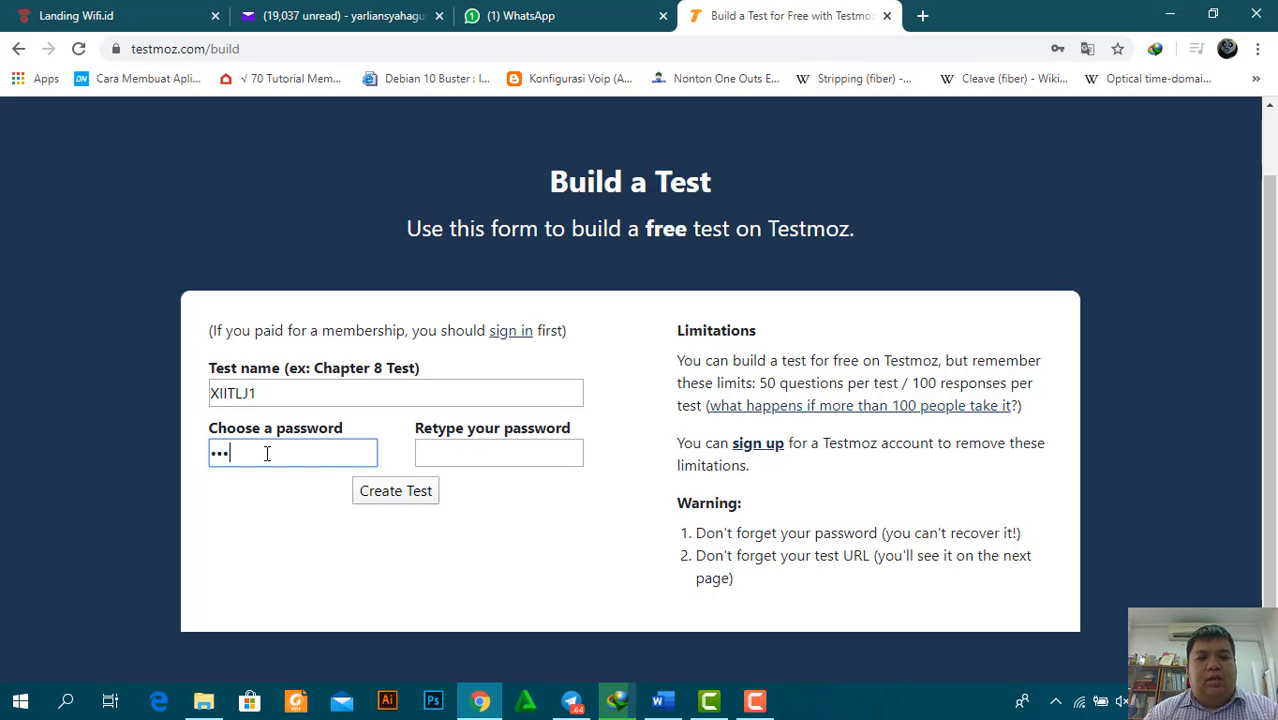
text(456)
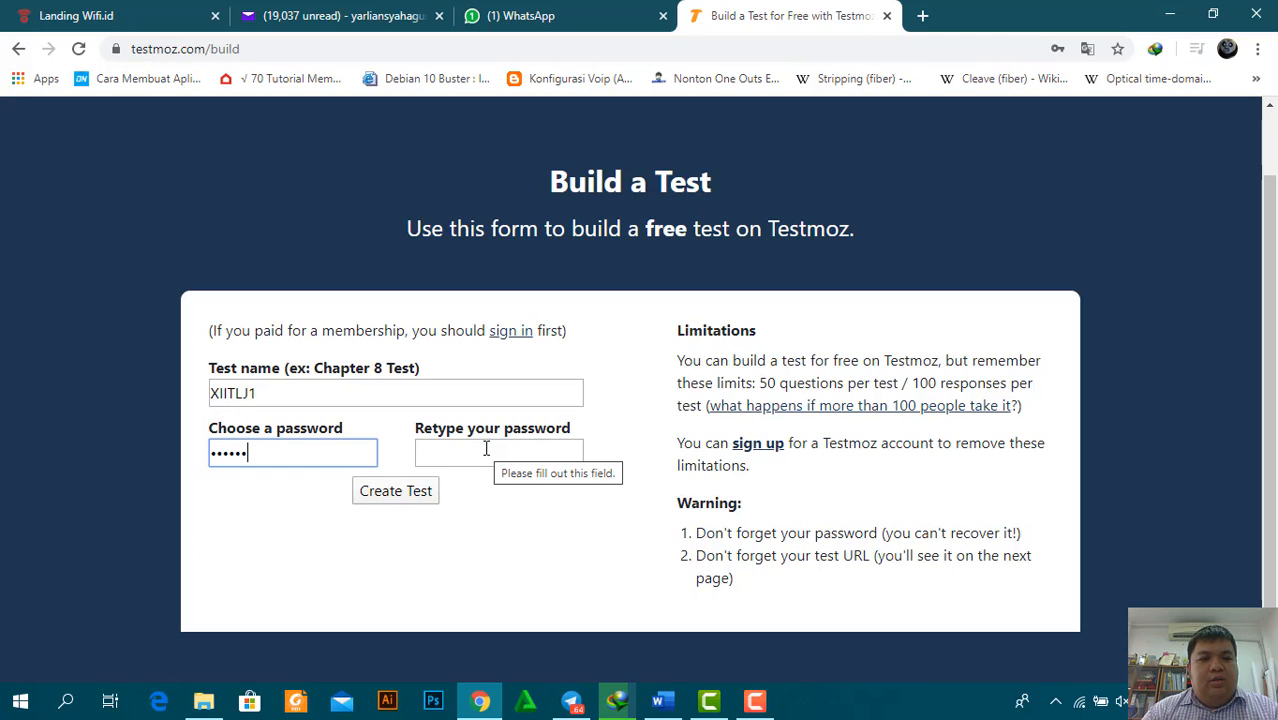
click(486, 449)
text(12)
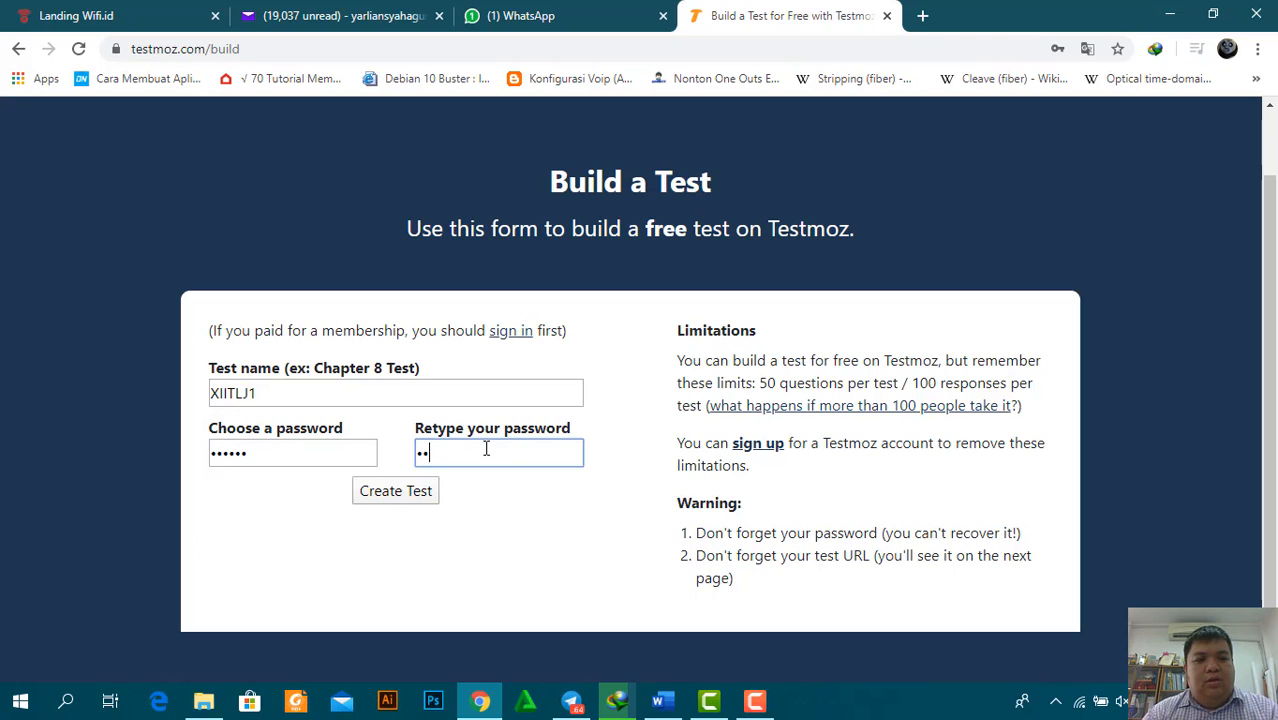
text(3456)
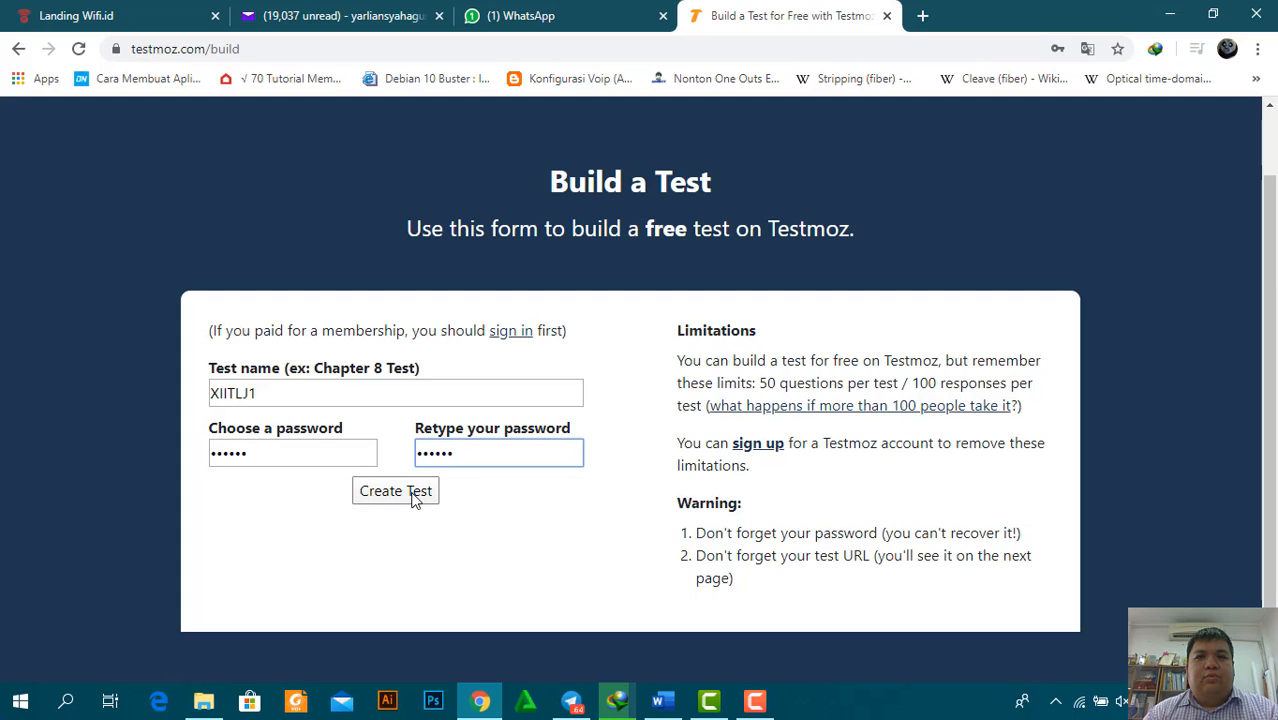
click(415, 494)
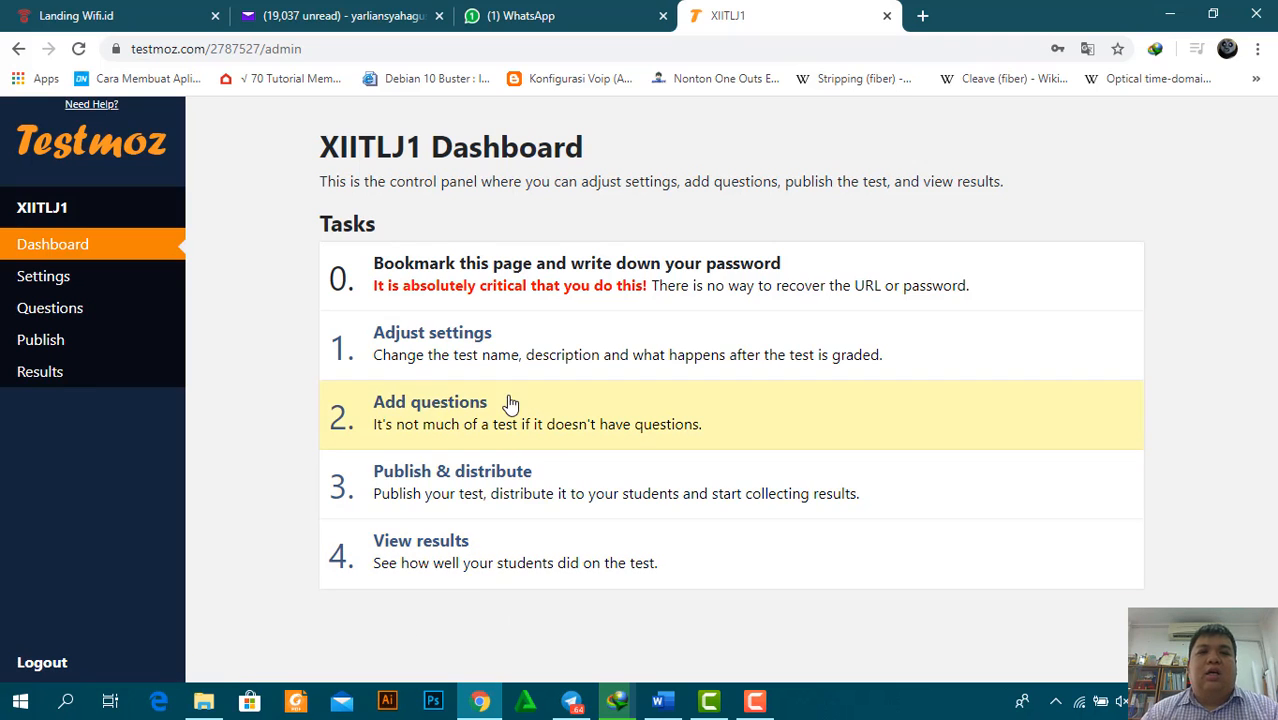
In Settings, type the introduction 'Ujian ini diperuntukkan untuk pelajaran kelas XII TKJ 1 Mata Pelajaran TLJ'
click(452, 338)
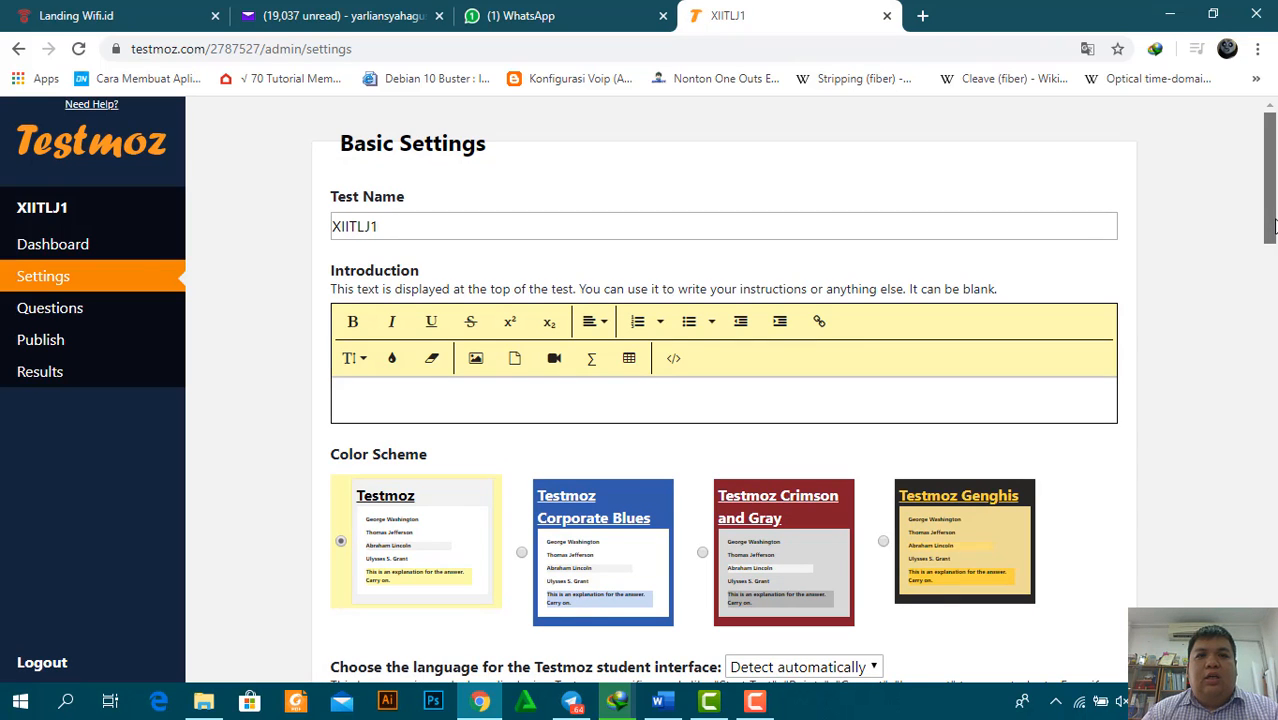
drag(1273, 228, 1273, 231)
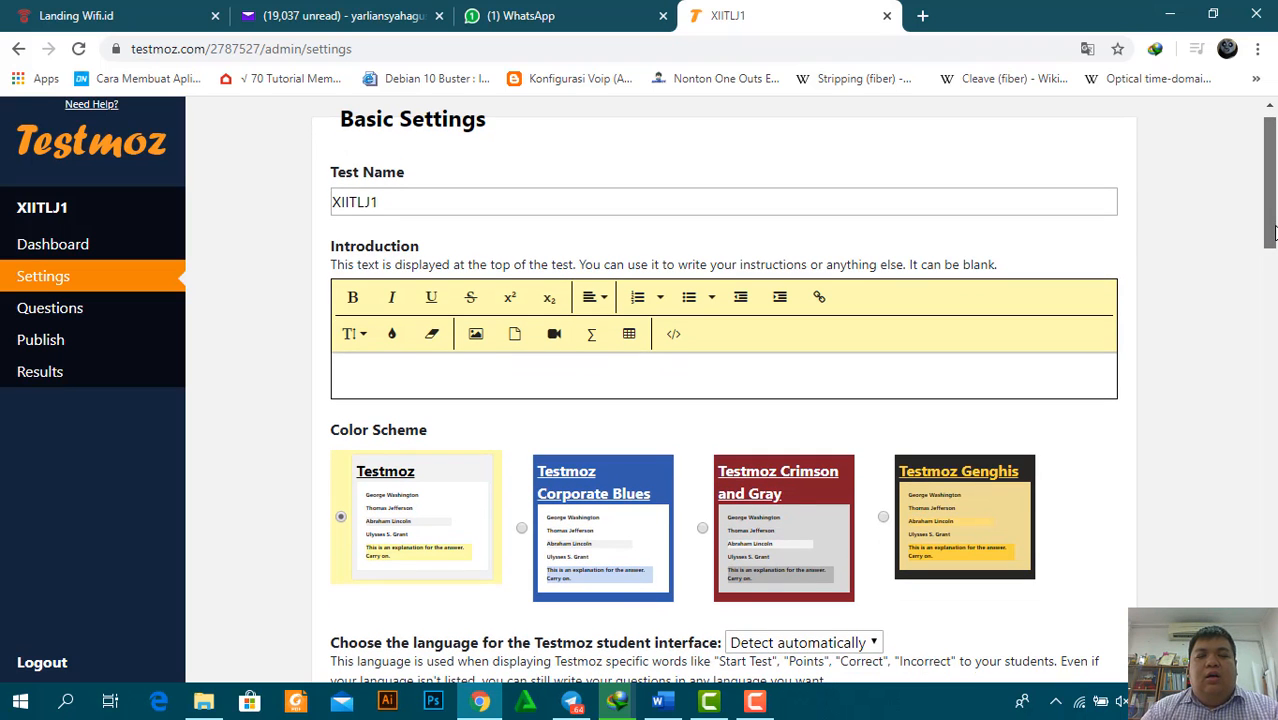
drag(1273, 236, 1273, 243)
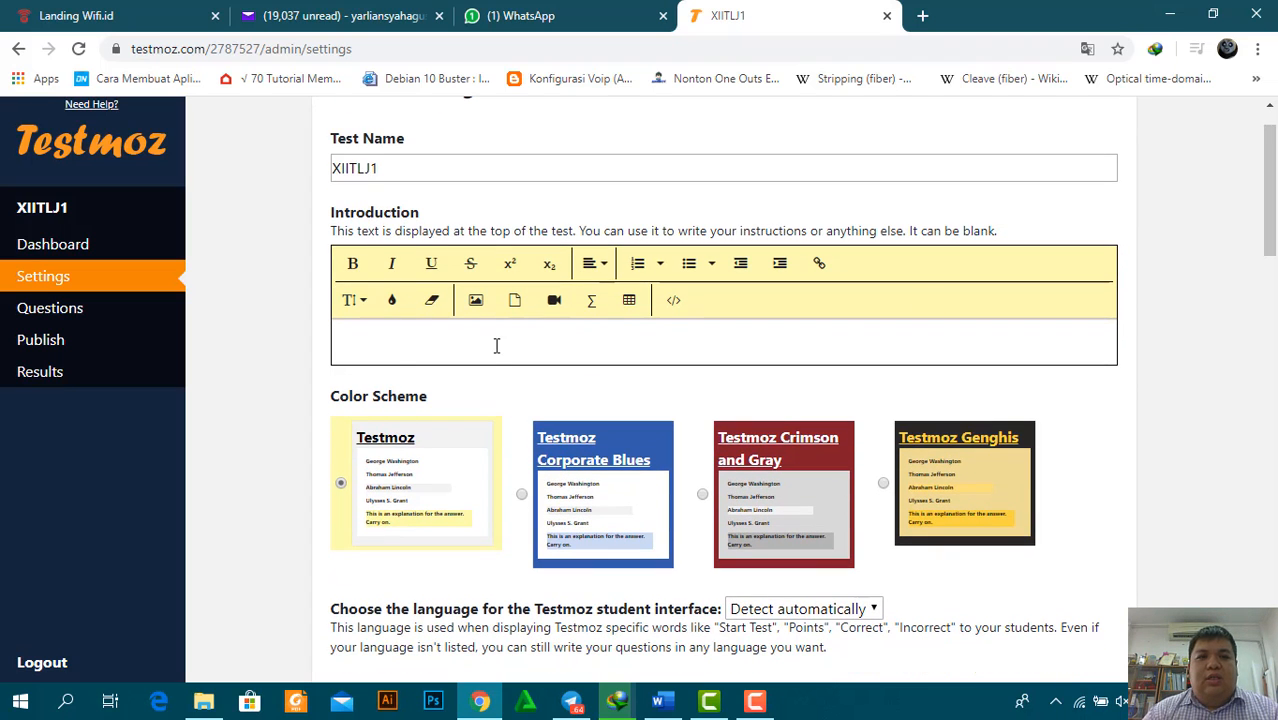
click(399, 350)
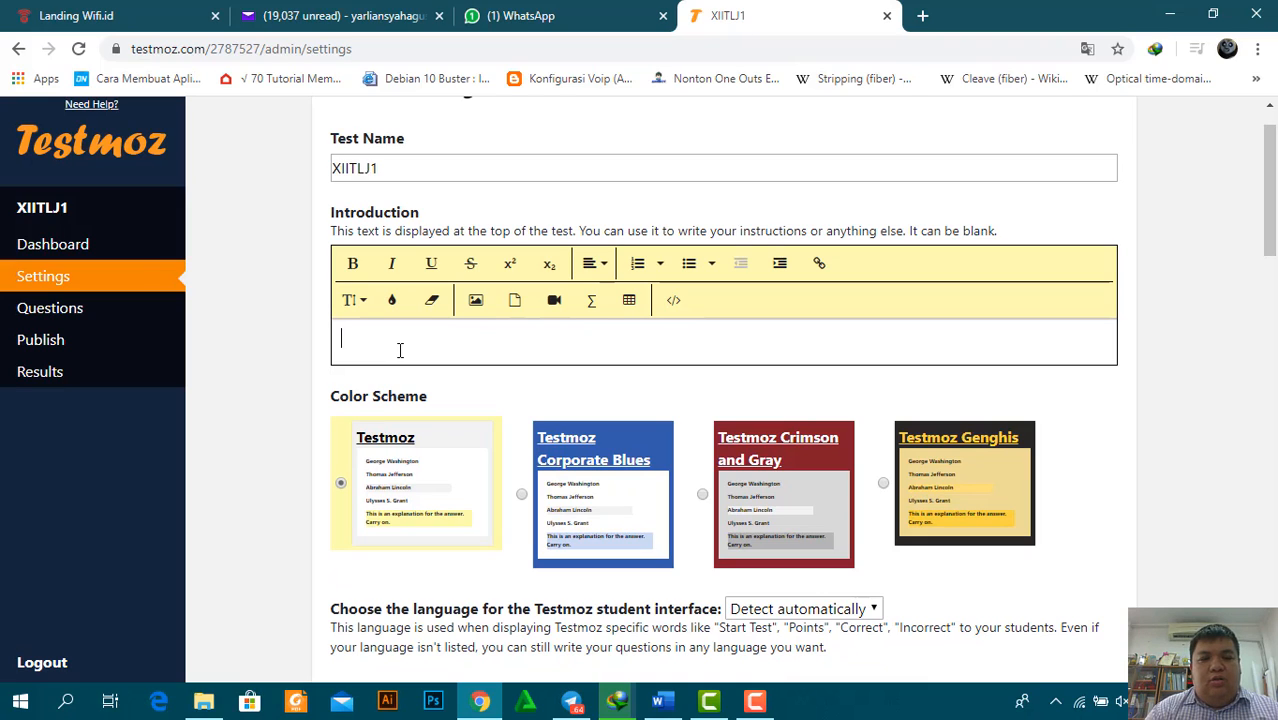
text(Ujian )
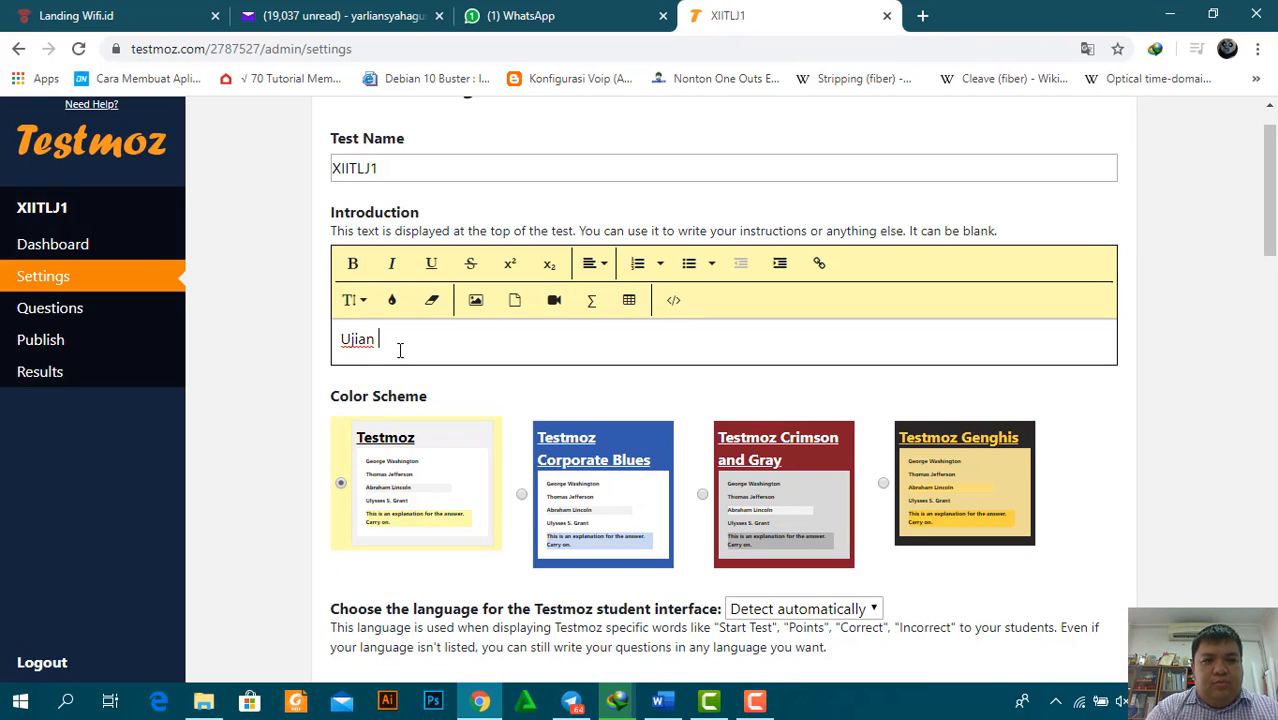
text(ini diperuntukkan )
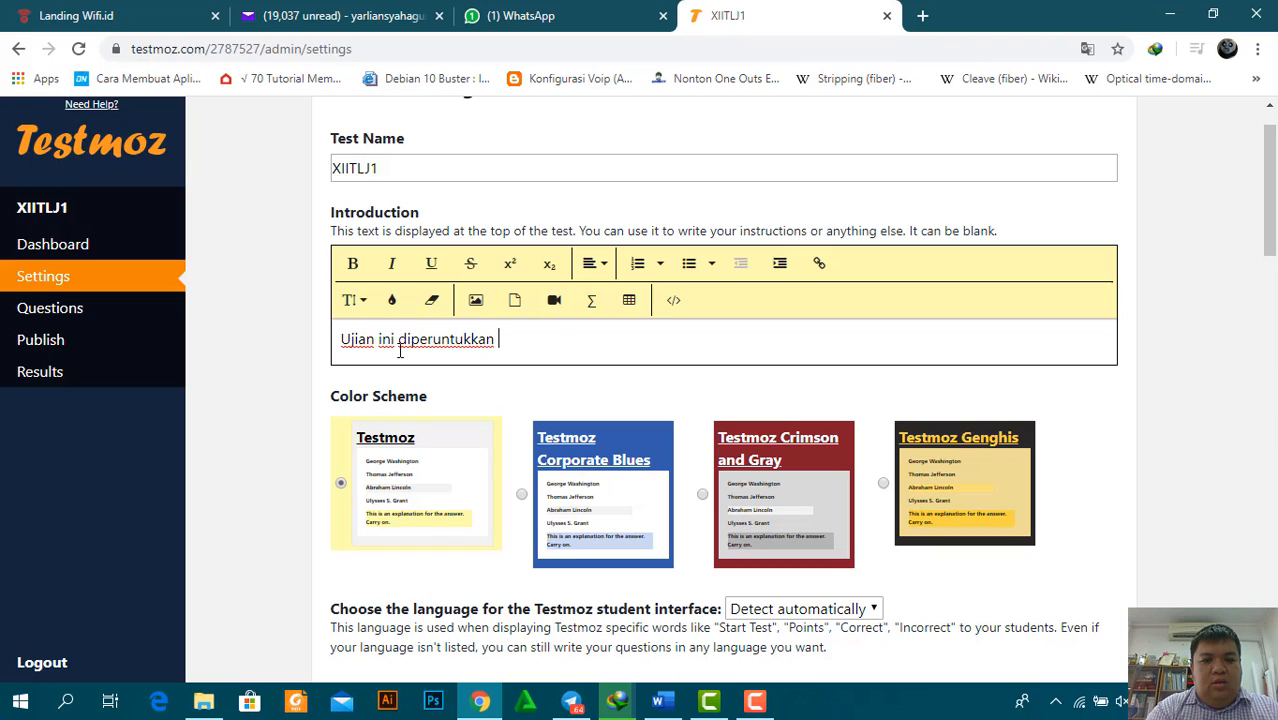
text(untuk pelajaran )
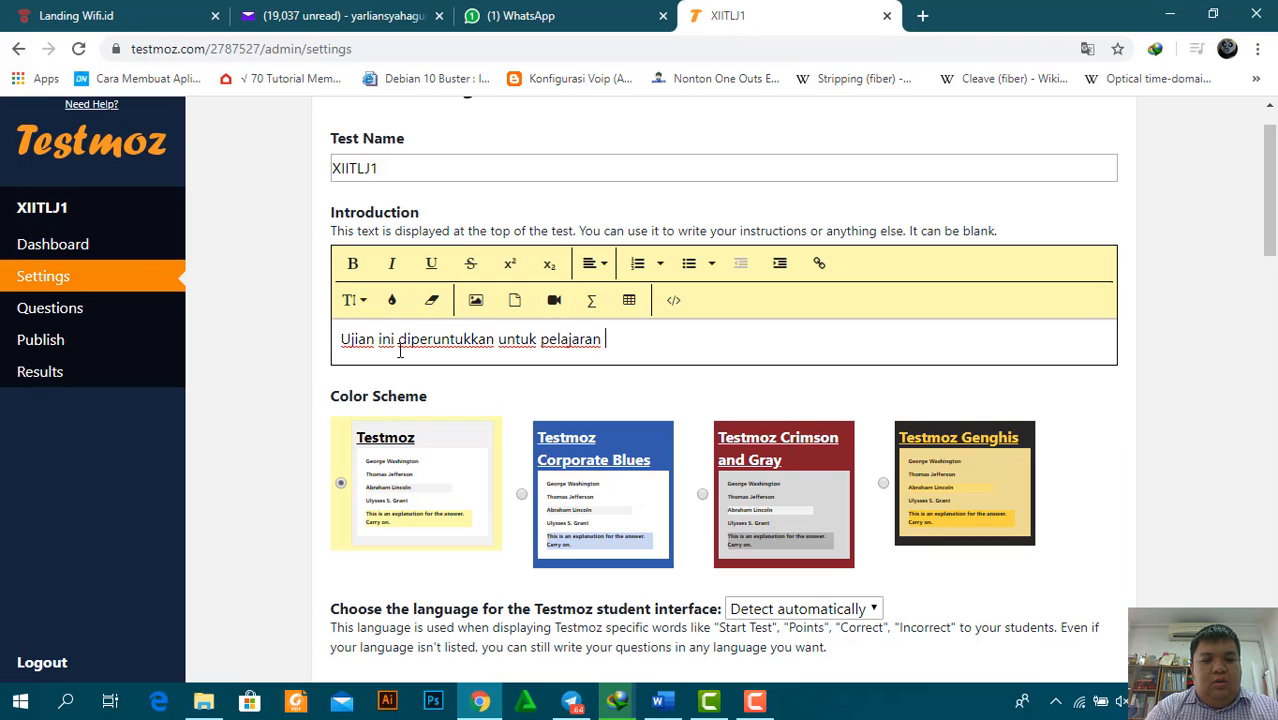
text(kelas XII T)
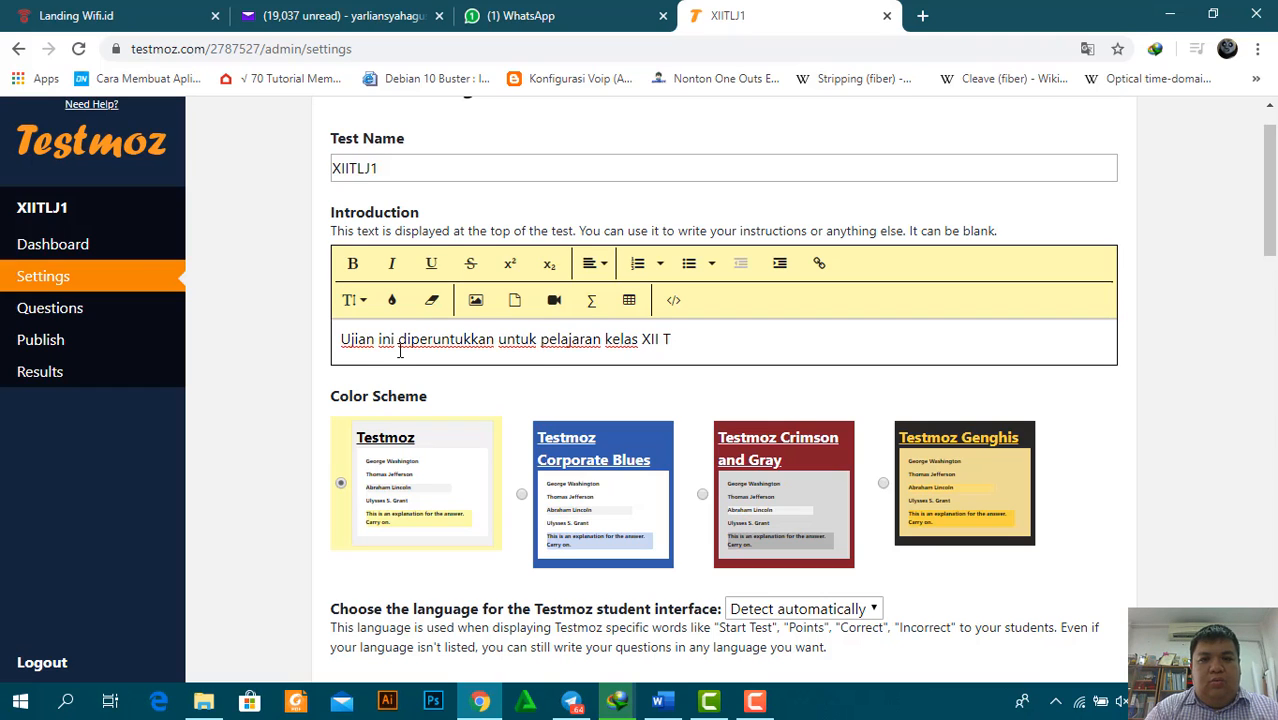
text(KJ )
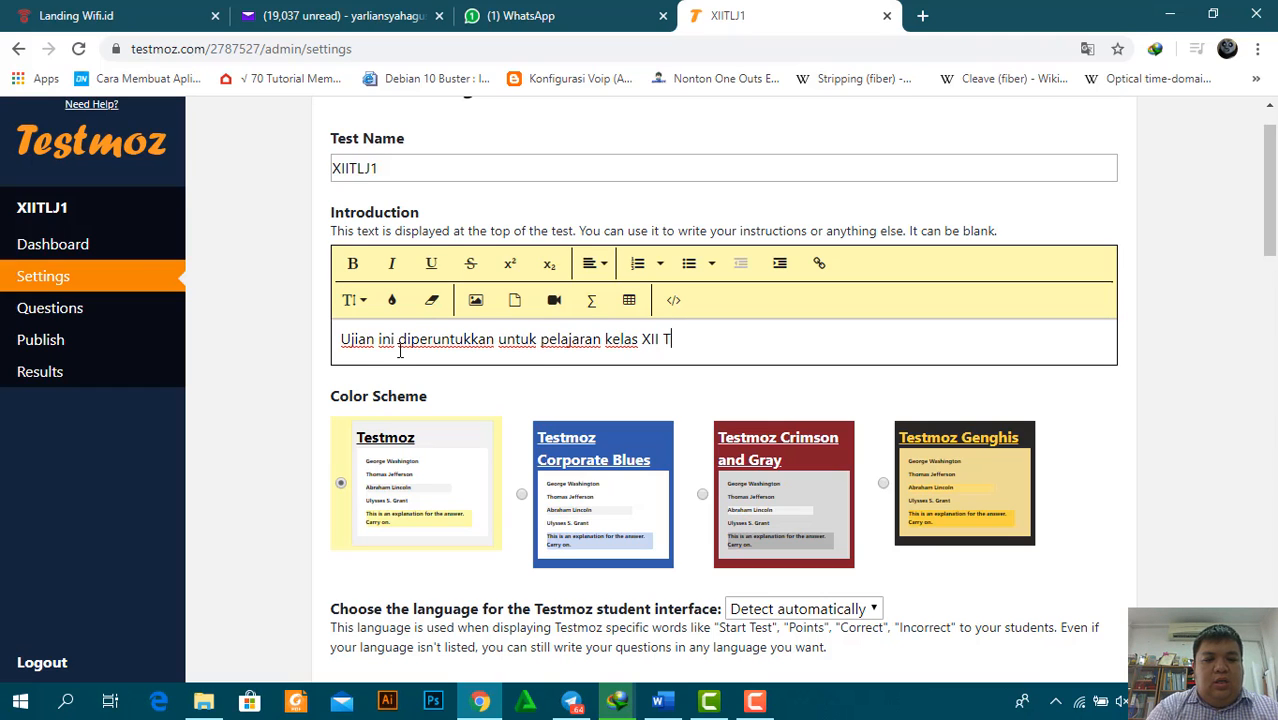
text(1 Ma)
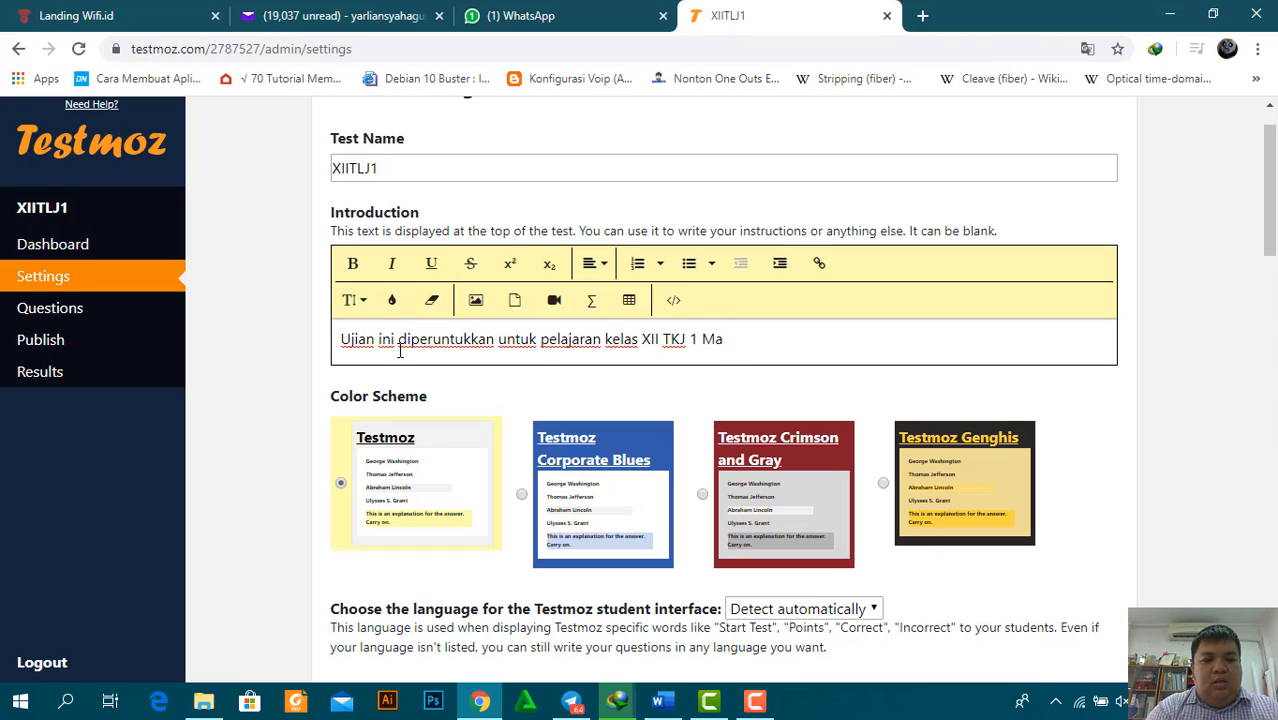
text(ta Pelajaran )
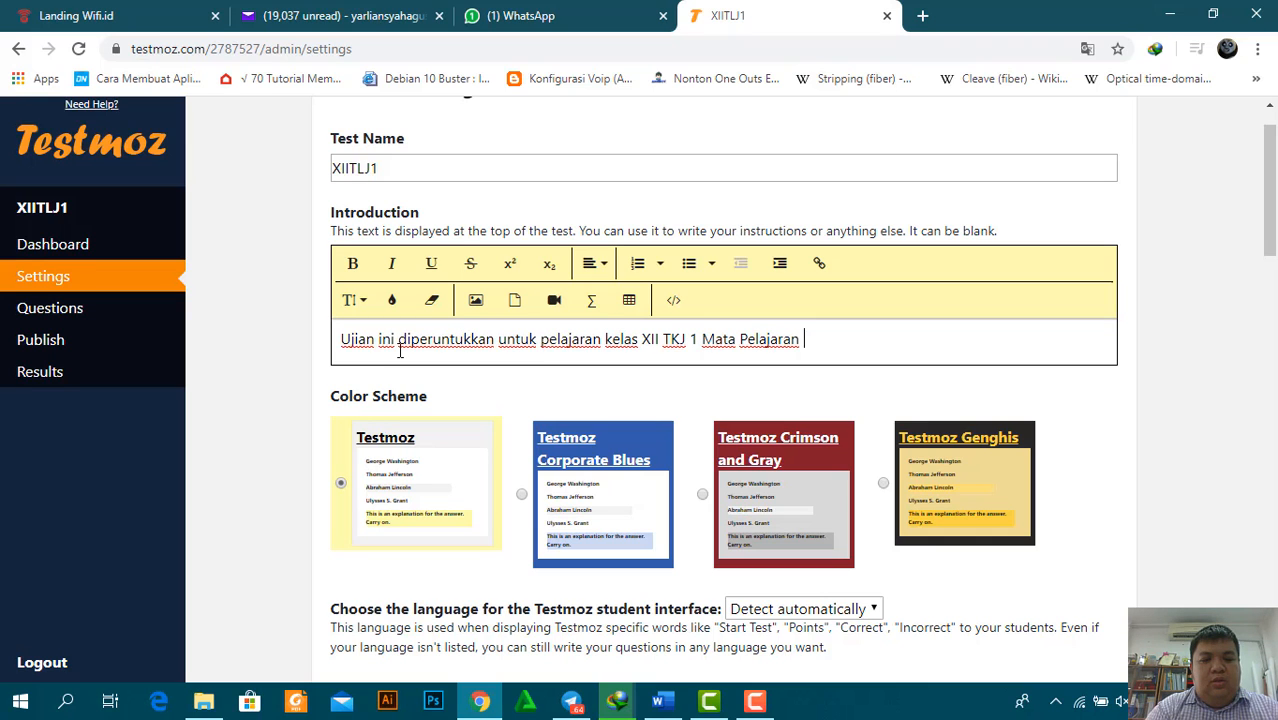
text(TLJ)
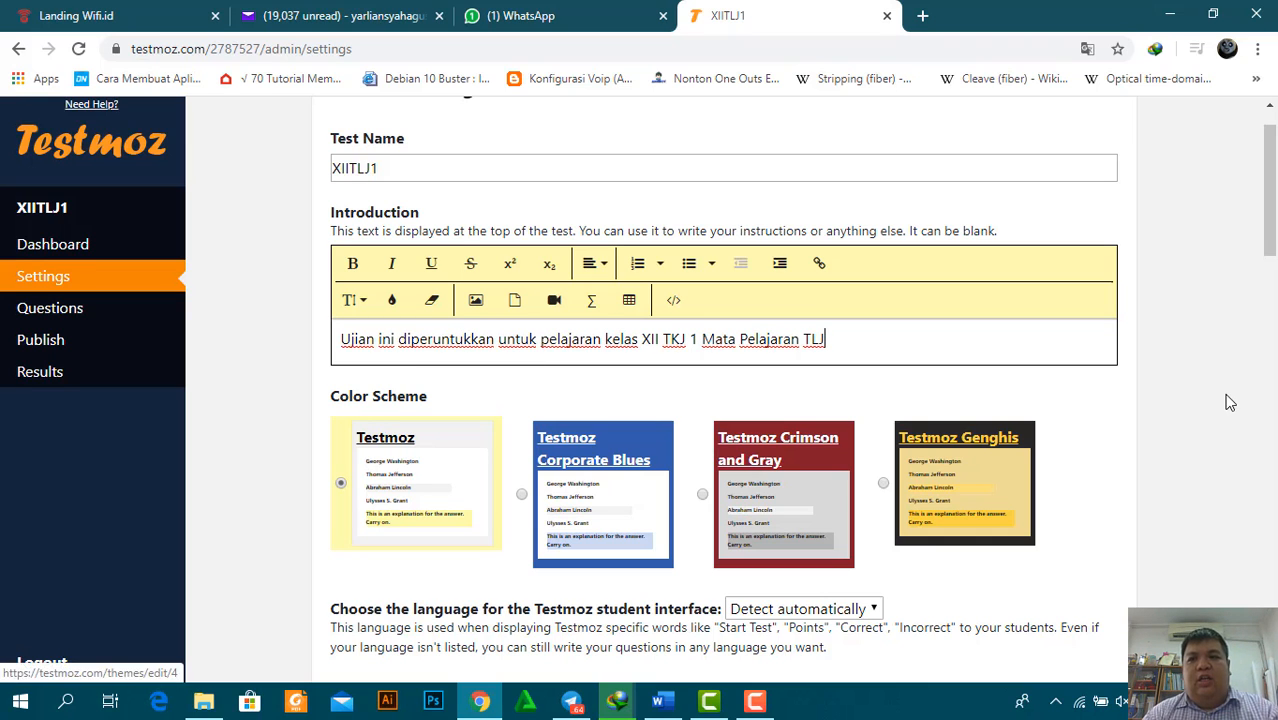
scroll(1275, 203, down, 2)
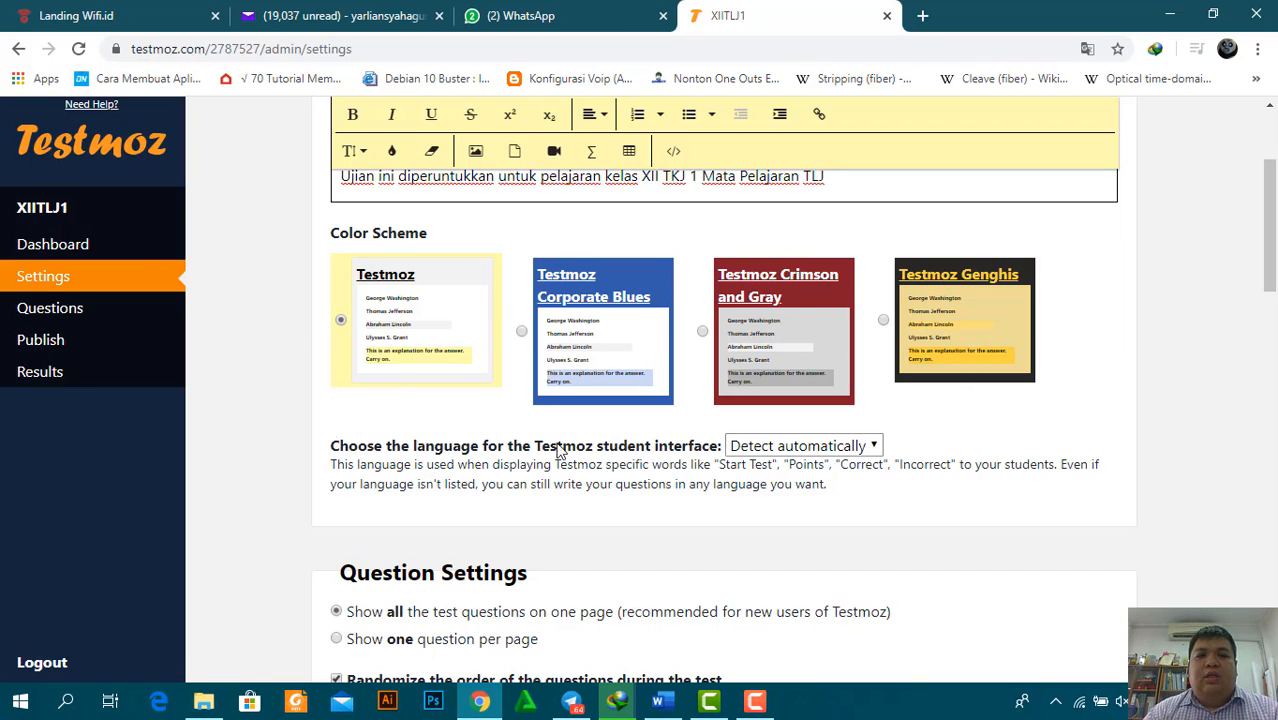
scroll(1273, 275, down, 1)
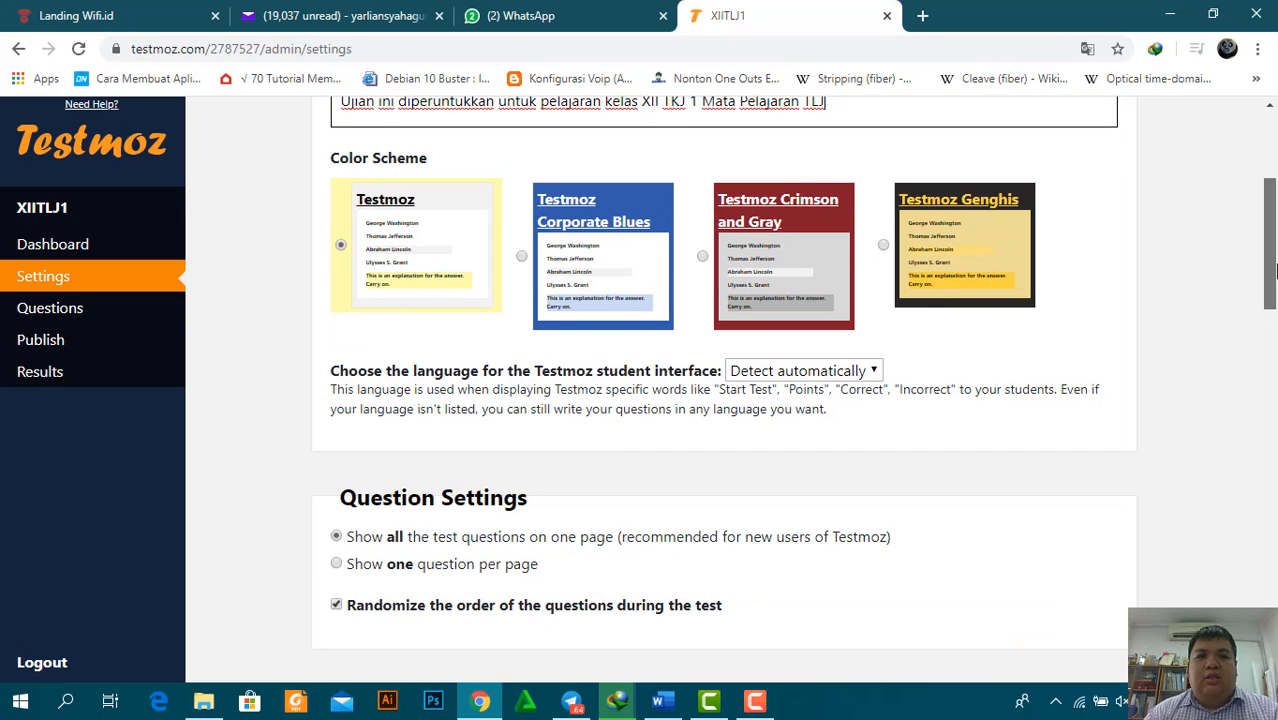
scroll(1273, 268, down, 1)
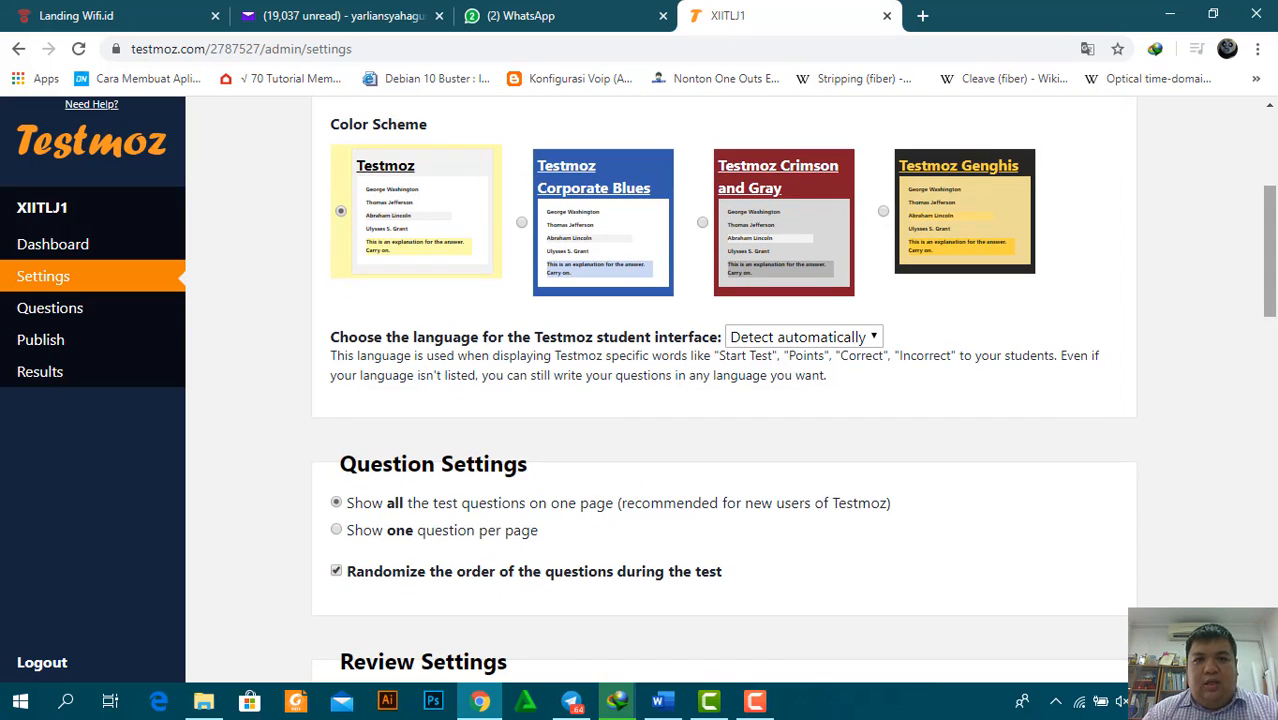
scroll(753, 337, down, 2)
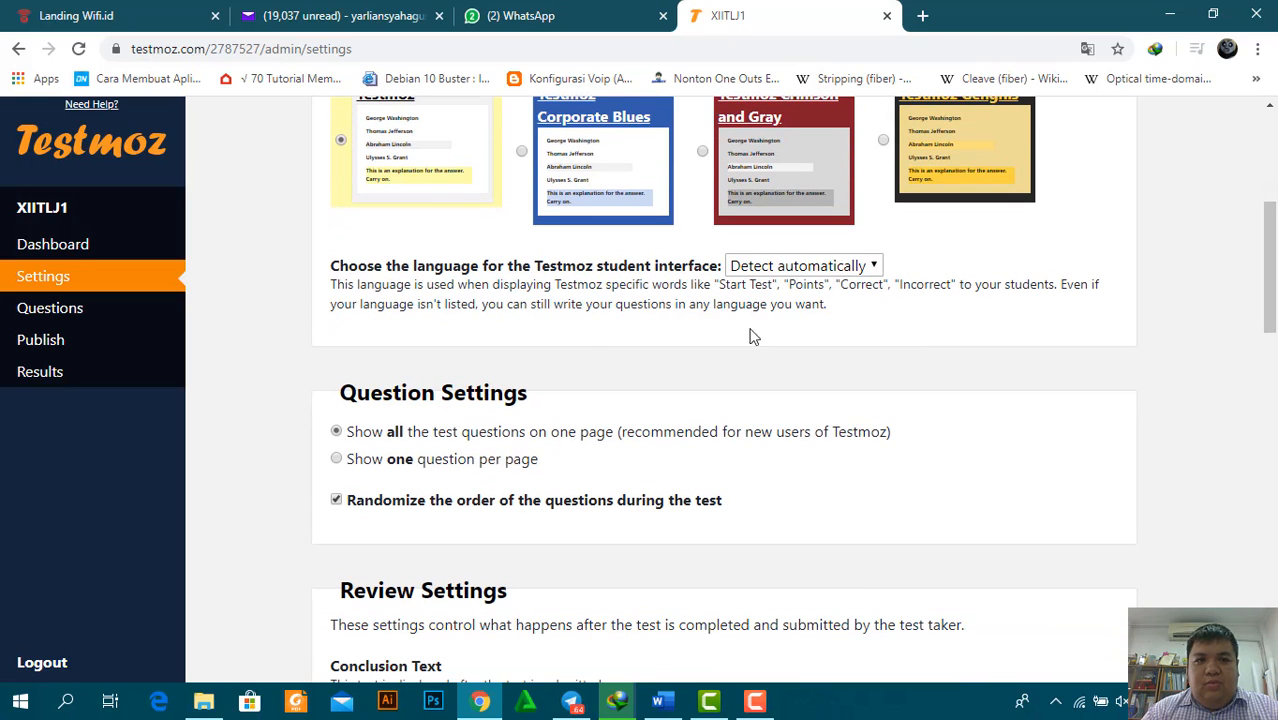
click(874, 268)
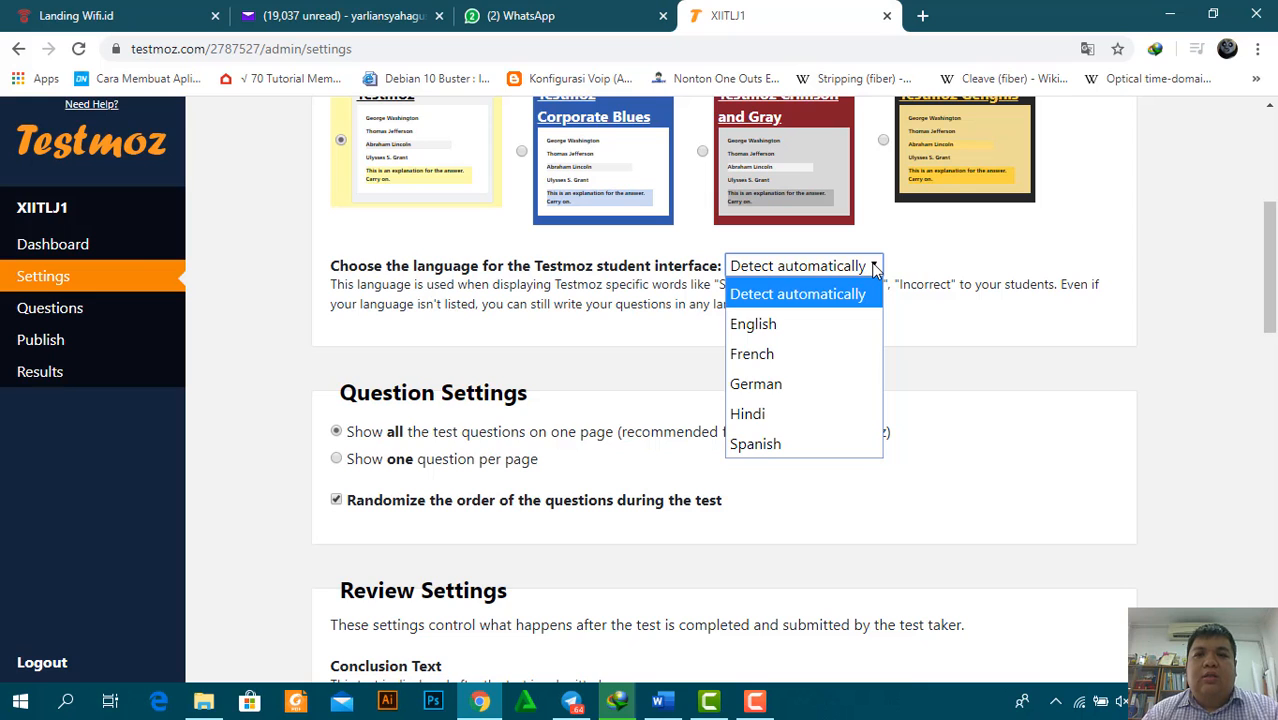
click(874, 268)
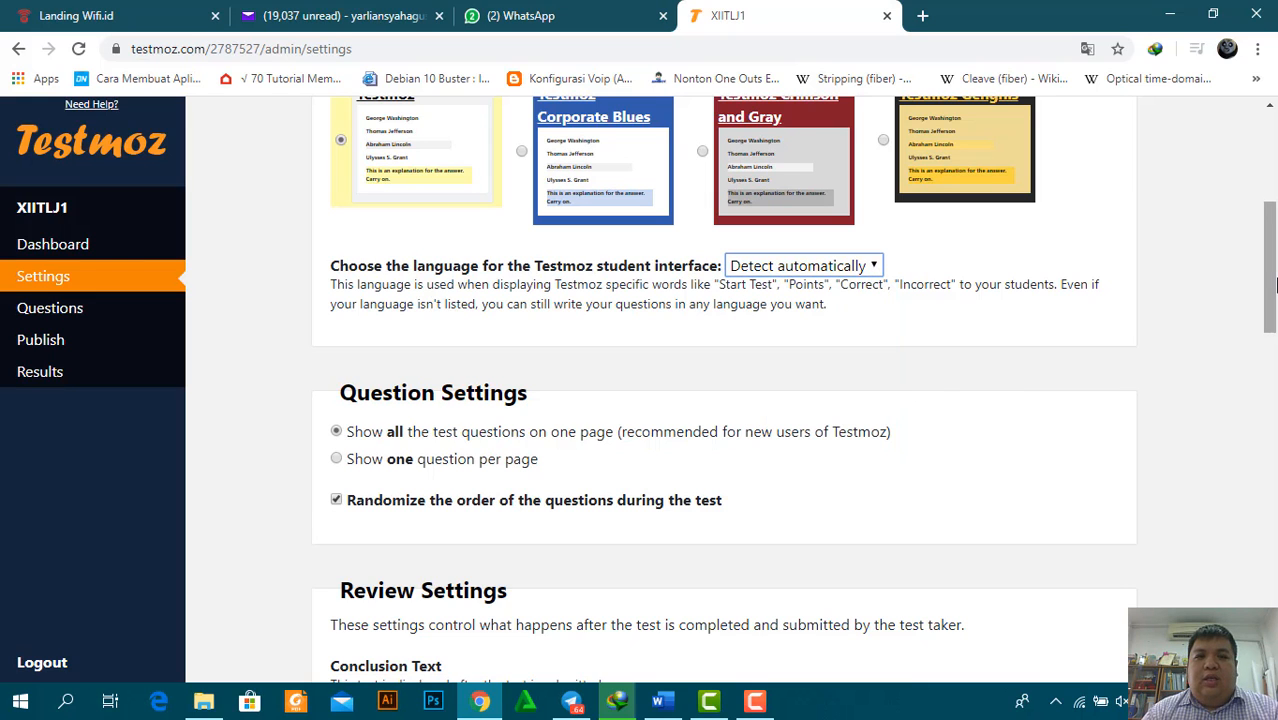
drag(1272, 282, 1274, 320)
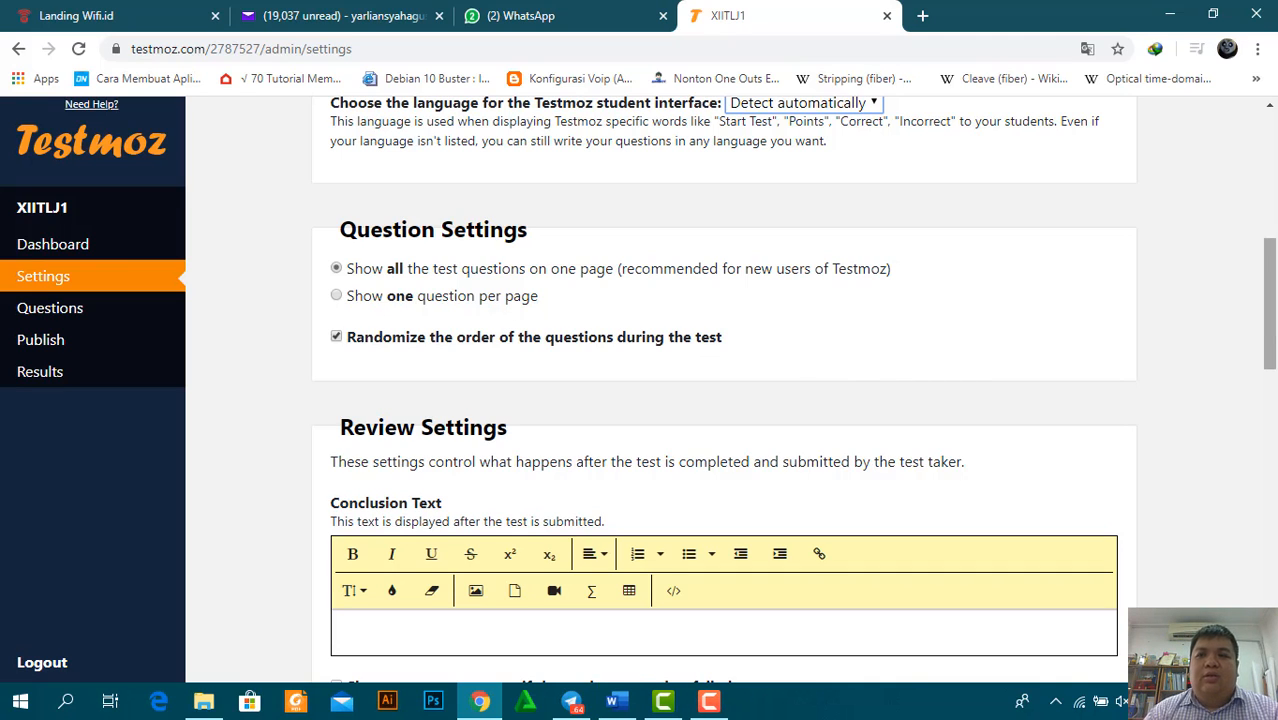
Enable custom pass/fail messages and set the passing score to 75%
scroll(1273, 316, down, 3)
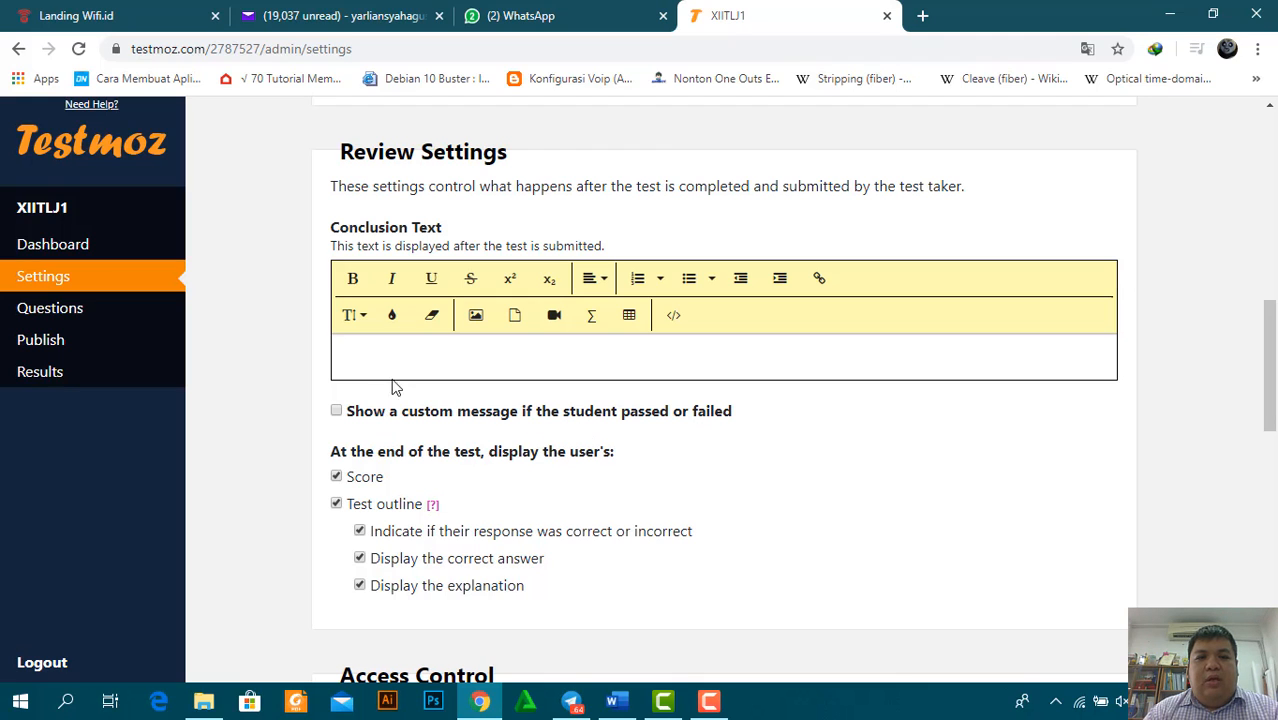
click(337, 412)
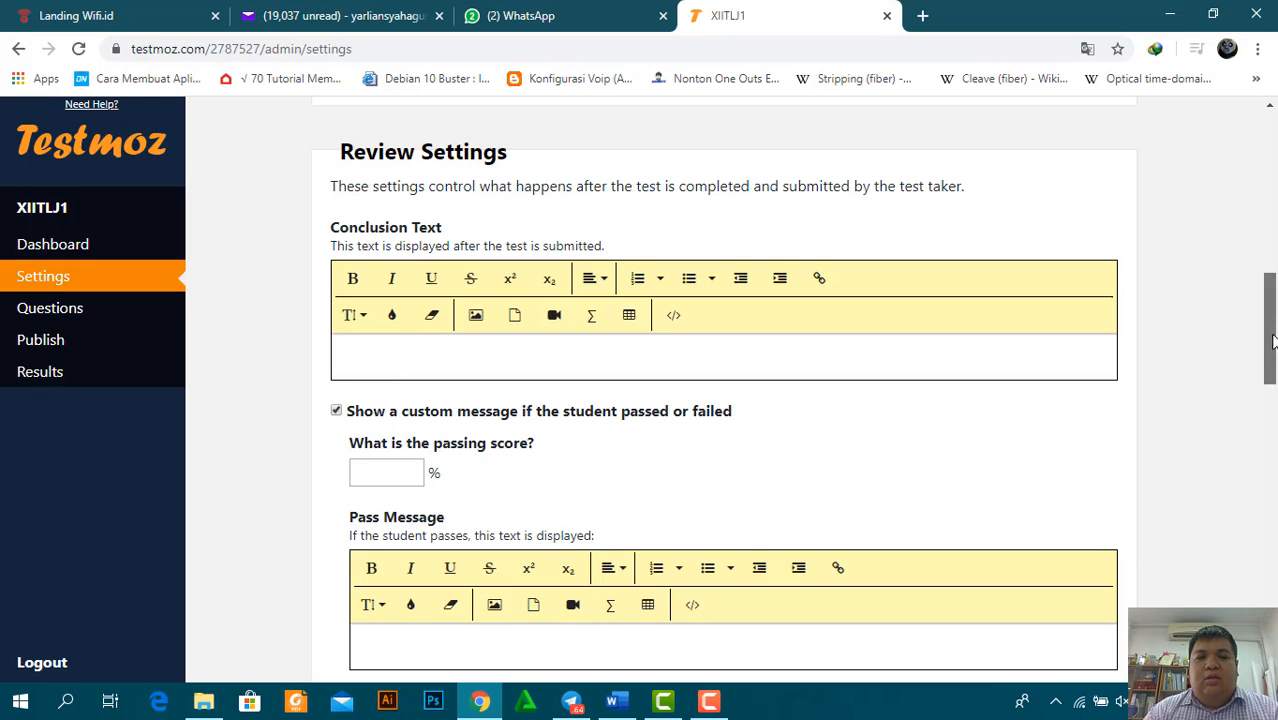
drag(1273, 341, 1273, 389)
click(386, 231)
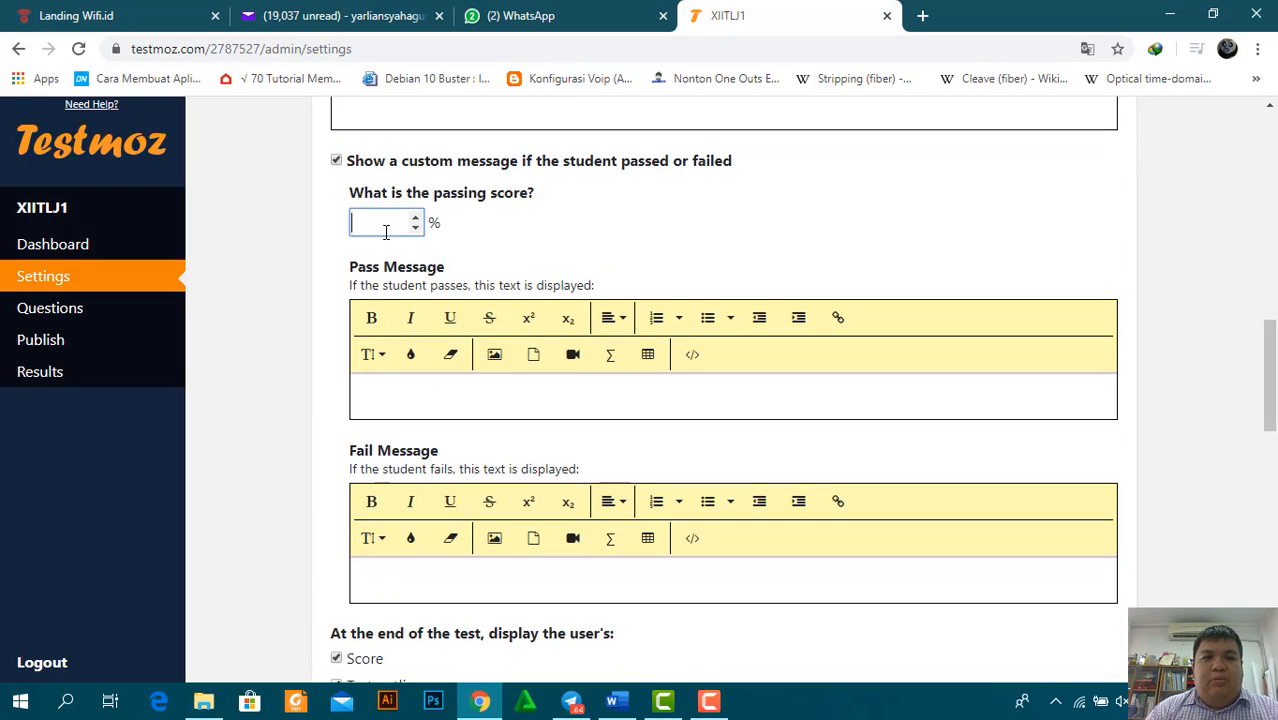
text(75)
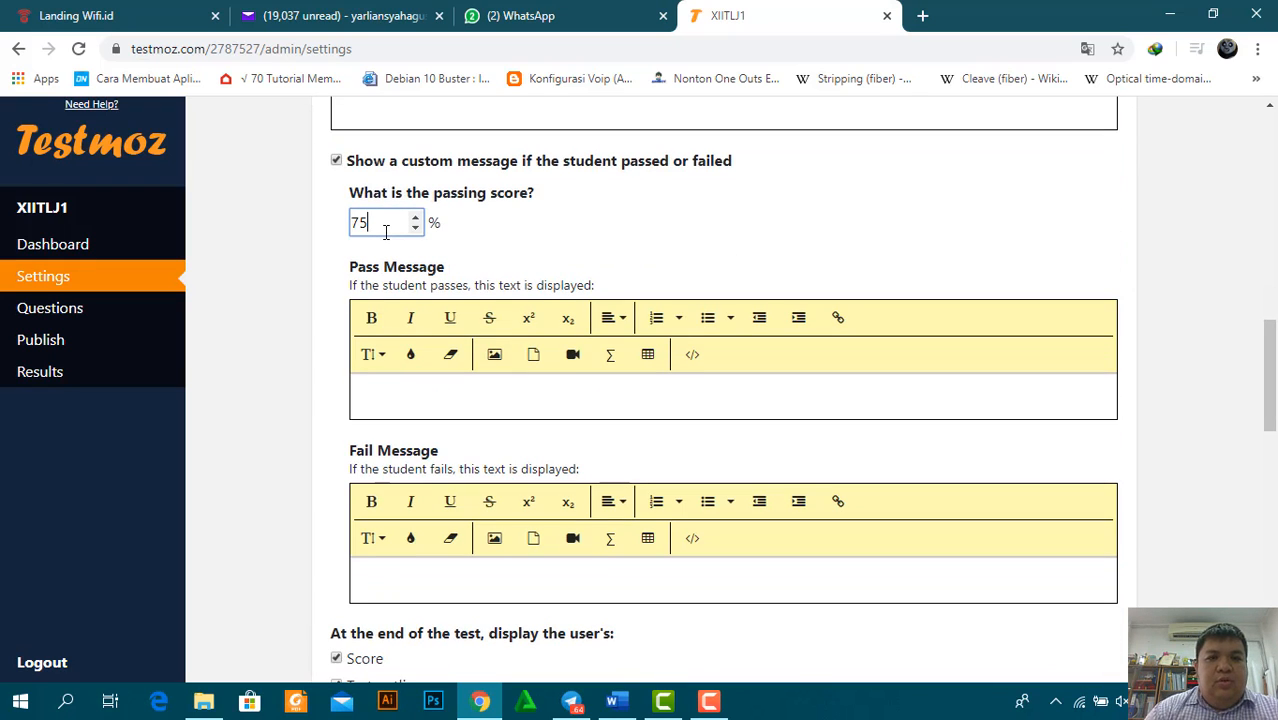
Write pass message 'Selamat Anda Lulus' and fail message 'Anda Remedial Temui Guru Mata Pelajarannya'
click(422, 401)
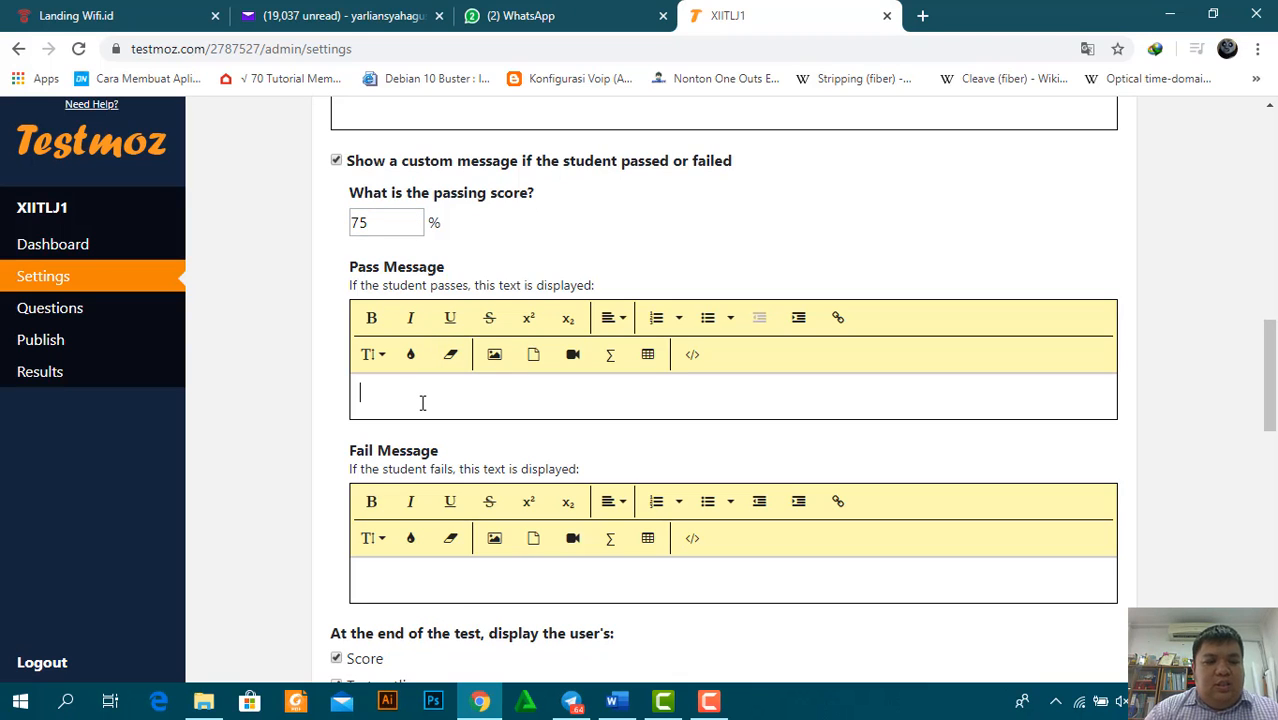
text(Selamat)
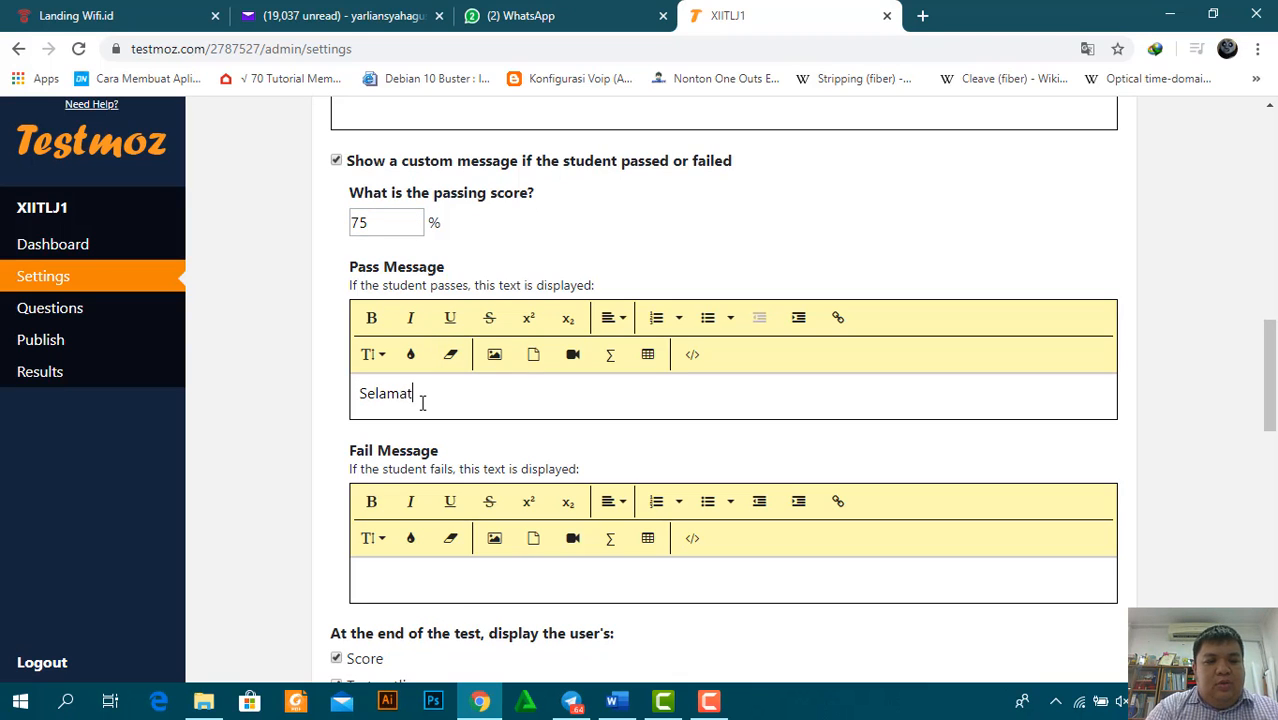
text( Anda L)
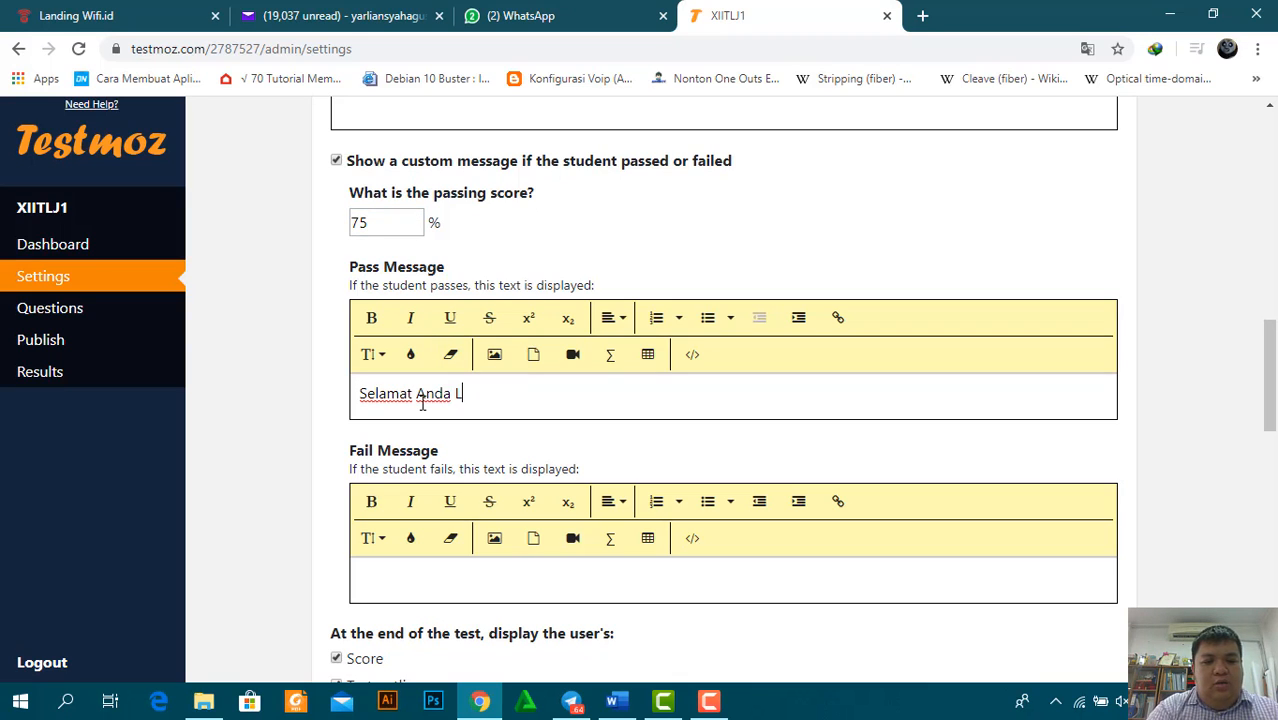
text(ulu)
key(BackSpace)
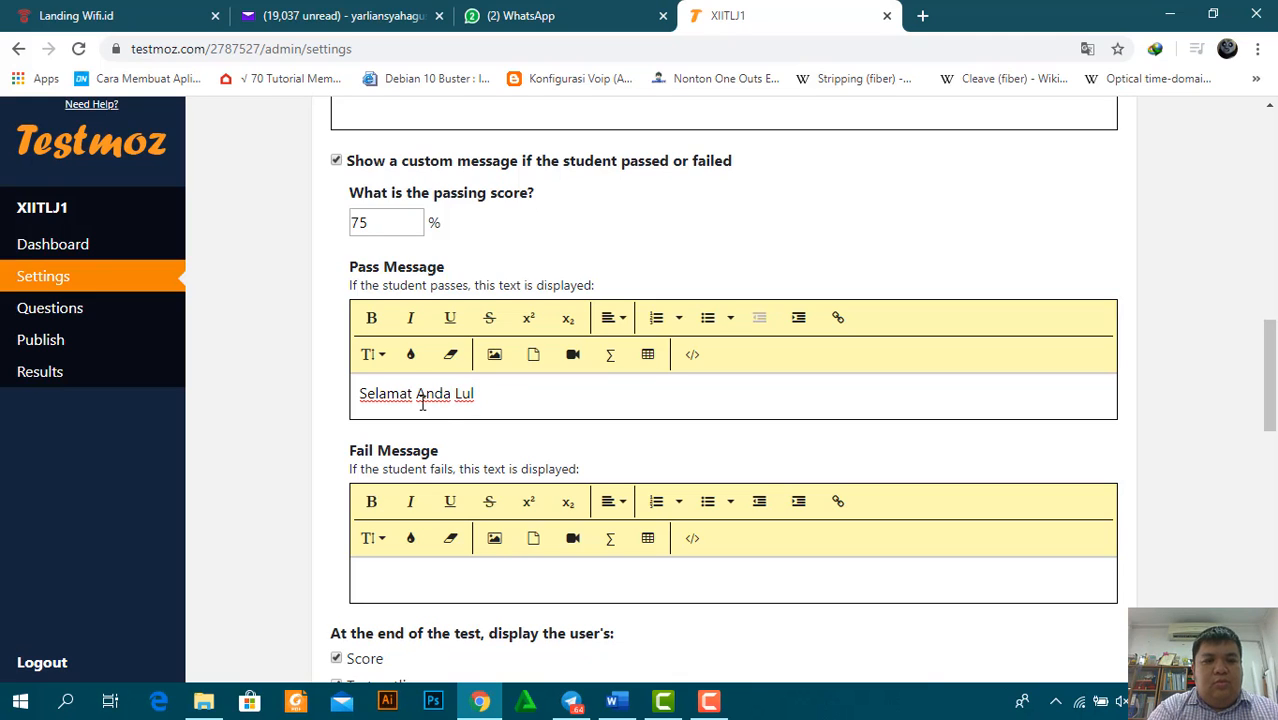
text(us)
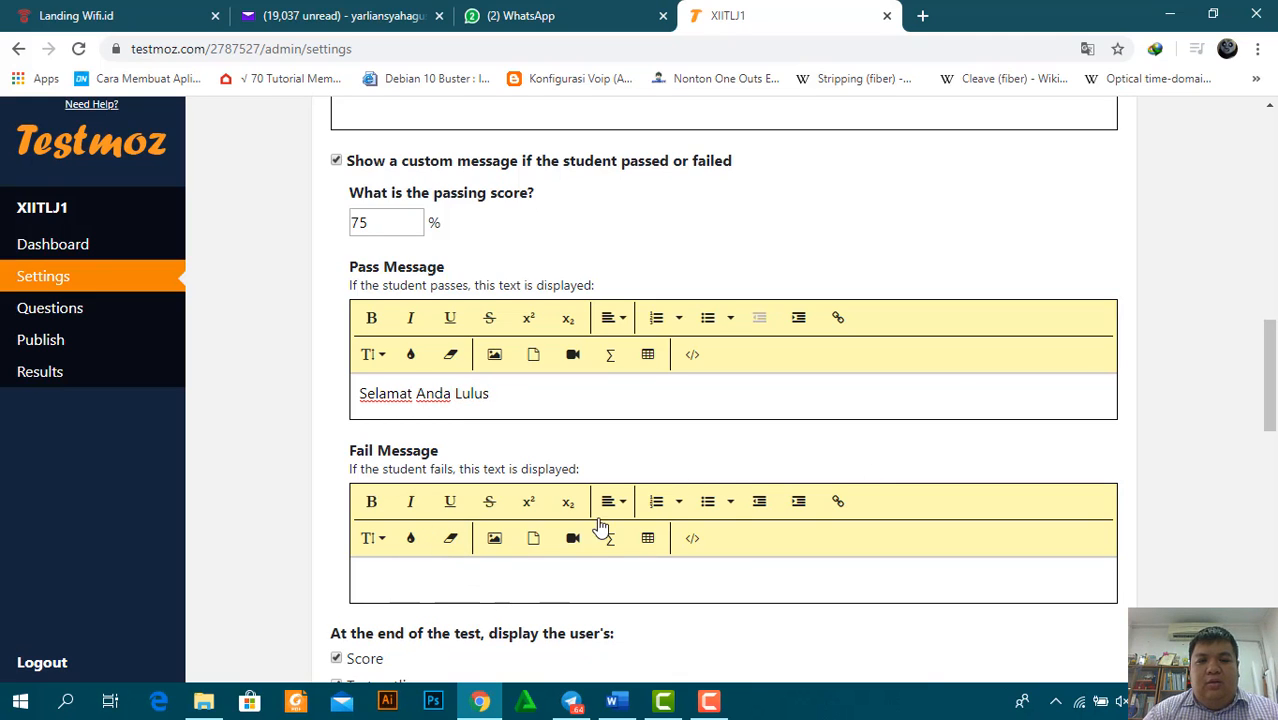
click(453, 572)
text(B)
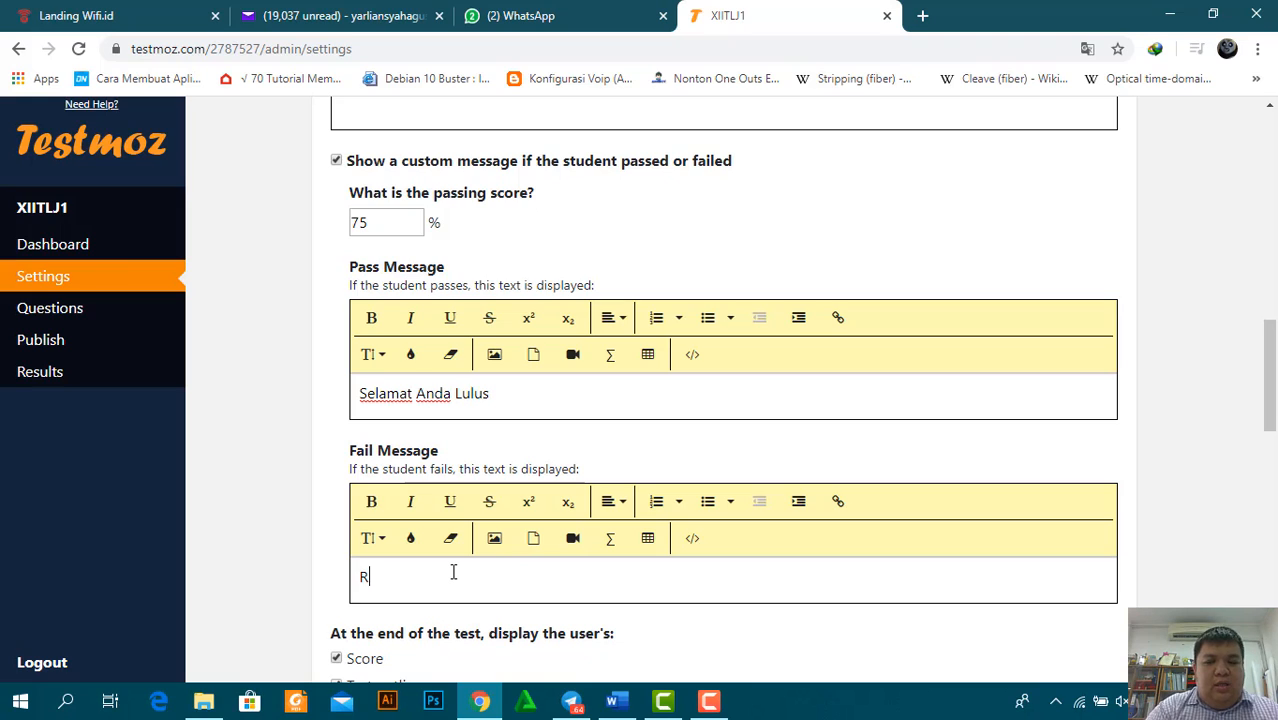
key(BackSpace)
text(Anda Remedial)
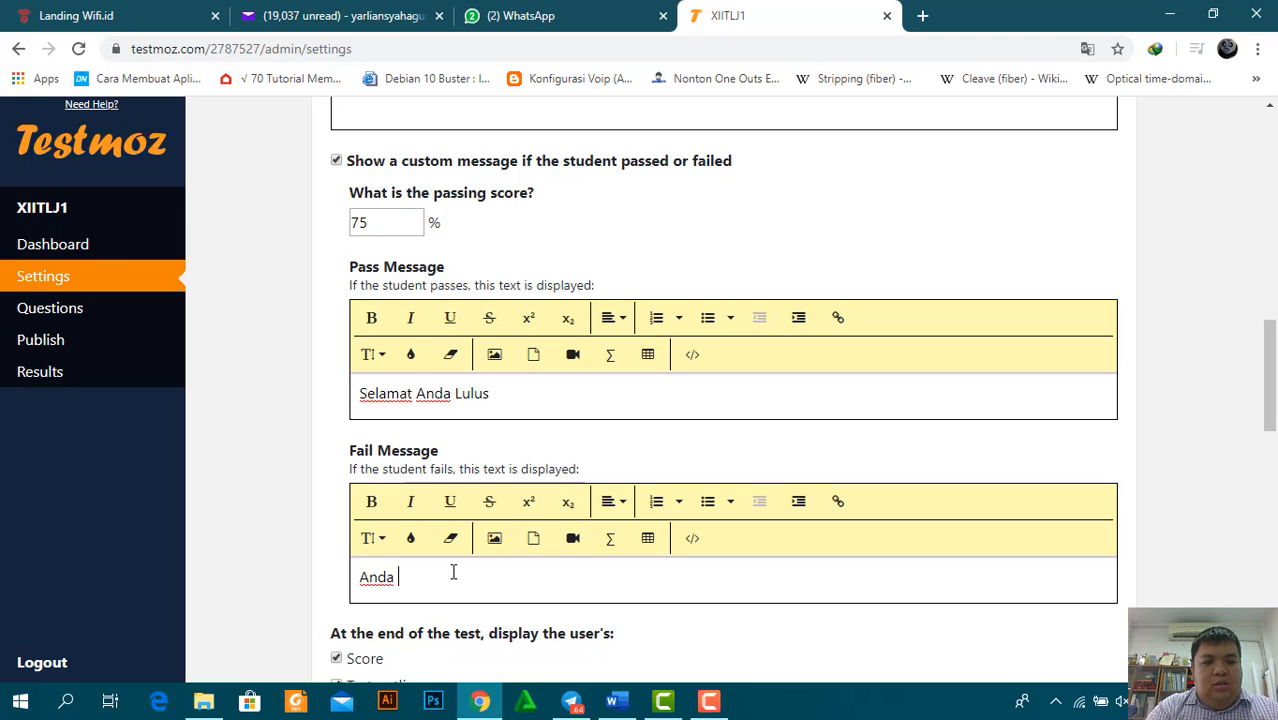
text( Temui )
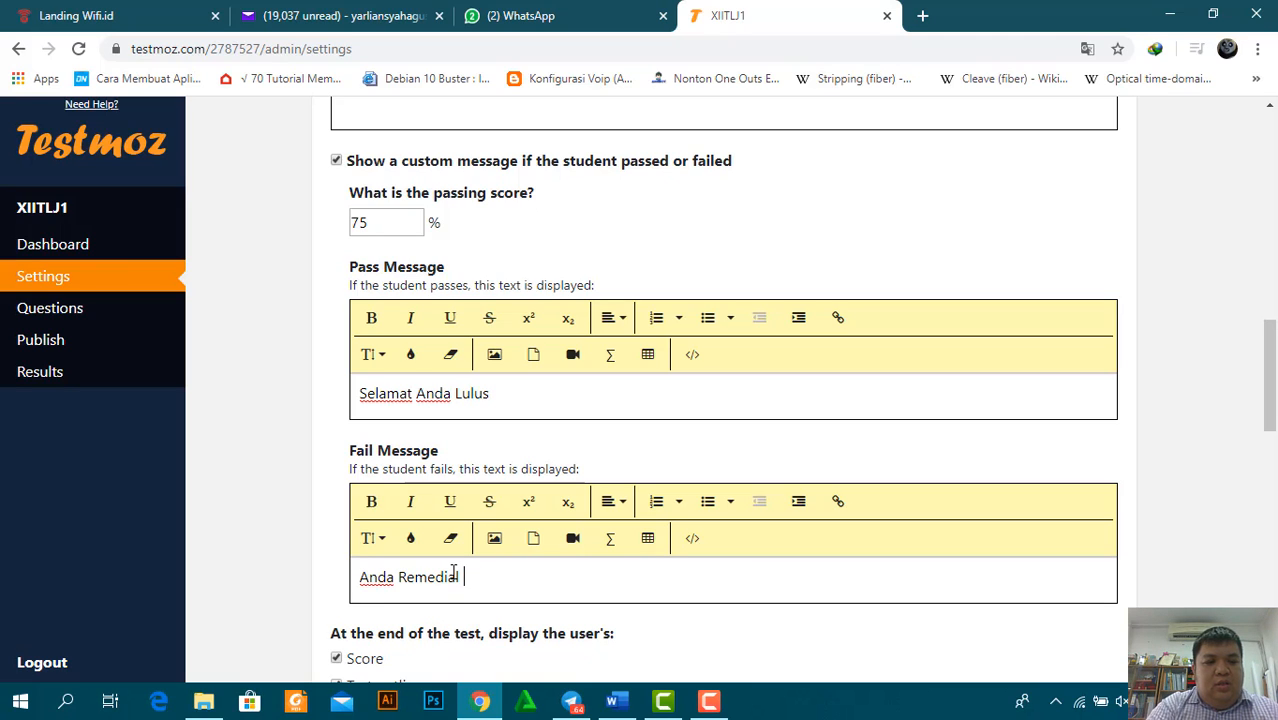
text(G)
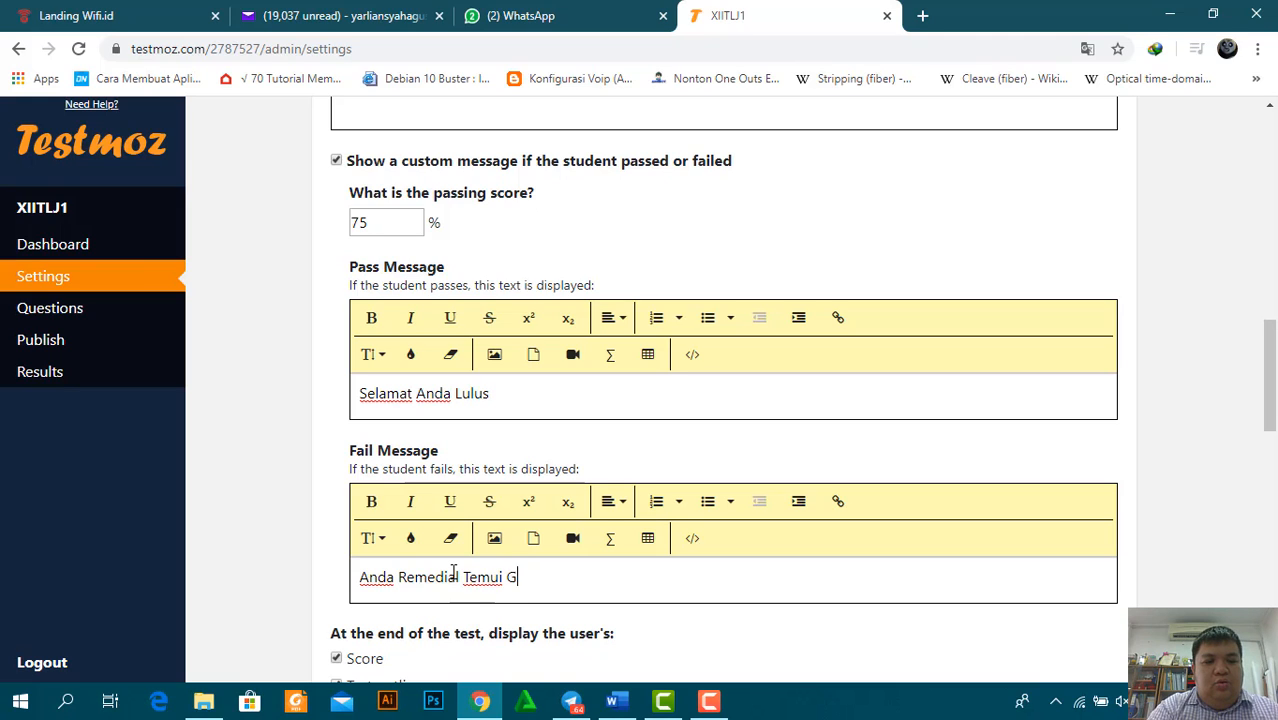
text(uru Mat)
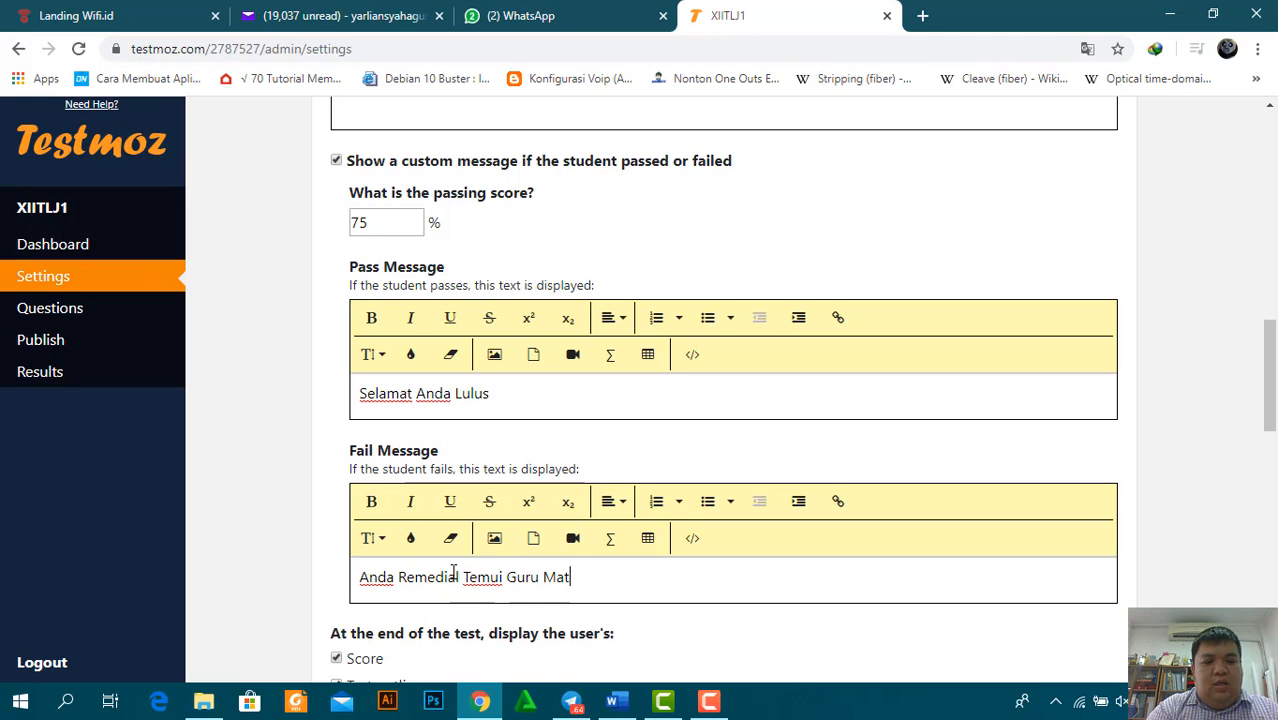
text(a Pelajara)
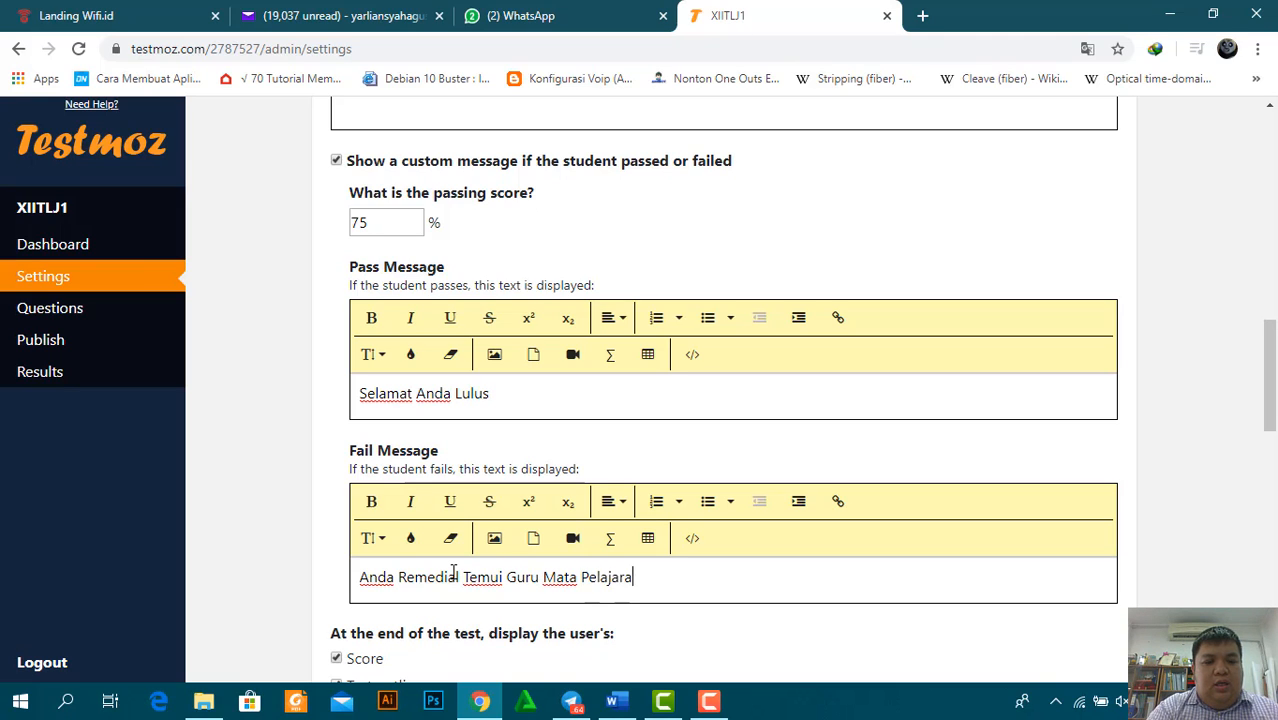
text(nnya)
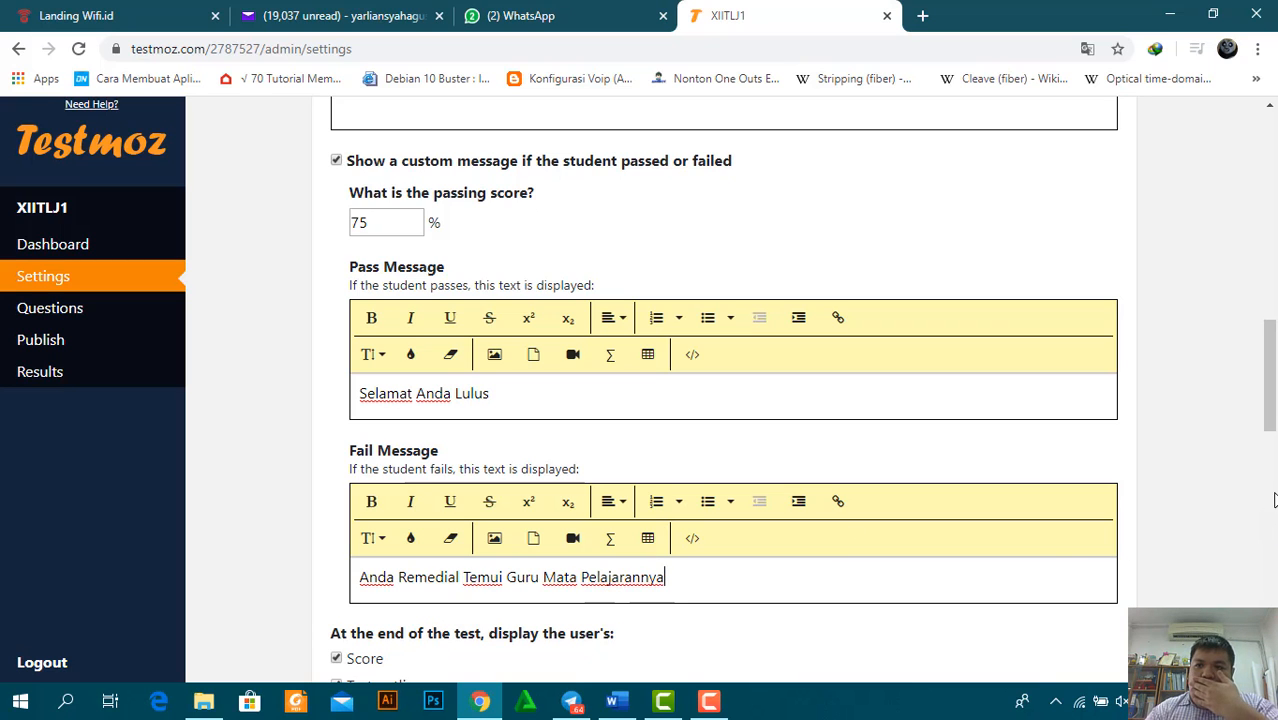
drag(1272, 367, 1275, 448)
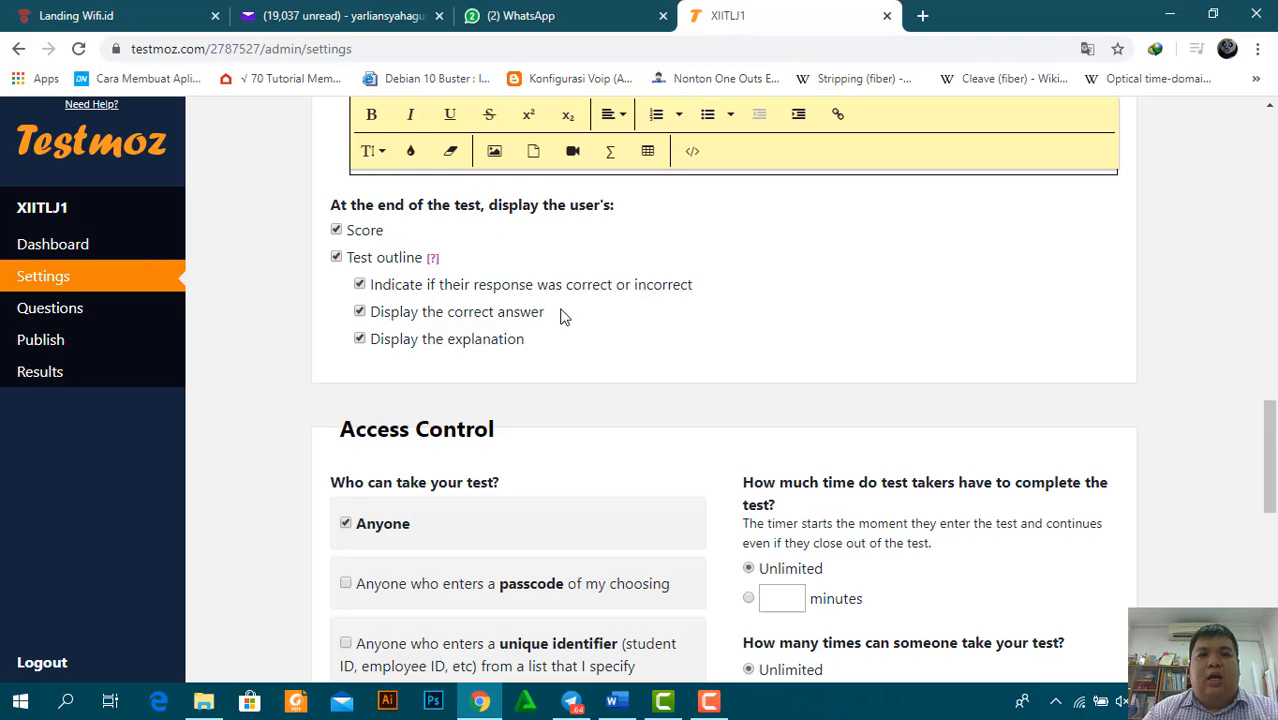
Uncheck 'Test outline' in the end-of-test display options
click(337, 257)
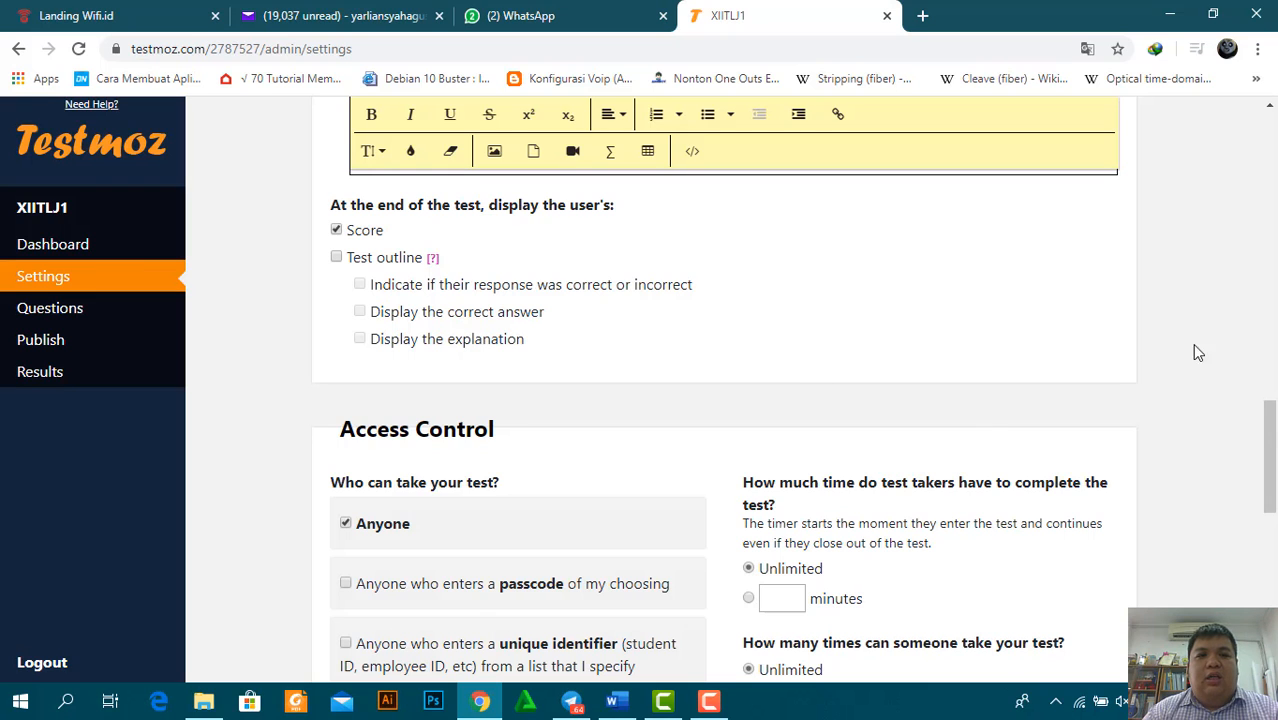
drag(1272, 429, 1272, 485)
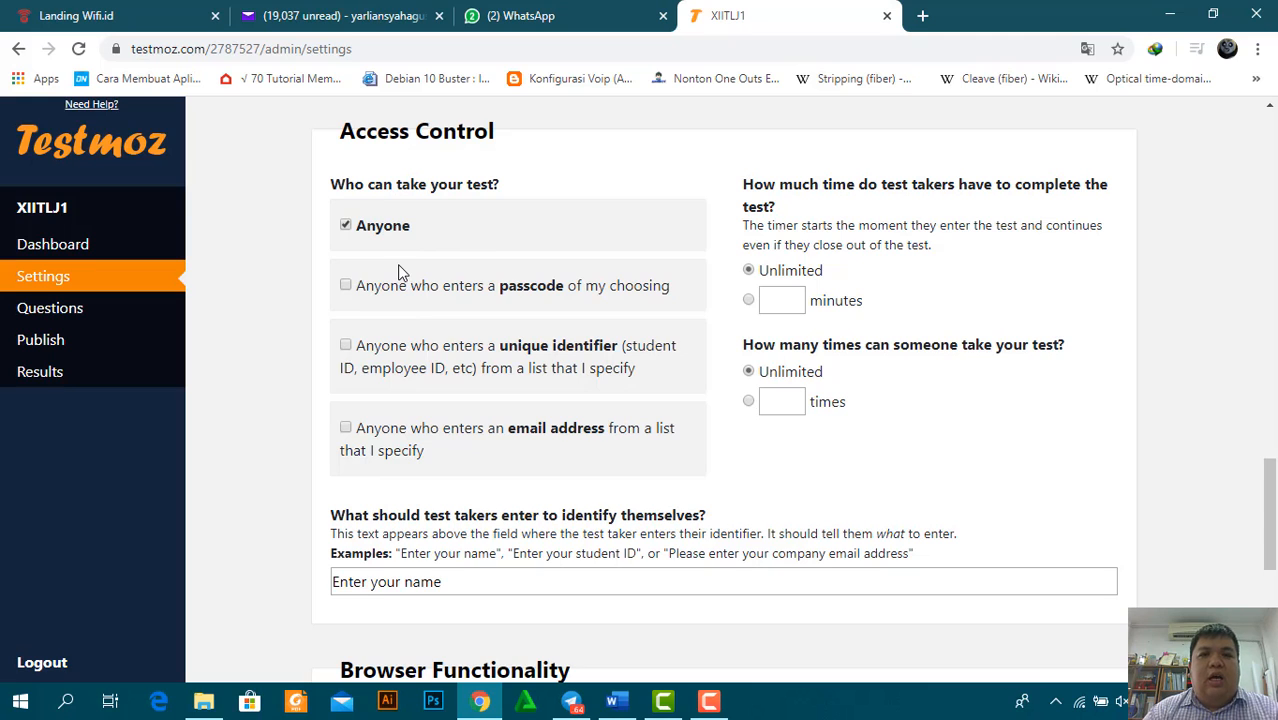
Choose passcode-only access, dismissing the student-ID and email upsell popups, and focus the passcode box
click(345, 287)
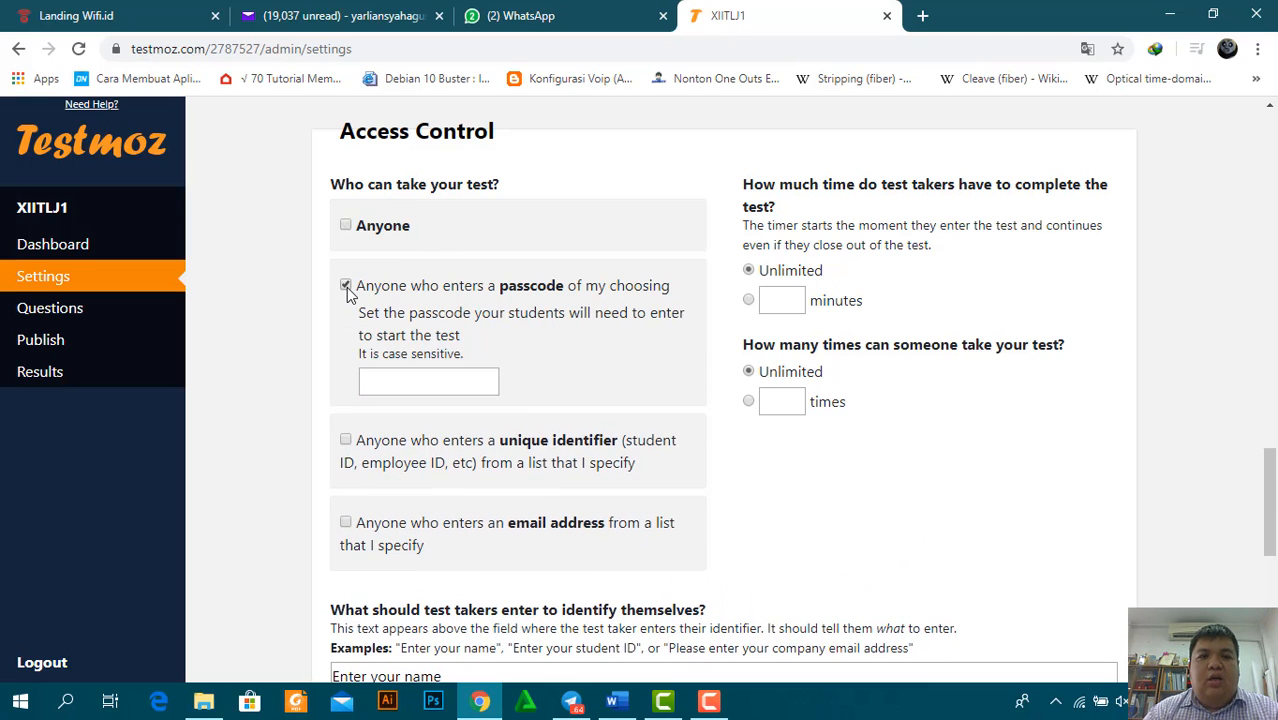
click(345, 287)
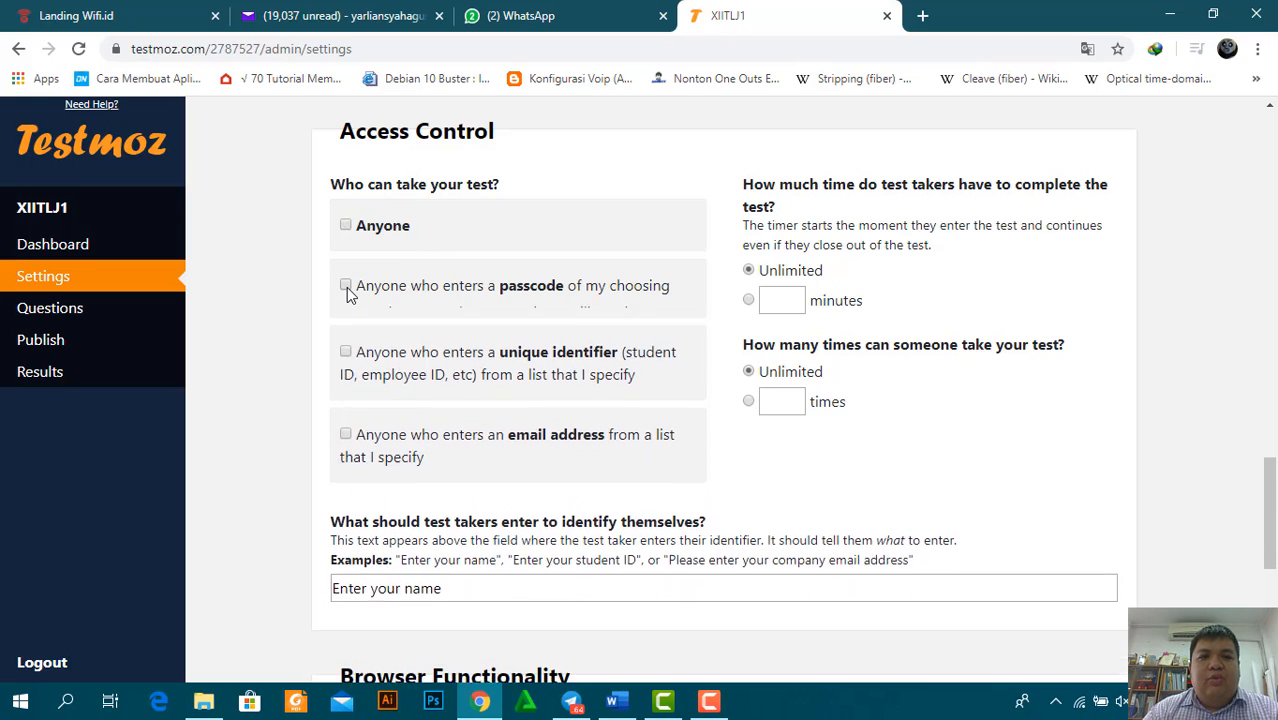
click(346, 345)
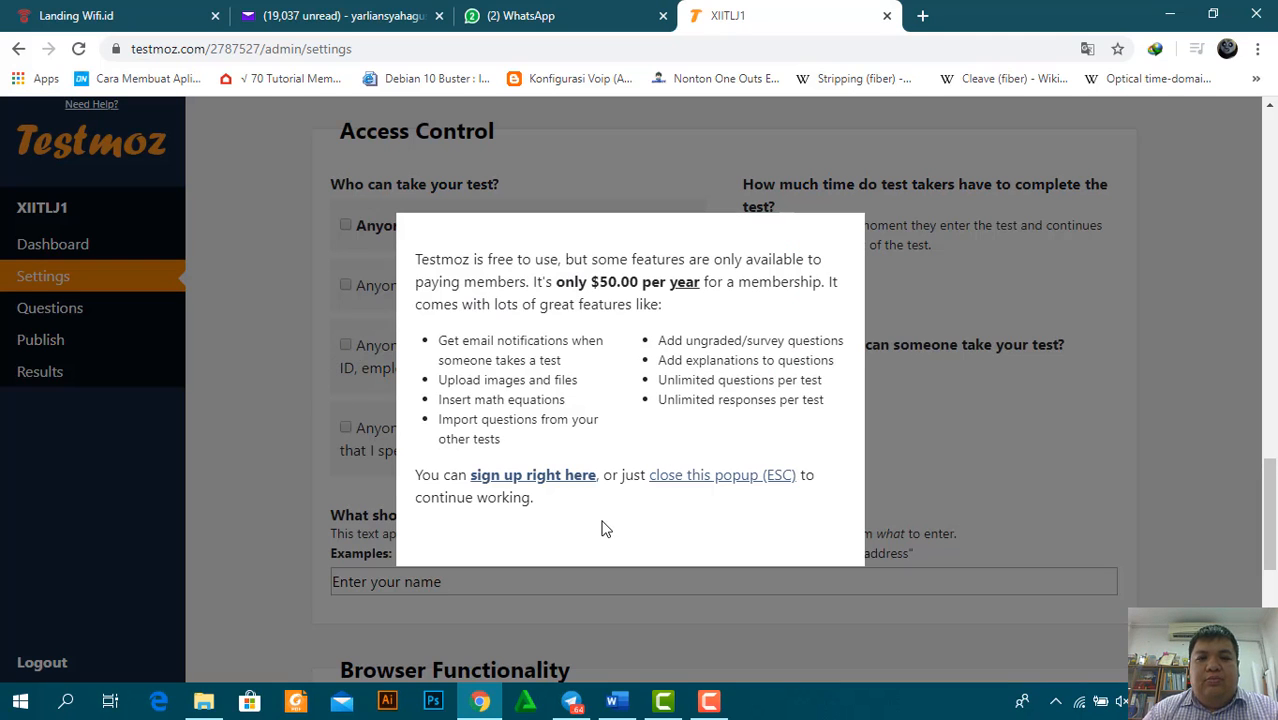
click(757, 477)
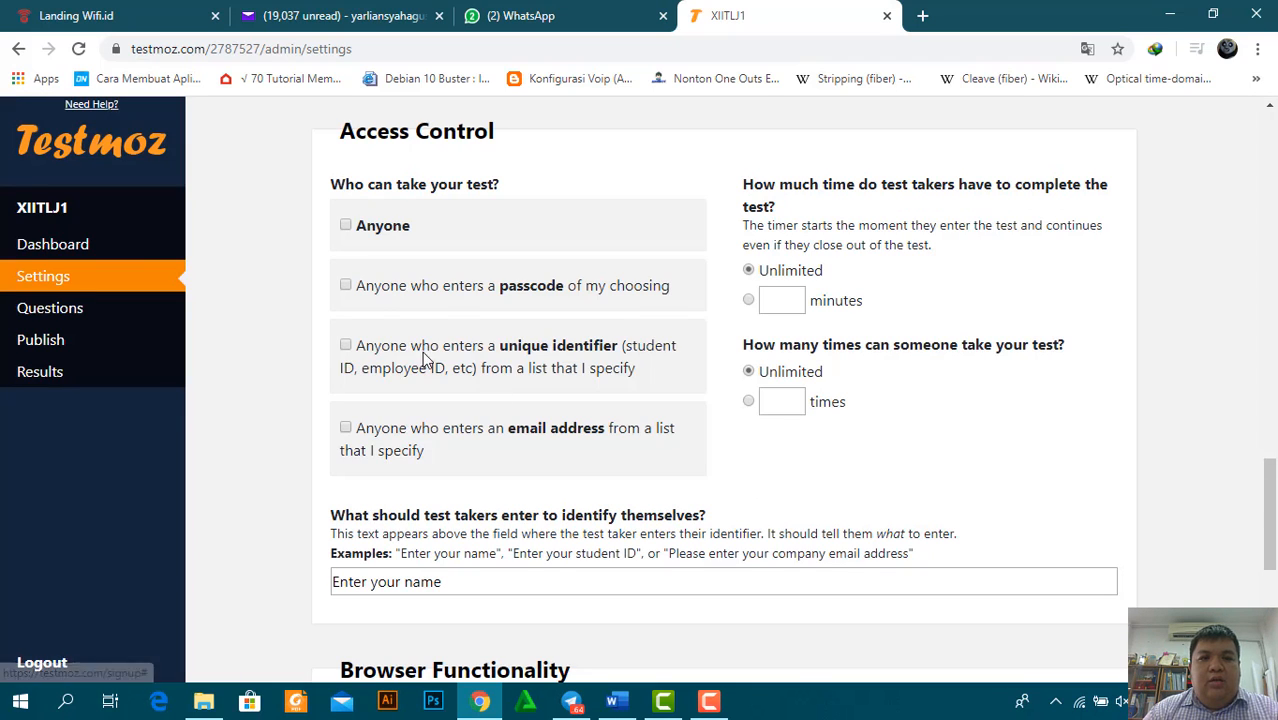
click(345, 428)
key(Escape)
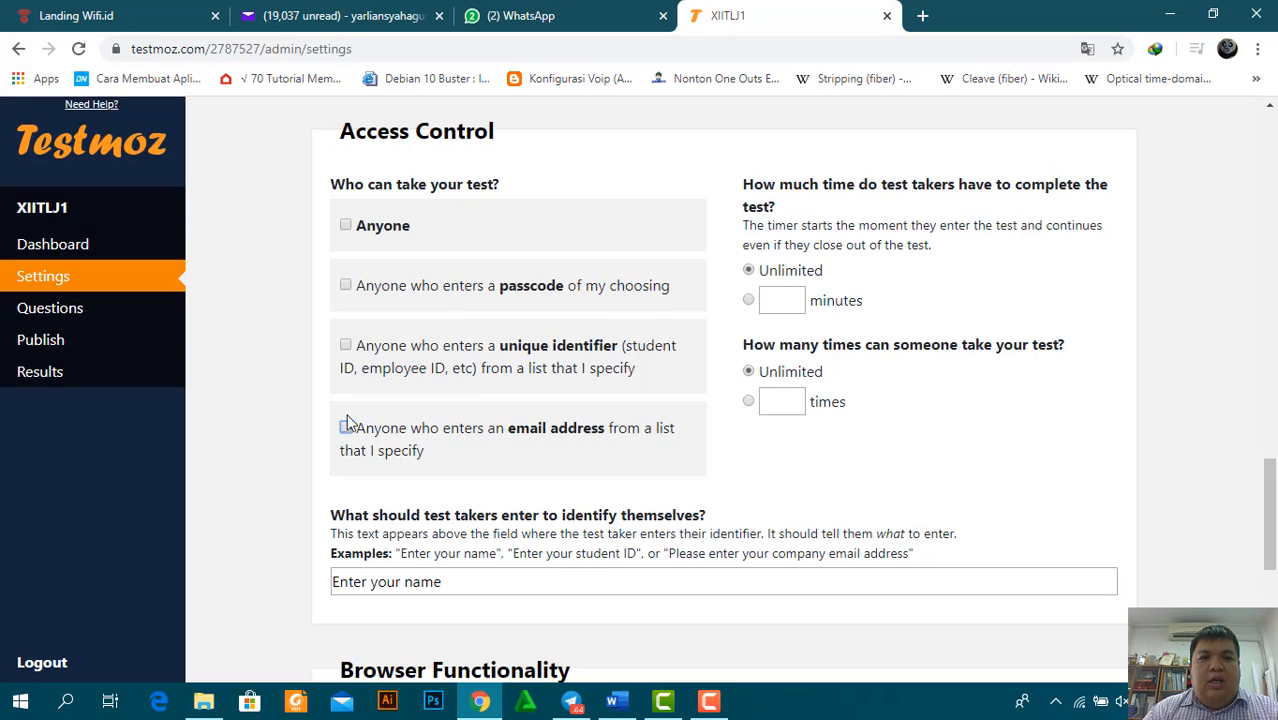
click(345, 287)
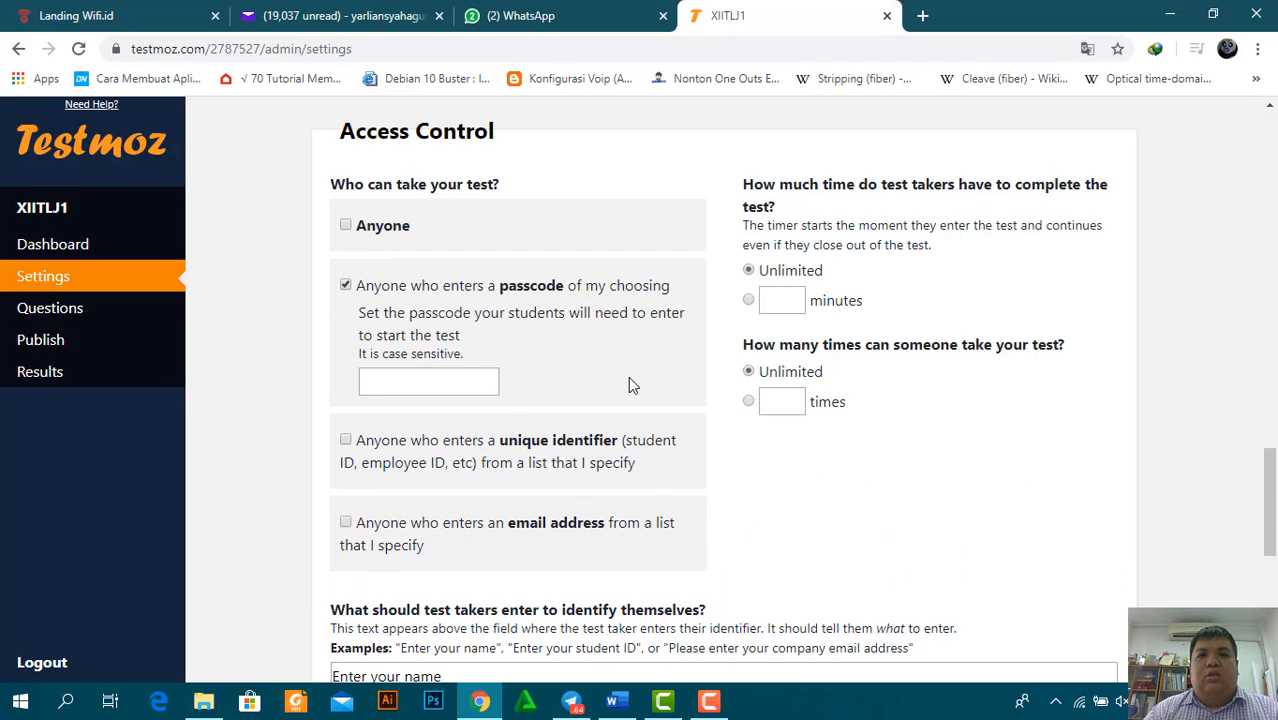
click(419, 380)
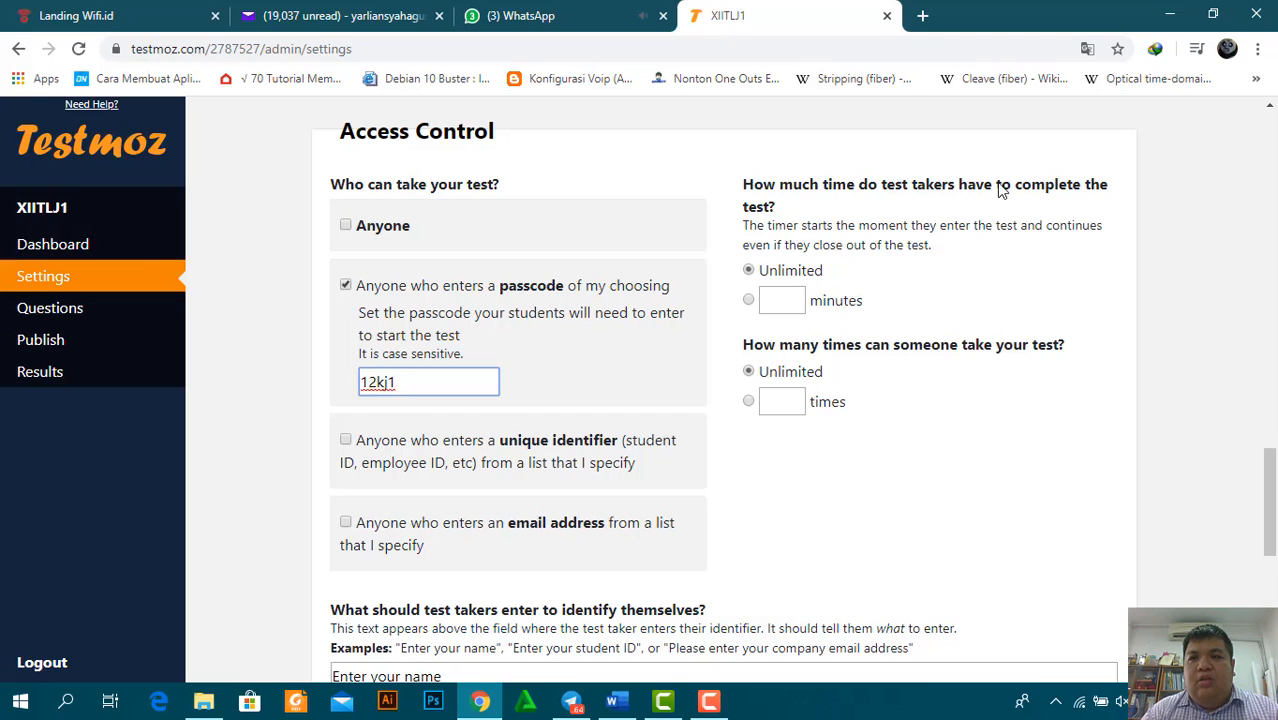
Set a 15-minute time limit and allow at most 2 attempts
click(748, 301)
click(777, 302)
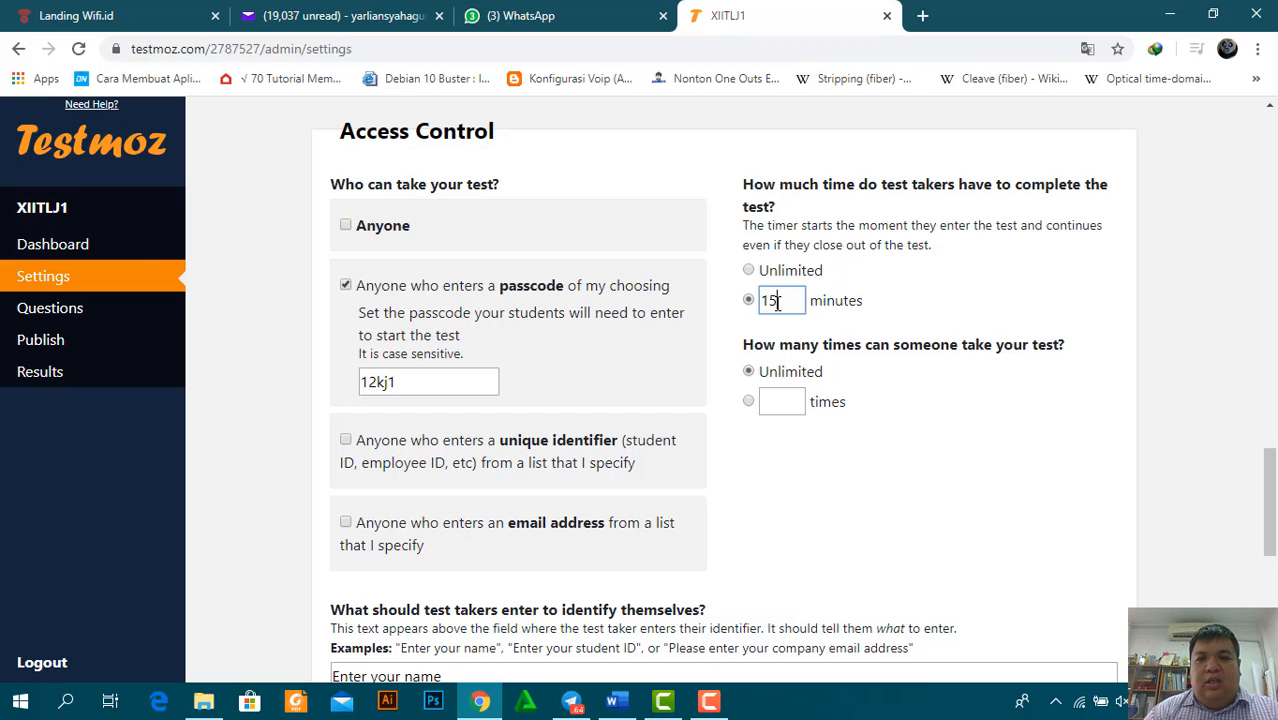
click(750, 401)
click(795, 413)
text(1)
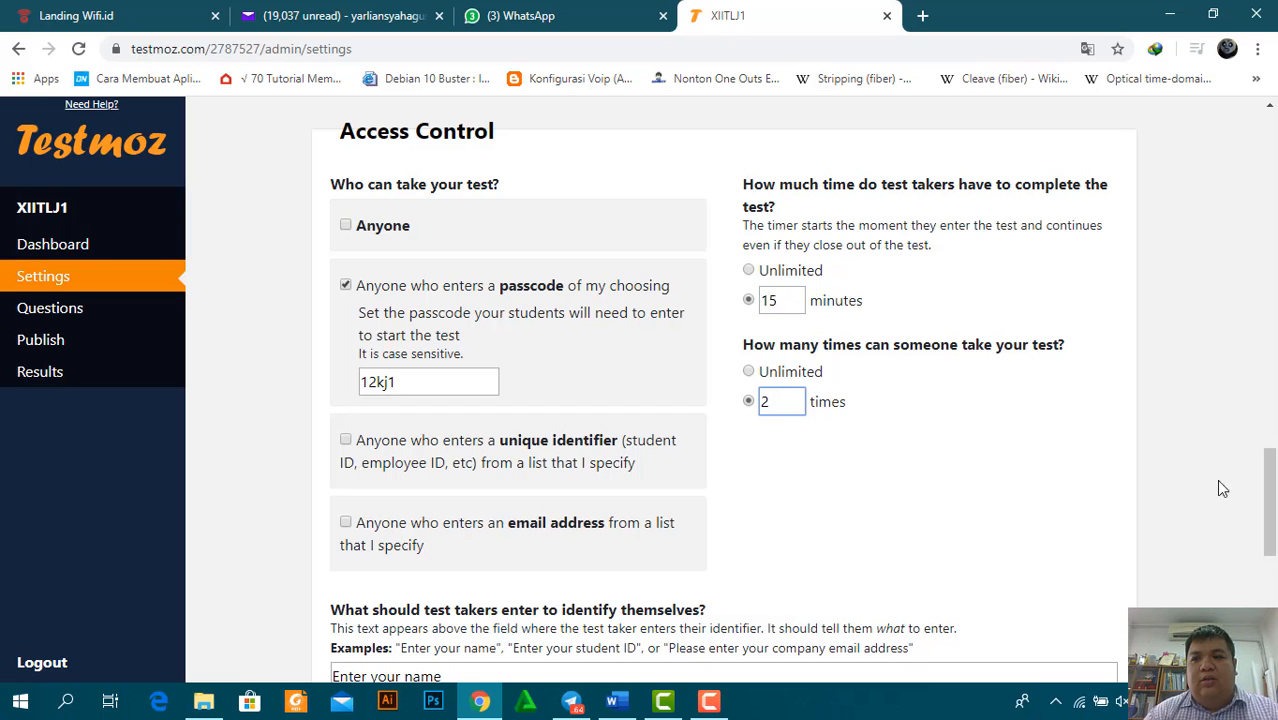
drag(1270, 495, 1275, 540)
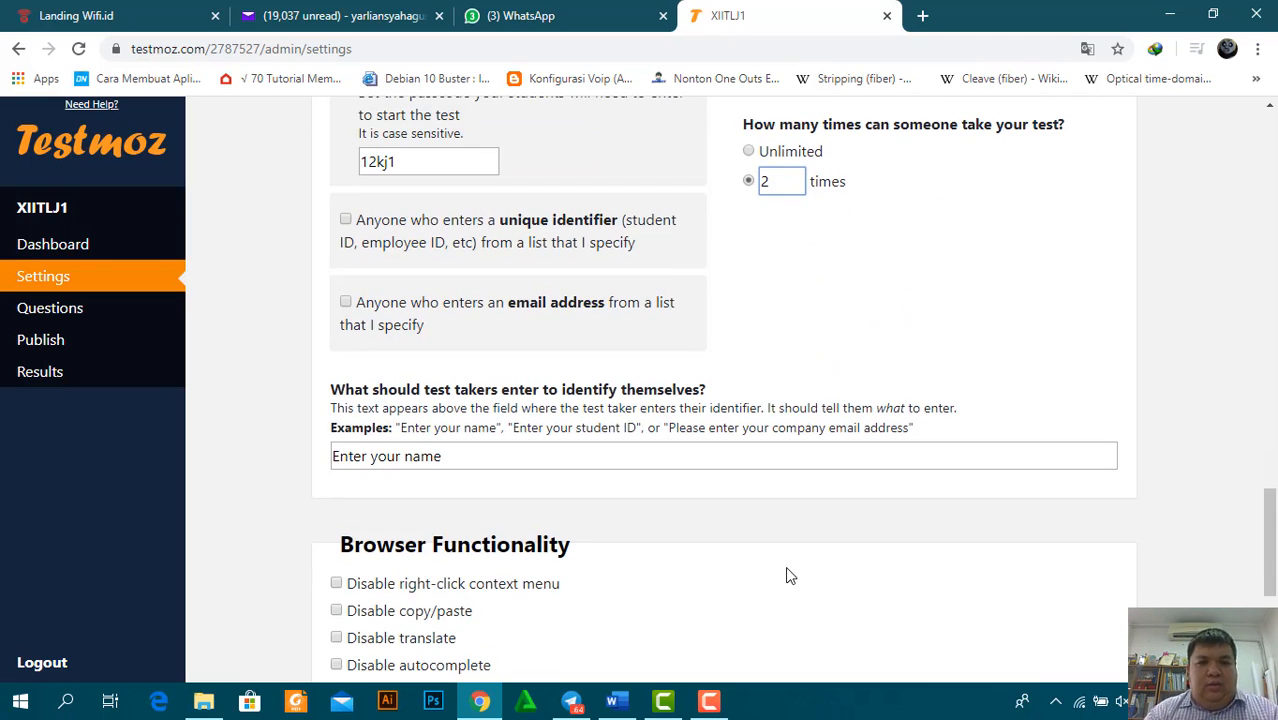
click(529, 453)
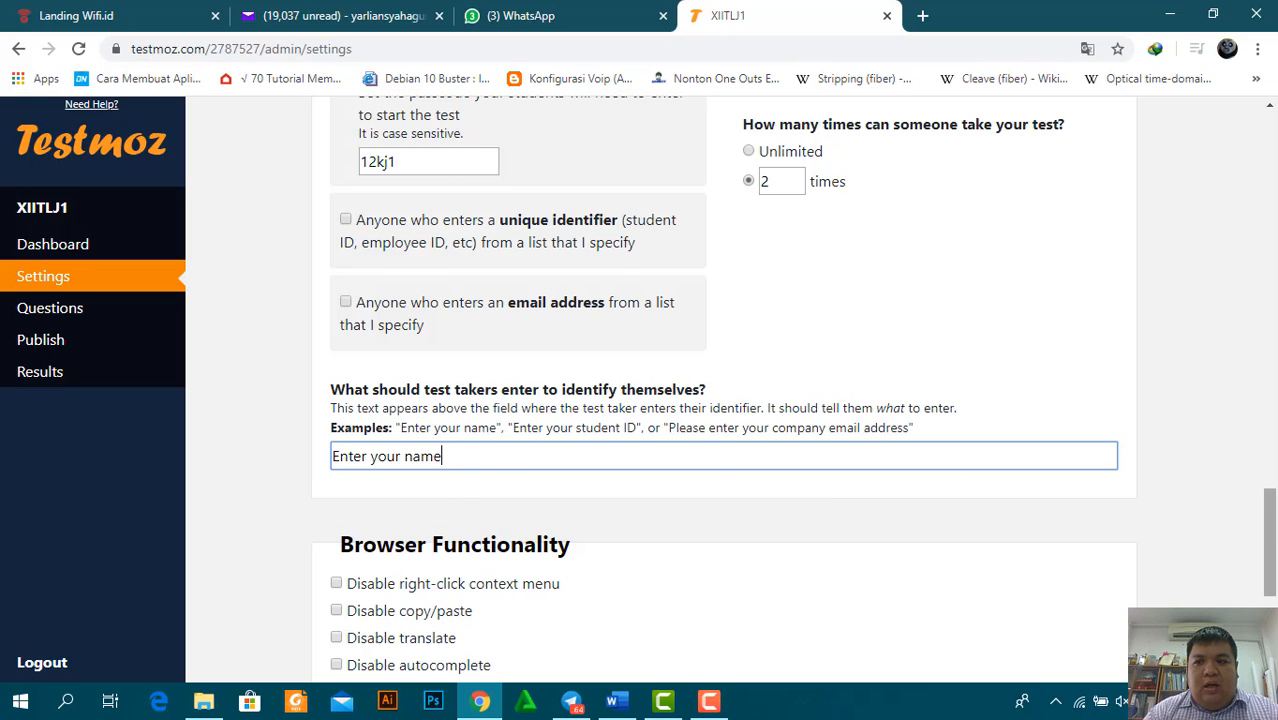
Dismiss the right-click restriction upsell popup, leaving browser restrictions off, and save the settings
scroll(1270, 540, down, 3)
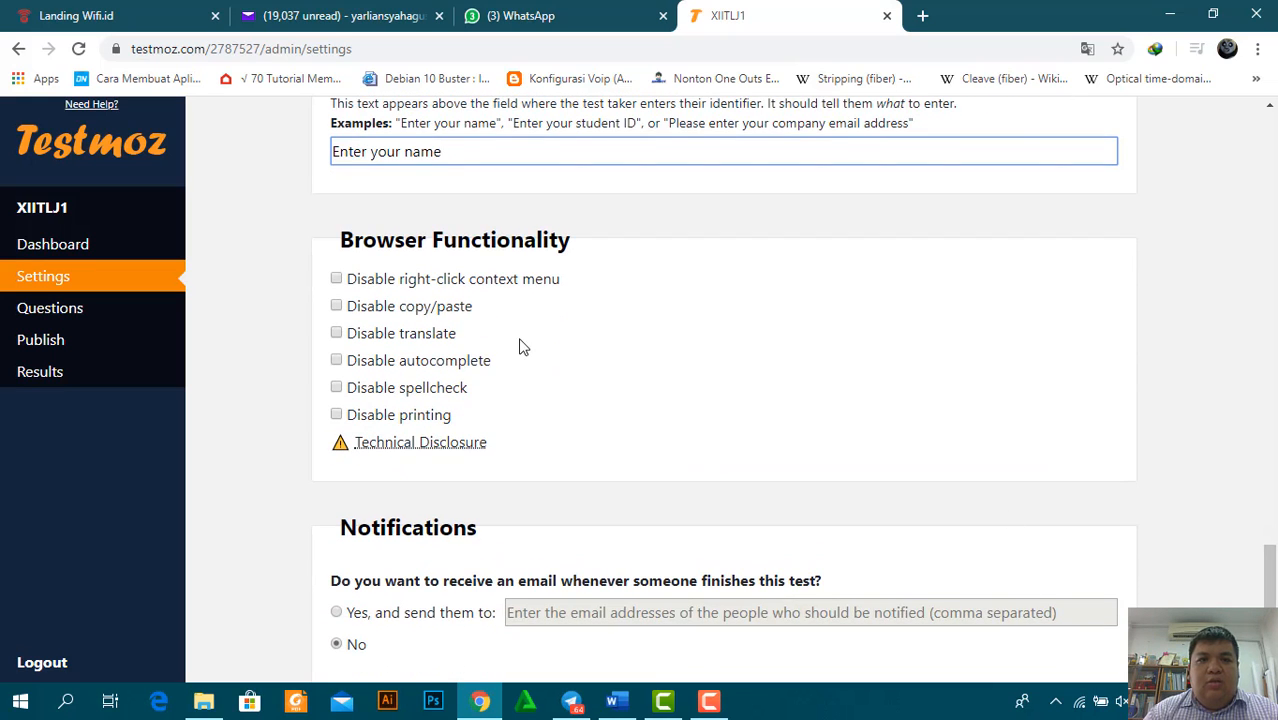
click(336, 279)
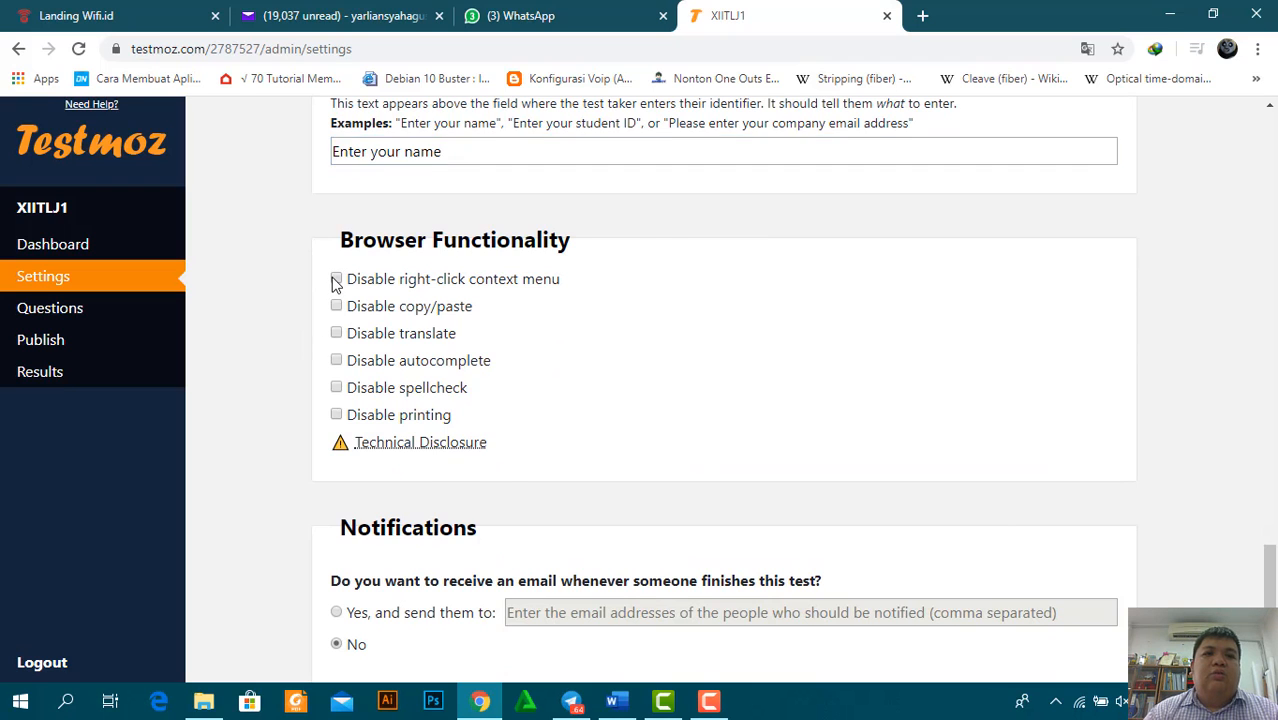
key(Escape)
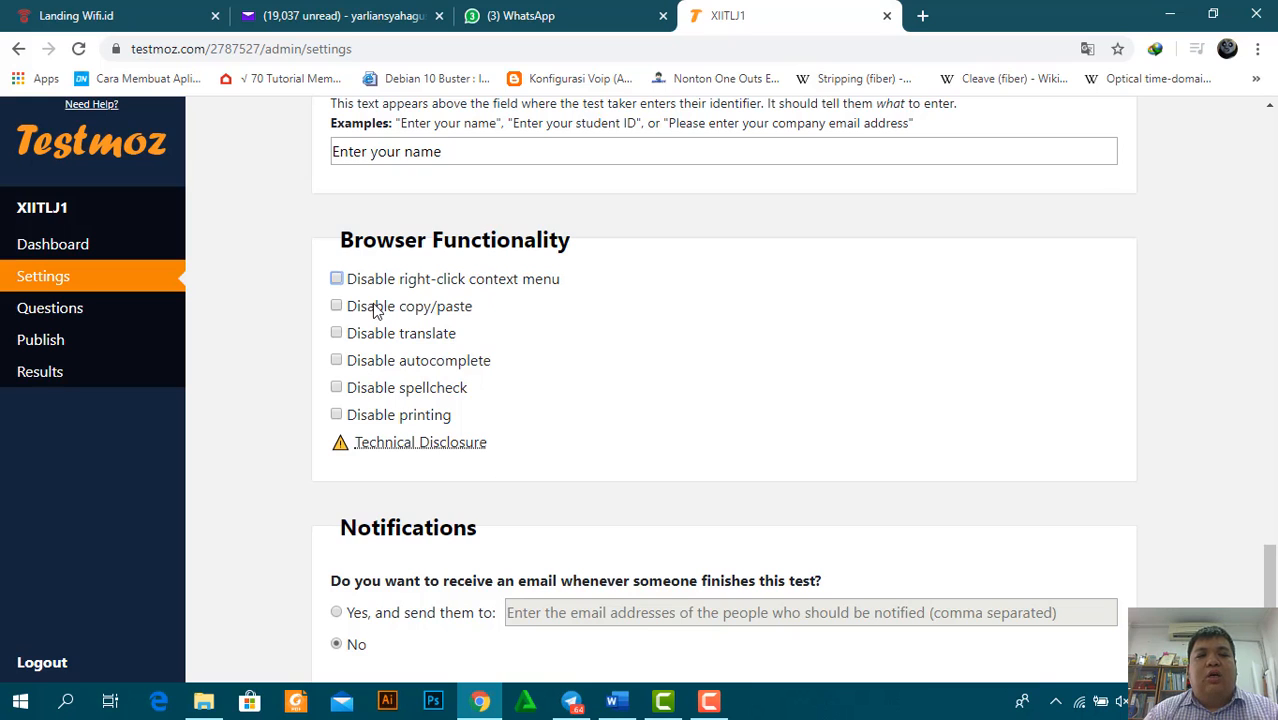
mouse_move(360, 448)
drag(1273, 612, 1273, 626)
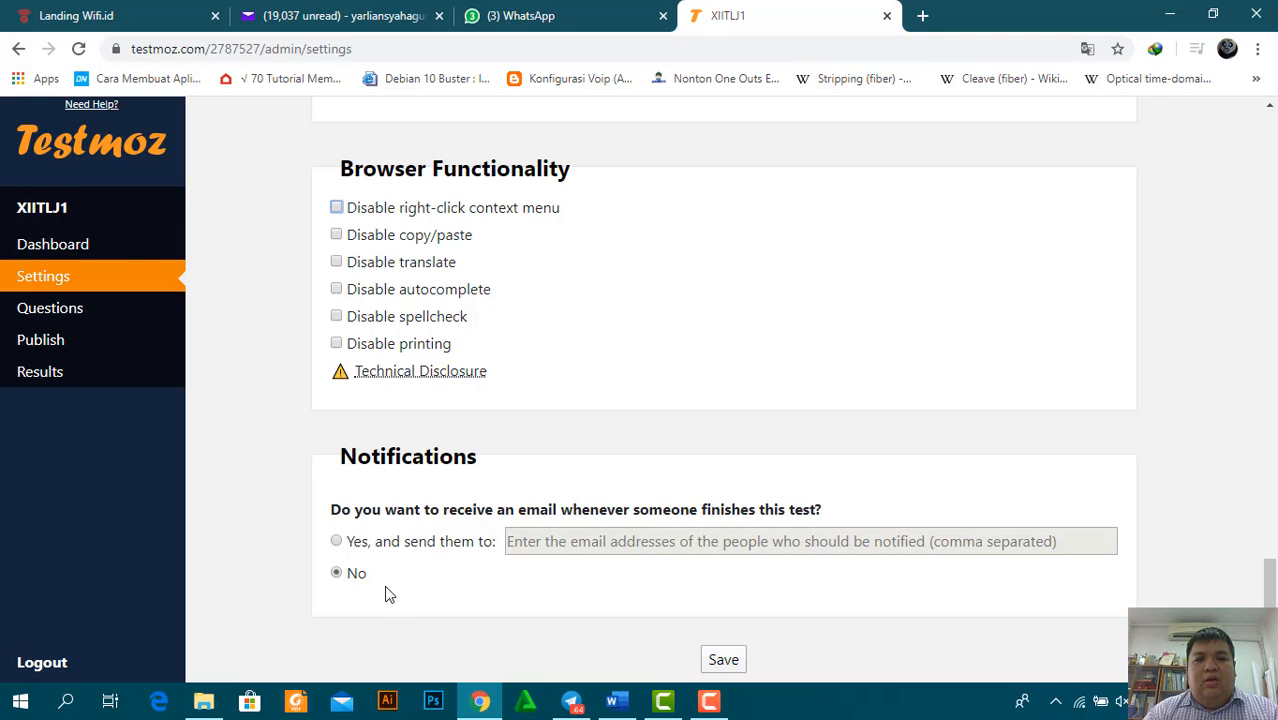
click(724, 660)
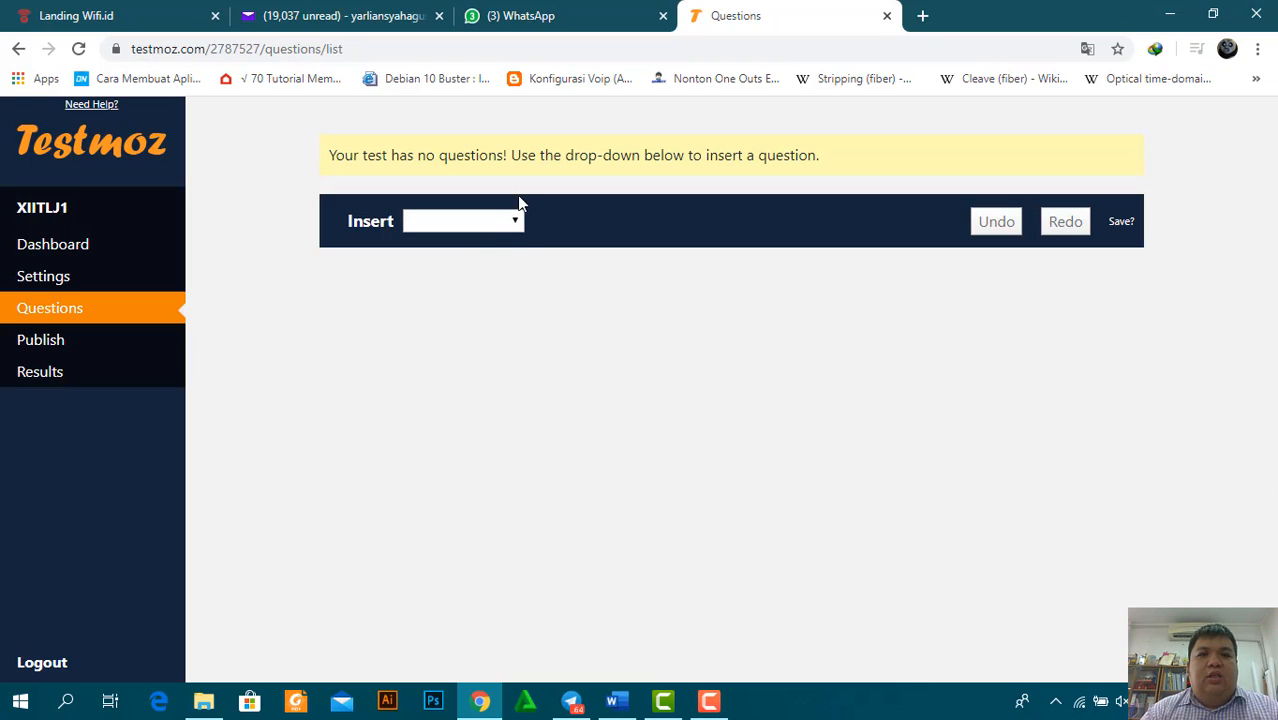
Insert a graded 'Multiple choice (choose one)' question
click(515, 220)
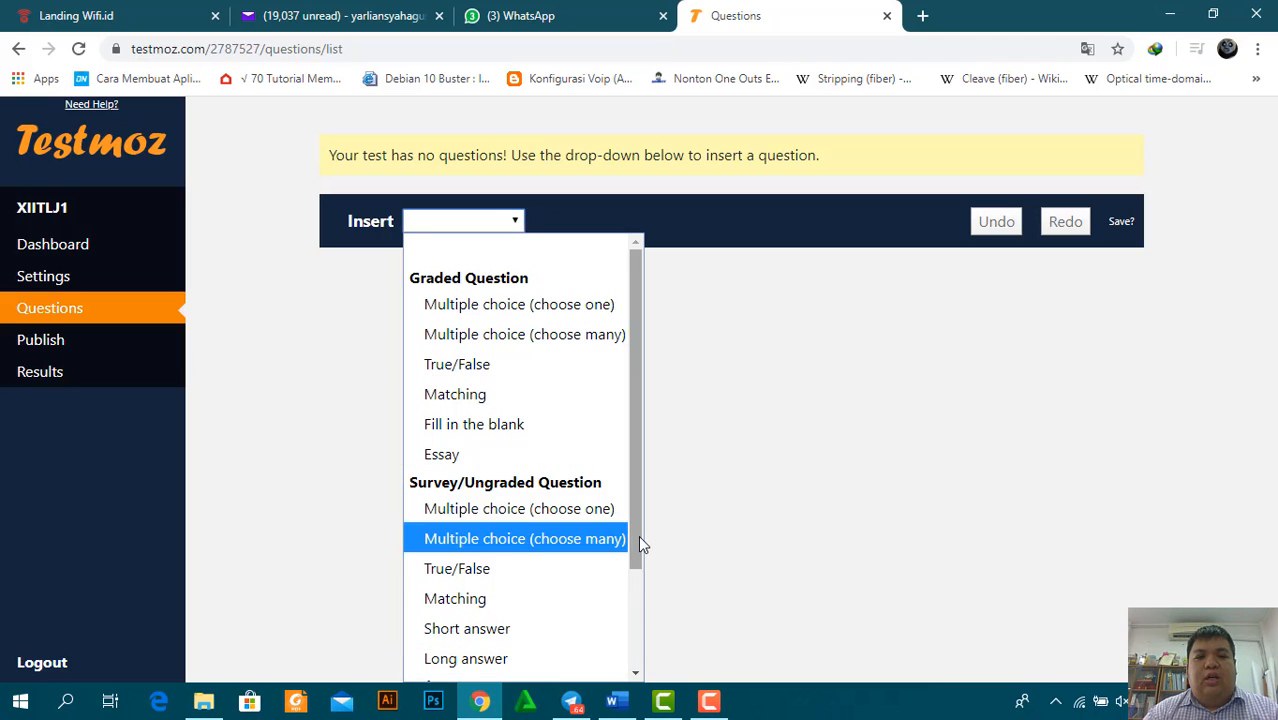
drag(636, 542, 630, 381)
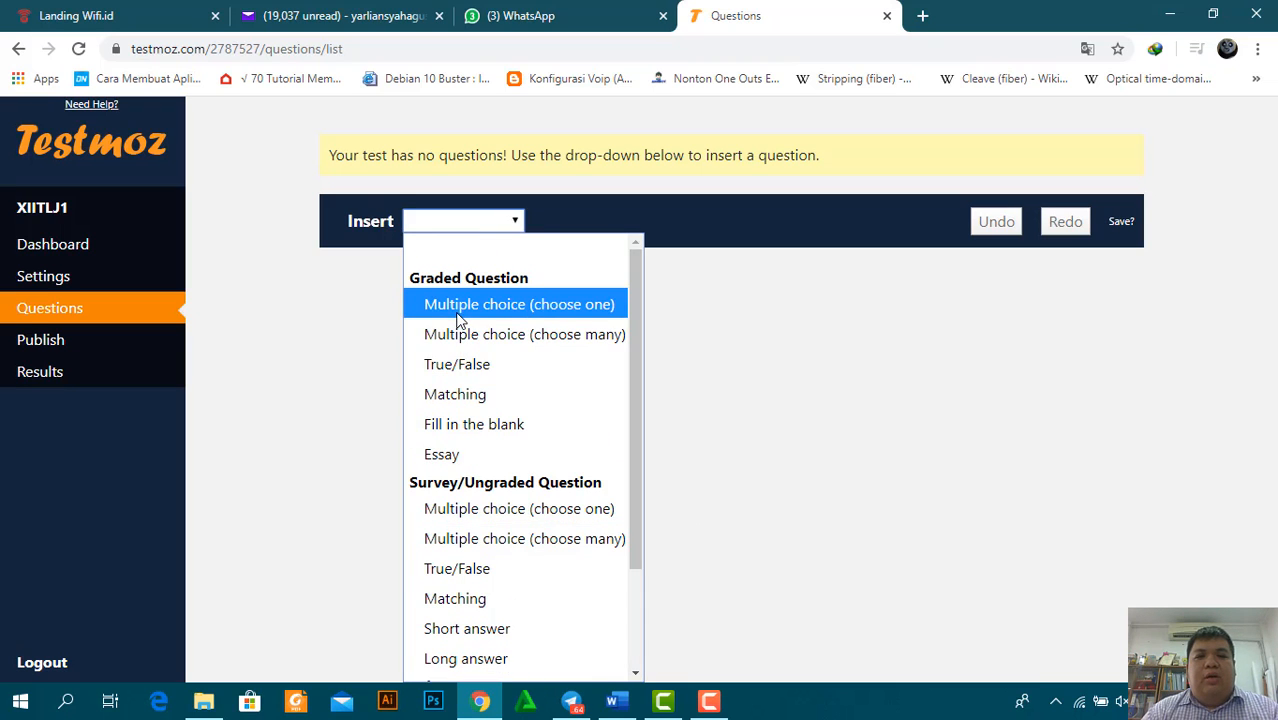
click(459, 305)
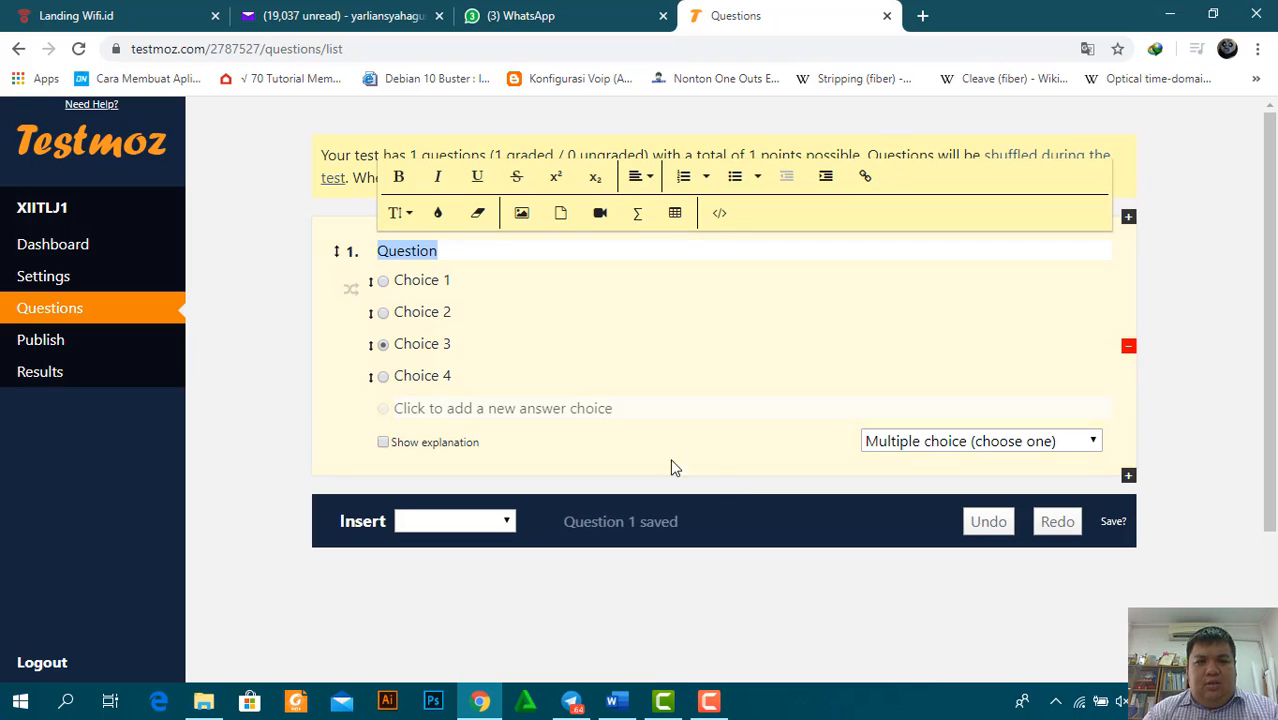
Copy question 1's wording from the Word question sheet
click(617, 703)
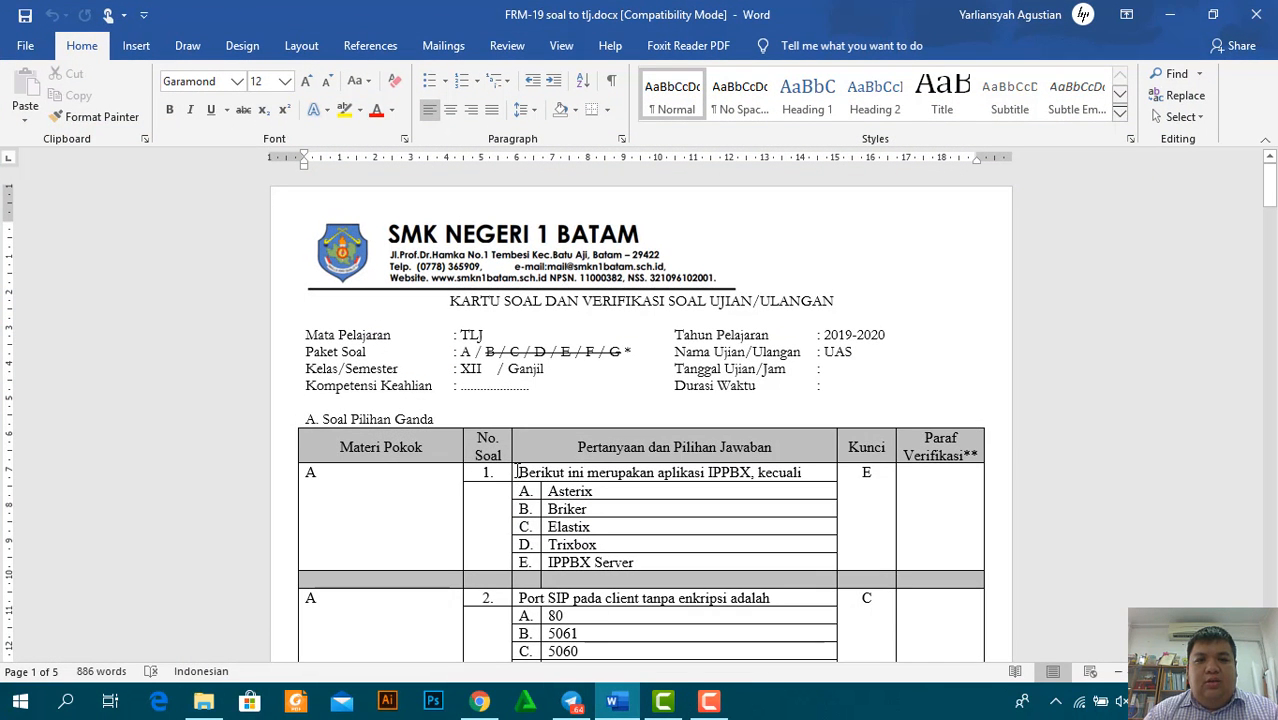
drag(518, 472, 776, 468)
key(ctrl+c)
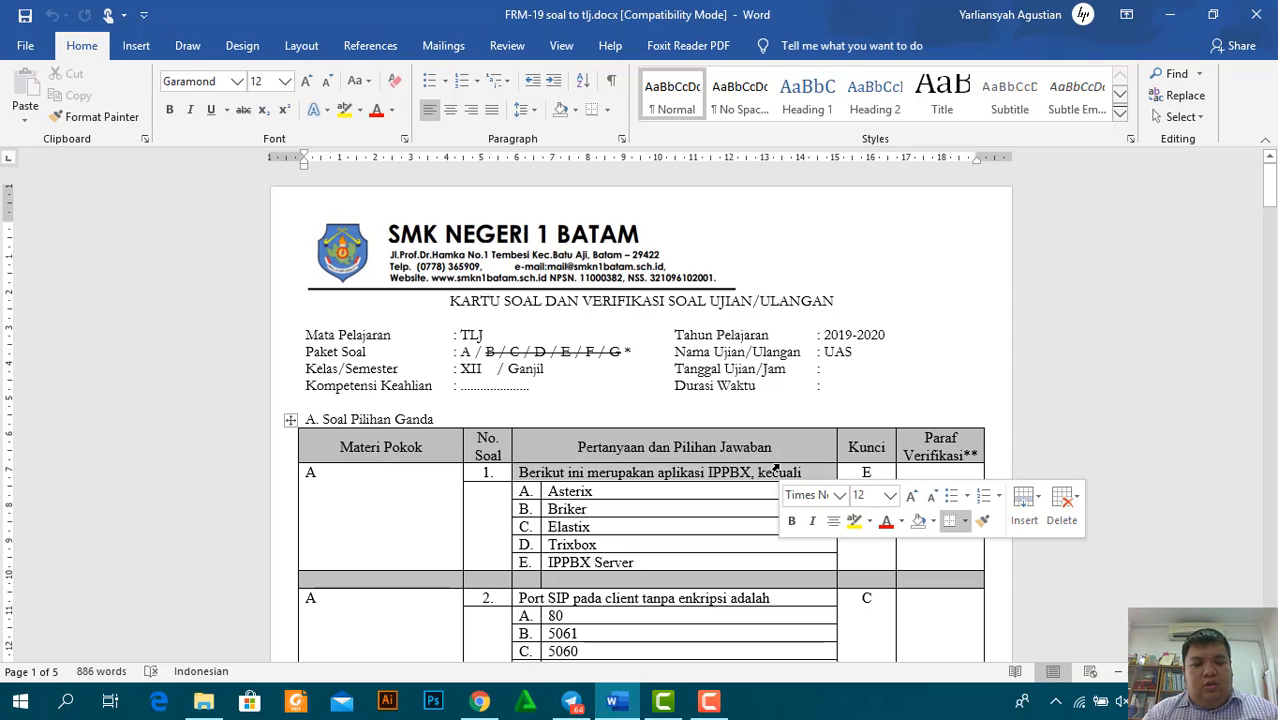
key(alt+Tab)
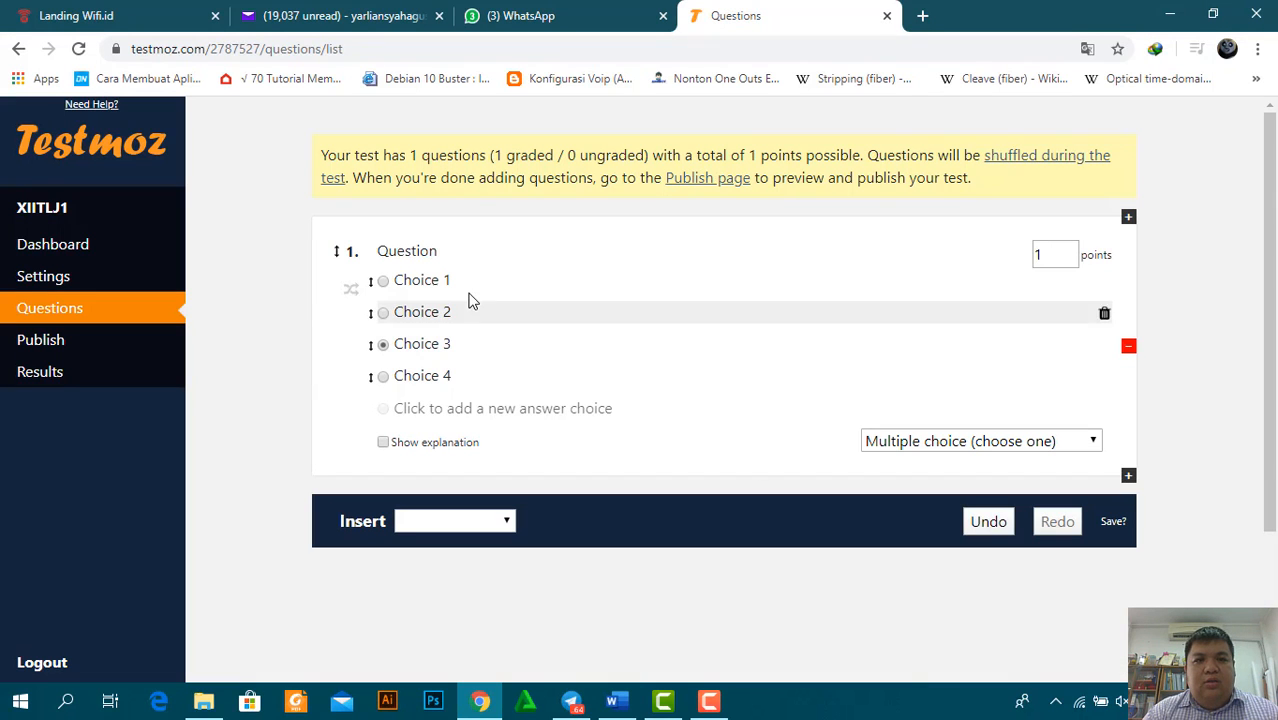
Paste question 1's wording and its first two choices, Asterix and Briker, from Word
click(397, 253)
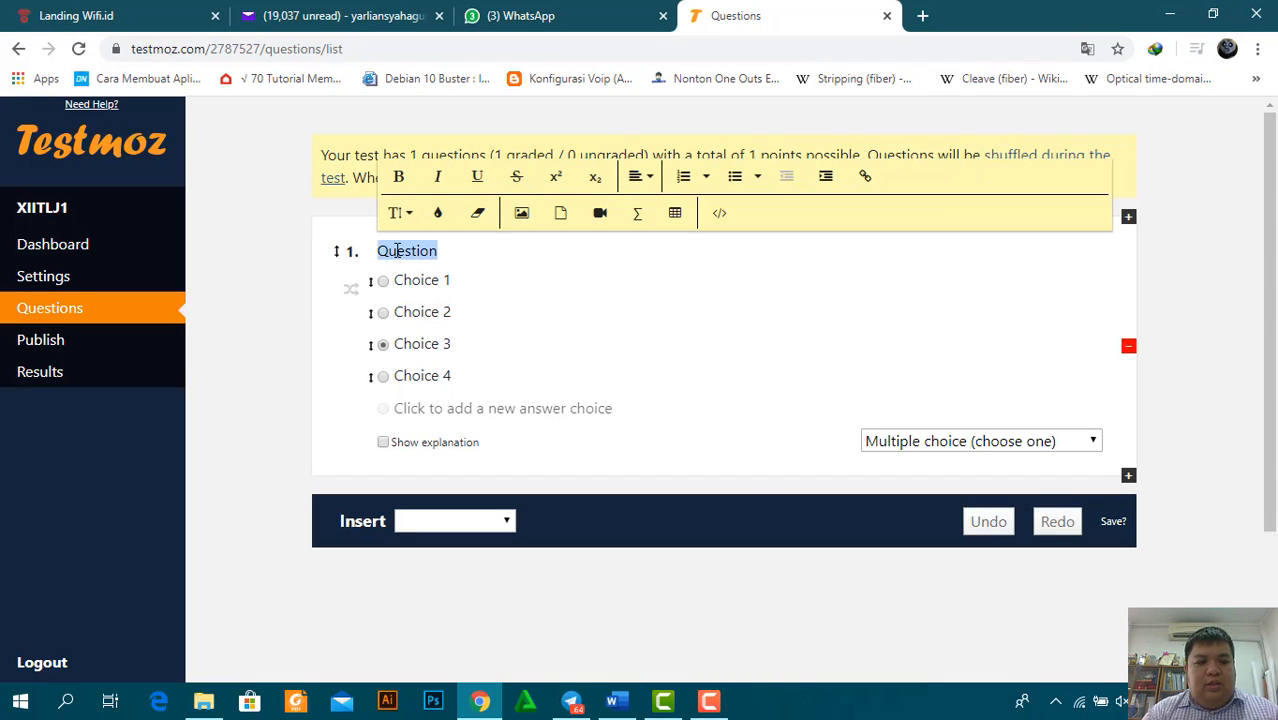
key(ctrl+v)
key(alt+Tab)
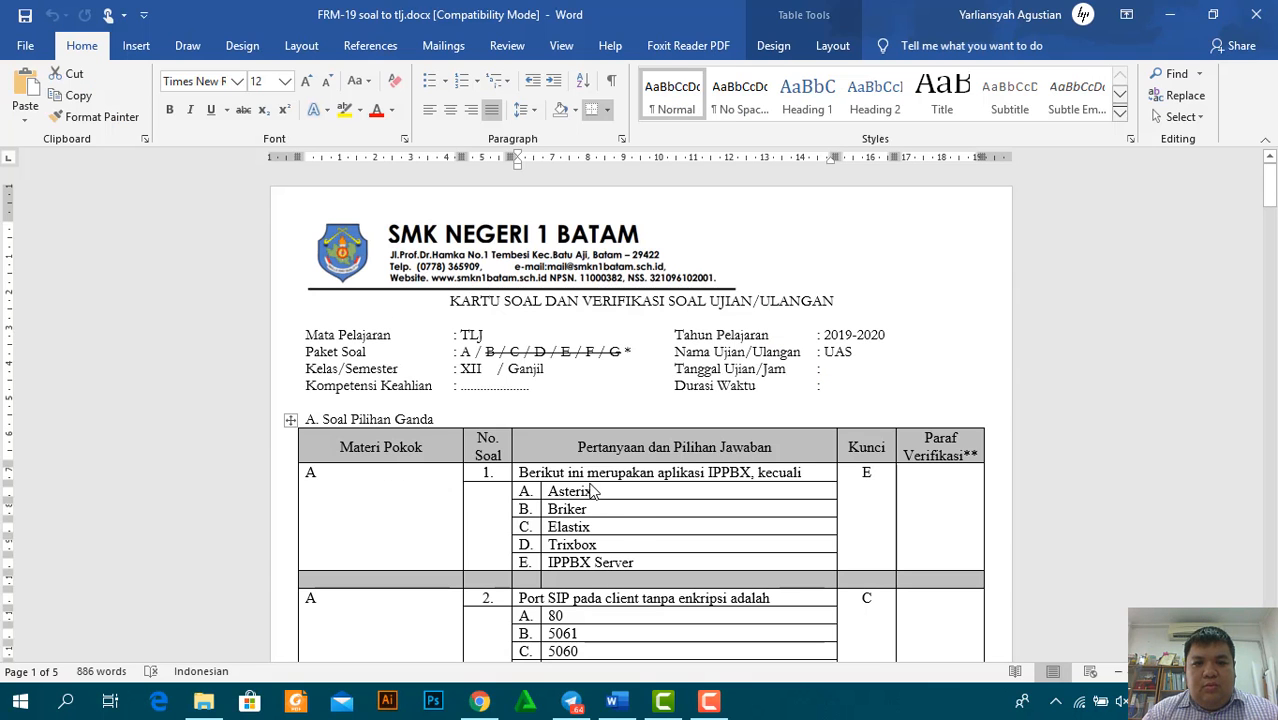
double_click(549, 491)
key(alt+Tab)
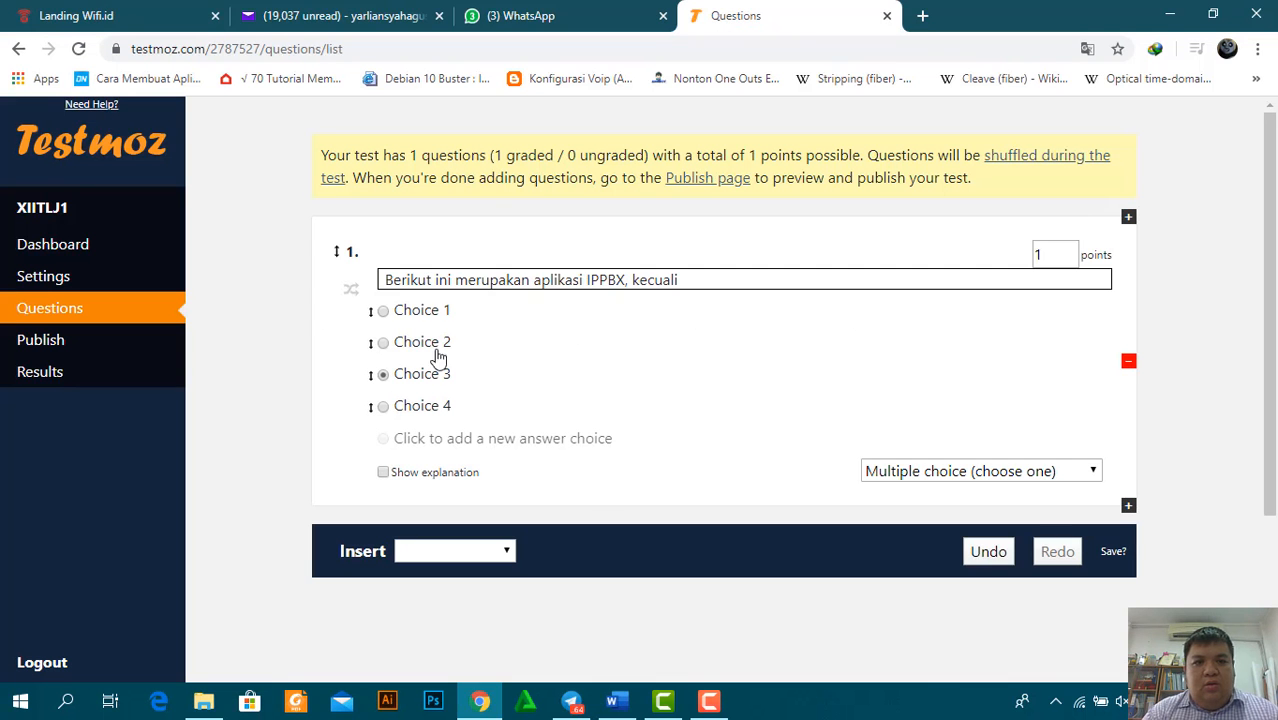
click(424, 308)
key(alt+Tab)
click(547, 509)
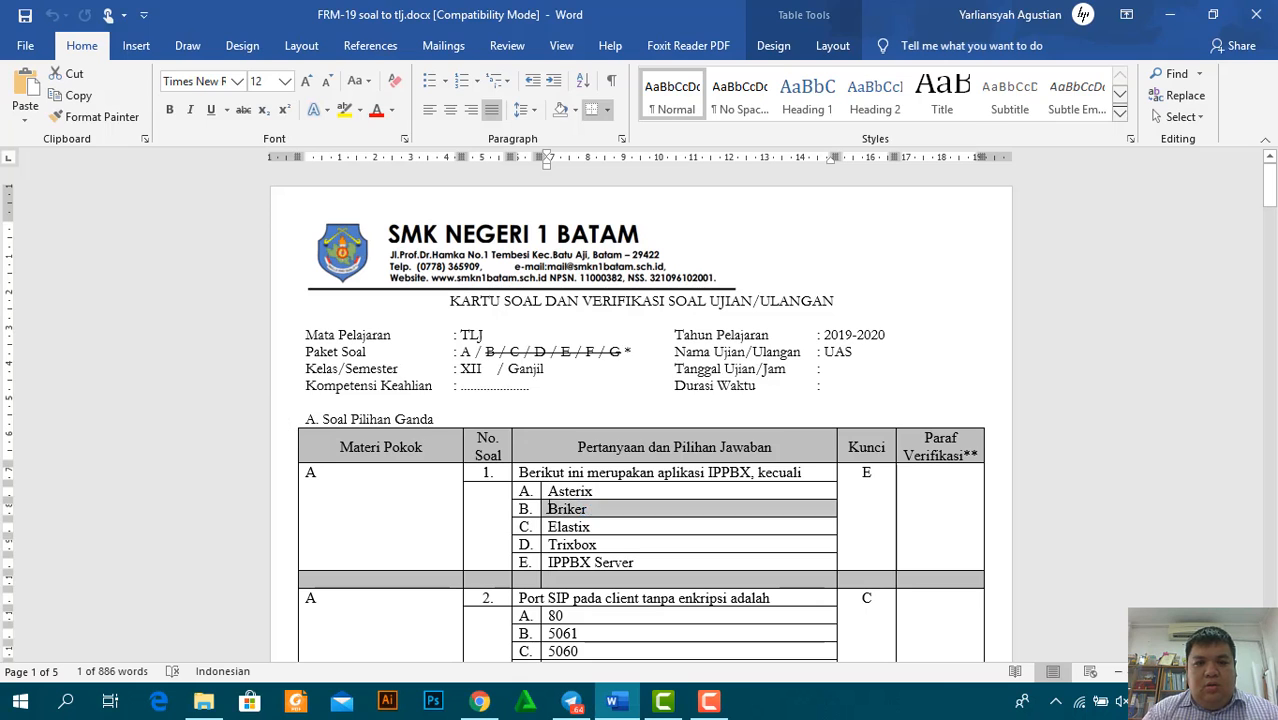
key(alt+Tab)
click(414, 345)
key(alt+Tab)
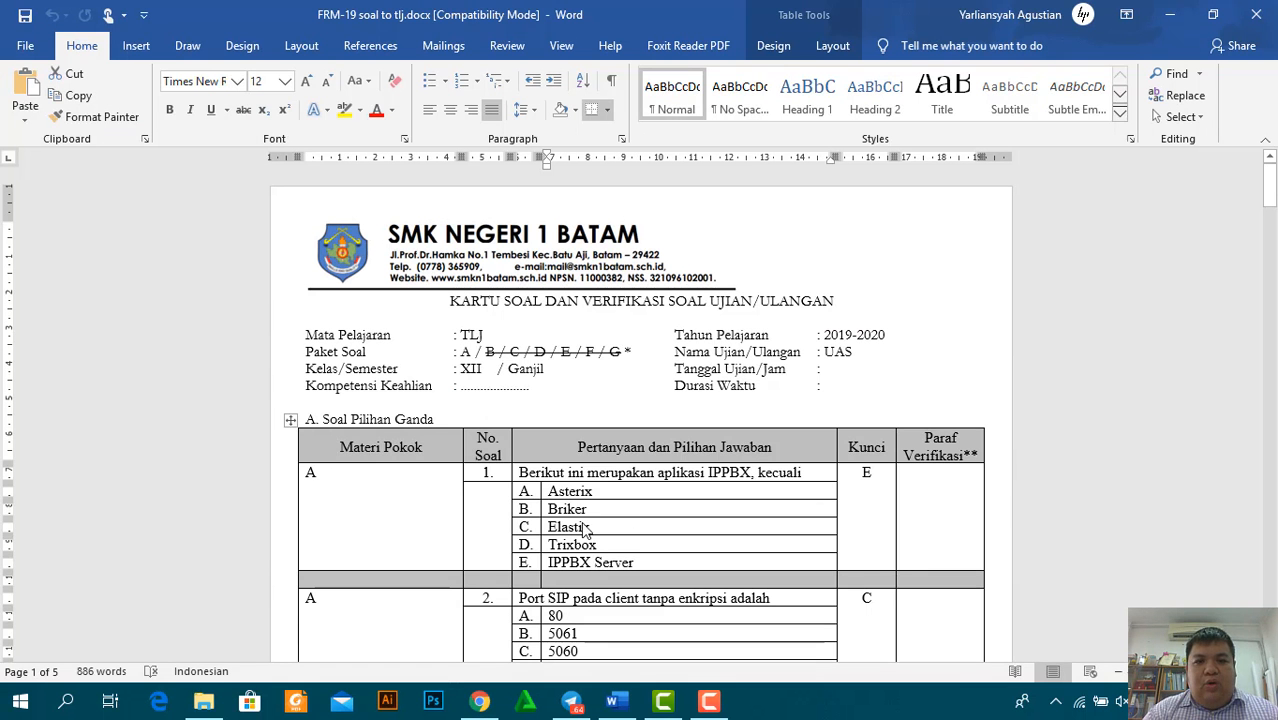
Fill choices 3 and 4 with Elastix and Trixbox copied from Word
click(593, 533)
key(alt+Tab)
click(450, 373)
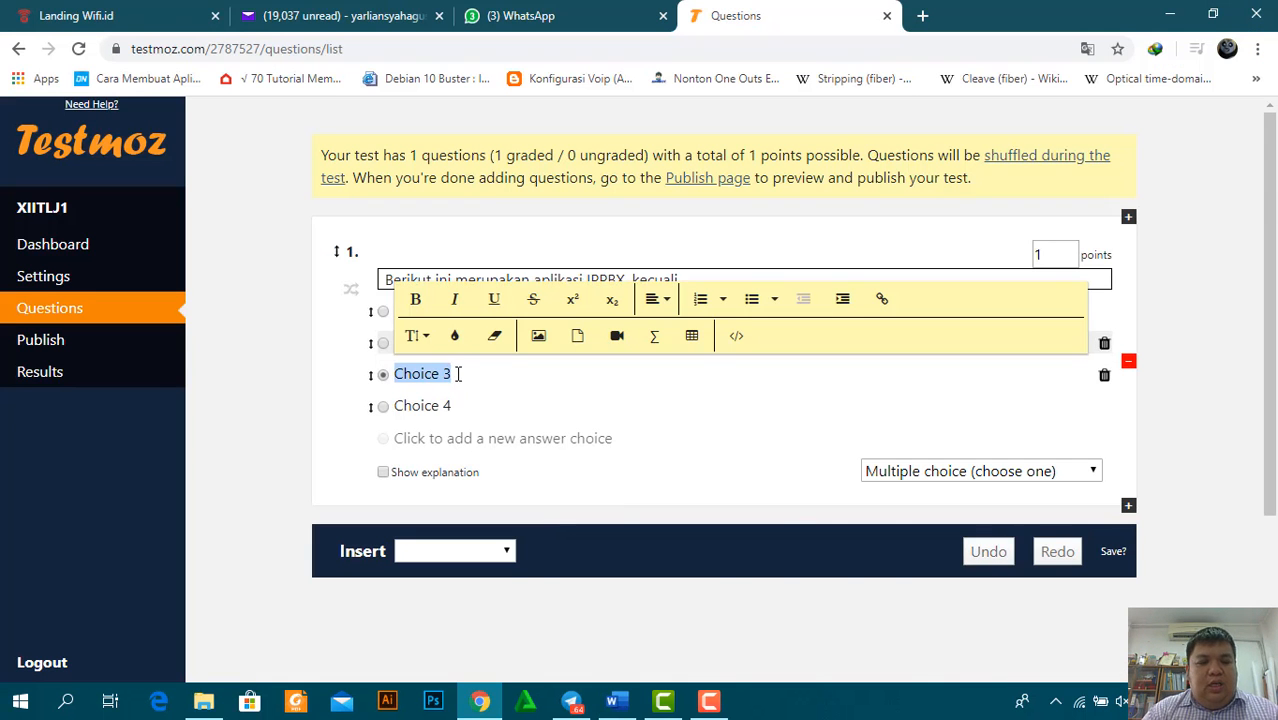
key(alt+Tab)
click(603, 545)
drag(603, 545, 549, 547)
key(ctrl+c)
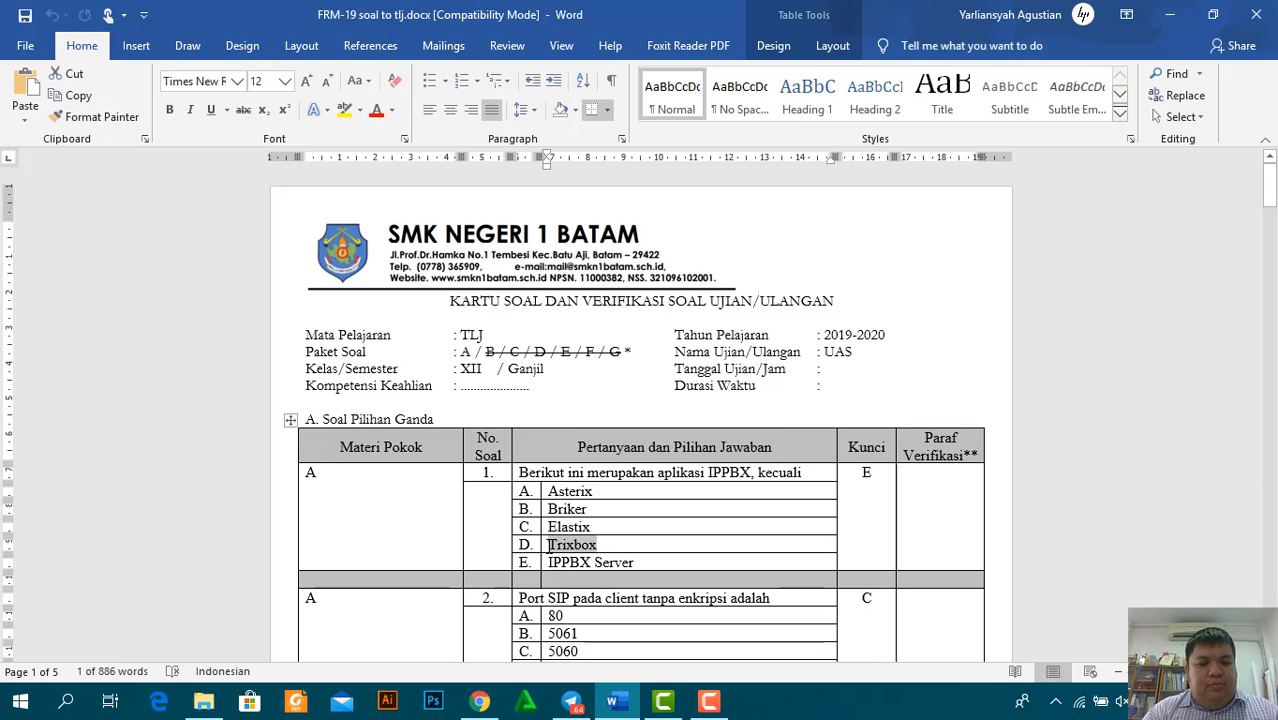
key(alt+Tab)
key(alt+Tab)
Add a fifth choice, IPPBX Server, and mark it as the correct answer
key(alt+Tab)
click(444, 408)
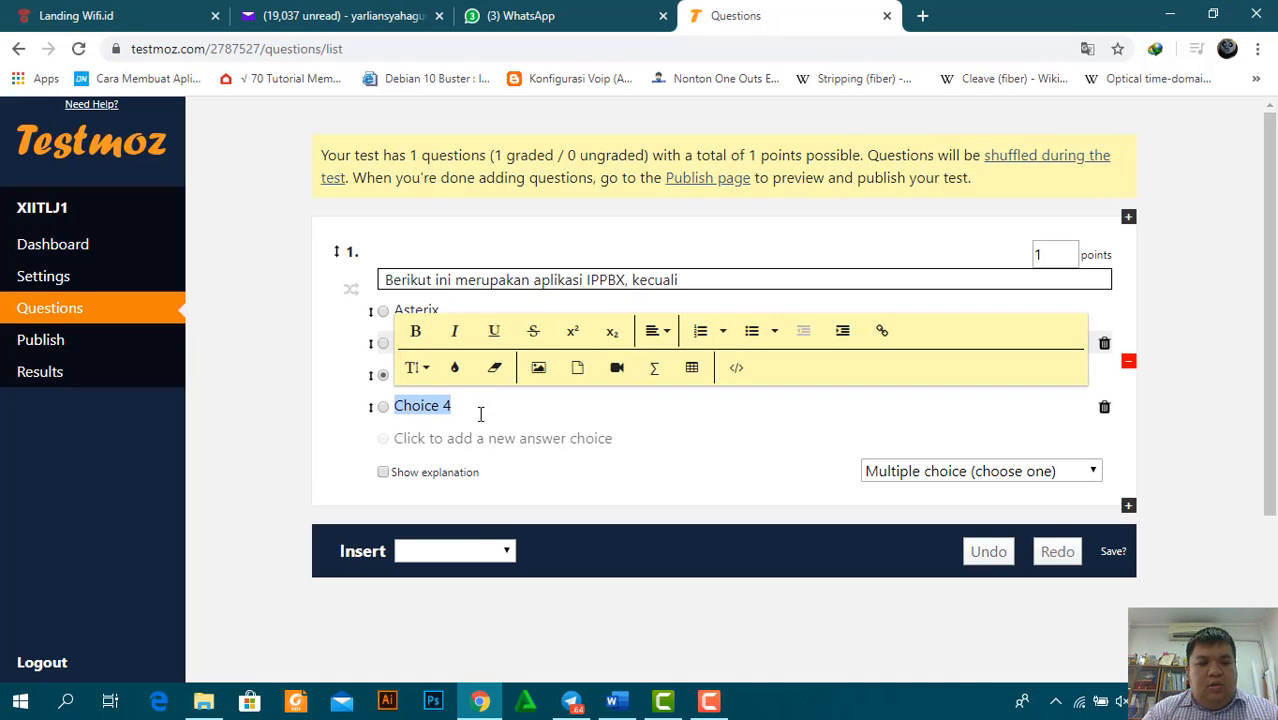
key(ctrl+v)
click(462, 440)
key(alt+Tab)
drag(637, 563, 550, 563)
key(ctrl+c)
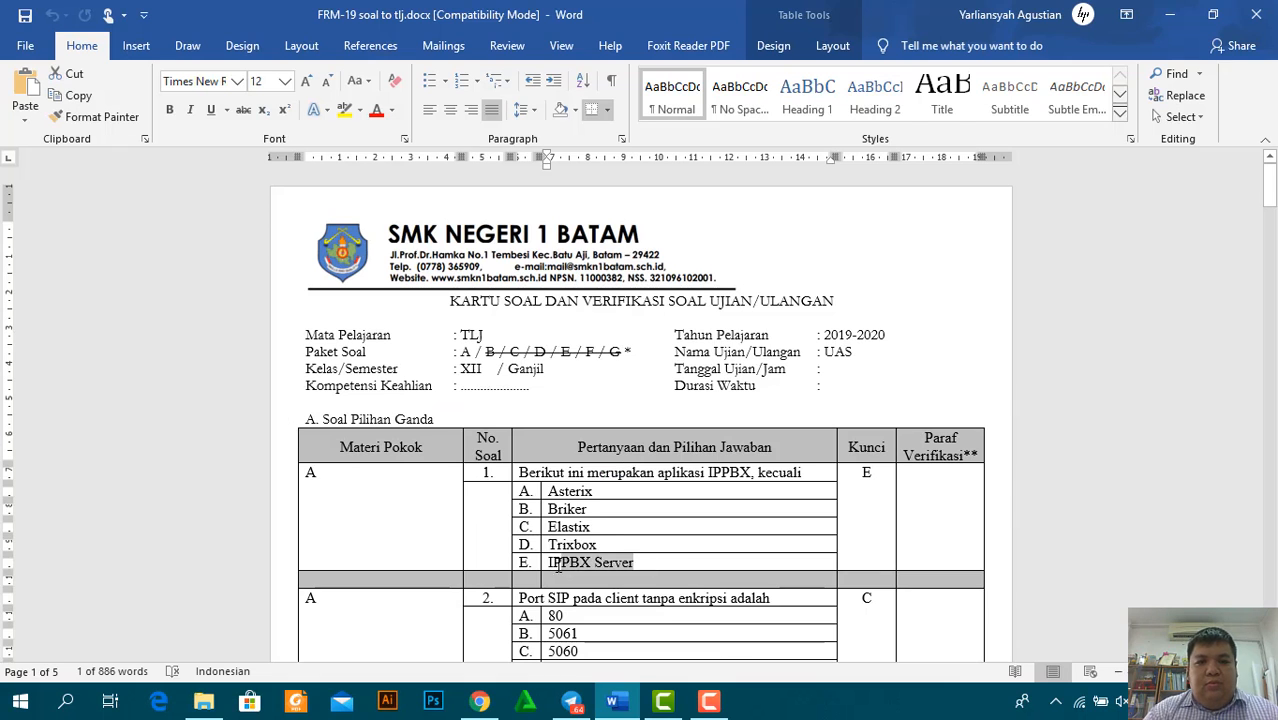
key(alt+Tab)
click(465, 442)
key(ctrl+v)
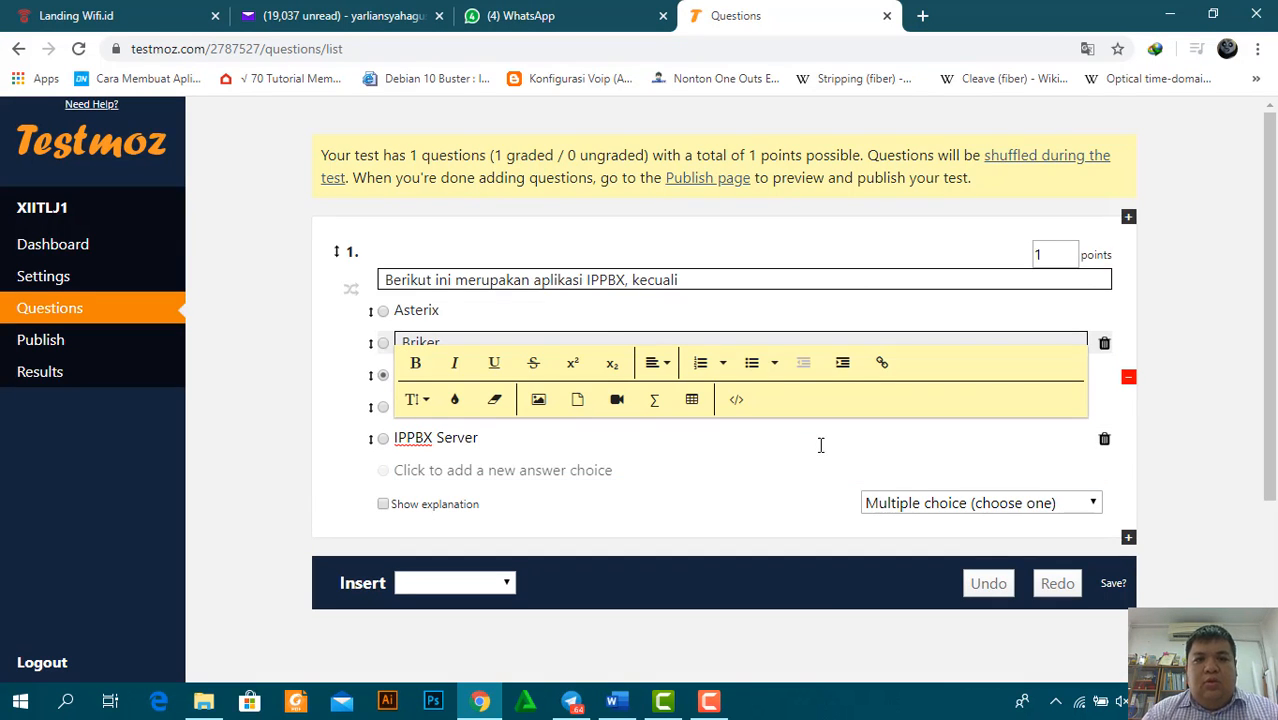
click(383, 438)
click(1060, 254)
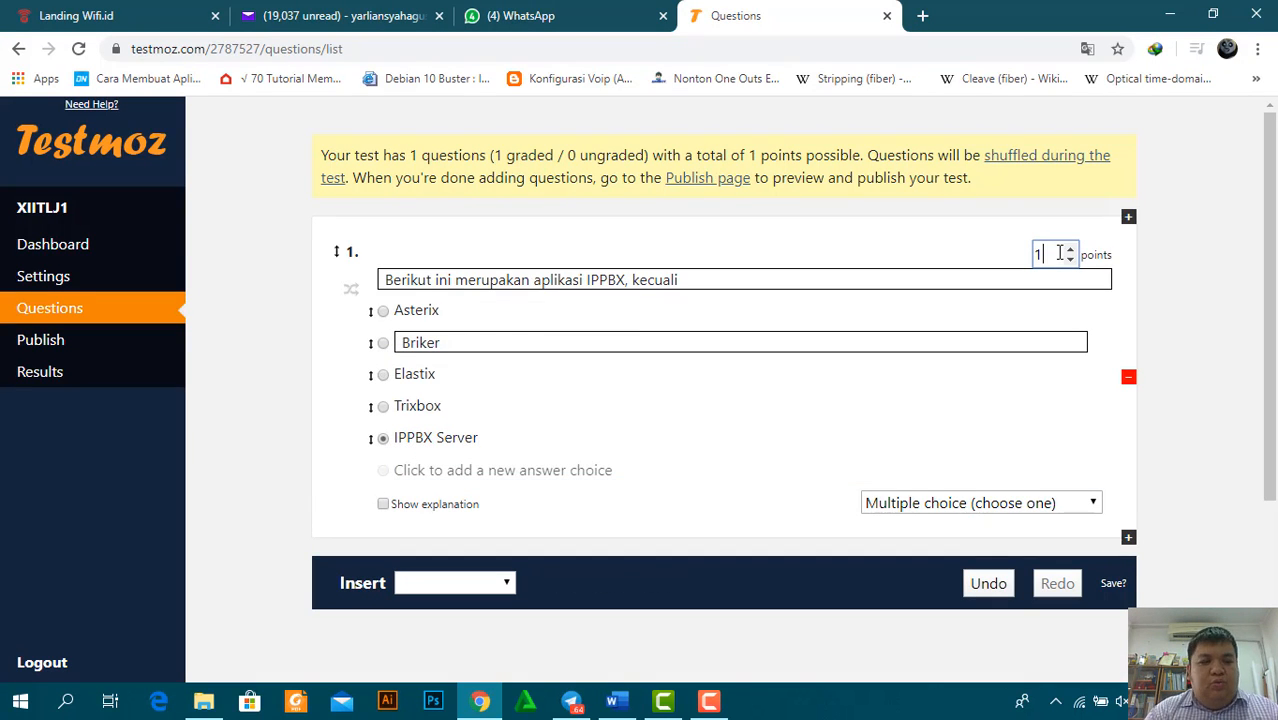
Retype the Briker answer text in question 1
double_click(436, 344)
key(BackSpace)
text(Briker)
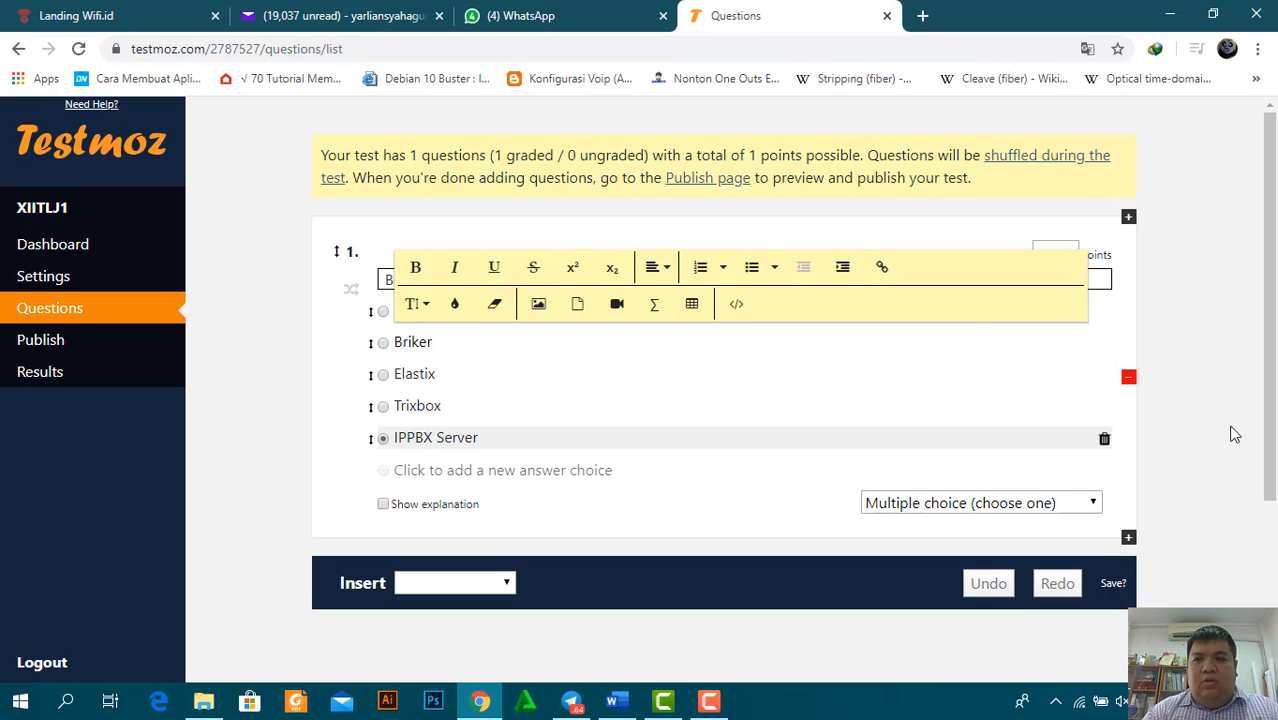
scroll(1232, 434, down, 1)
click(455, 540)
Add a single-answer multiple-choice question 2 and paste its text 'Port SIP pada client tanpa enkripsi adalah' from Word
click(508, 68)
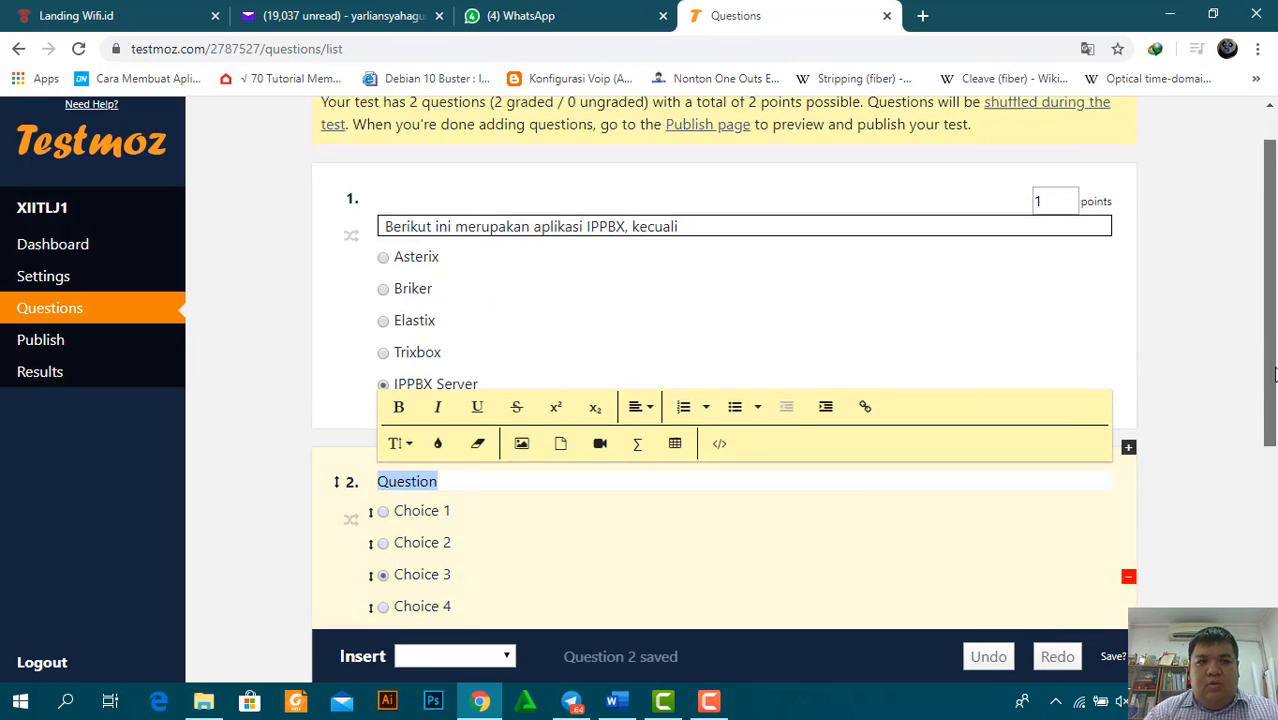
click(615, 702)
drag(520, 598, 789, 599)
key(ctrl+c)
key(alt+Tab)
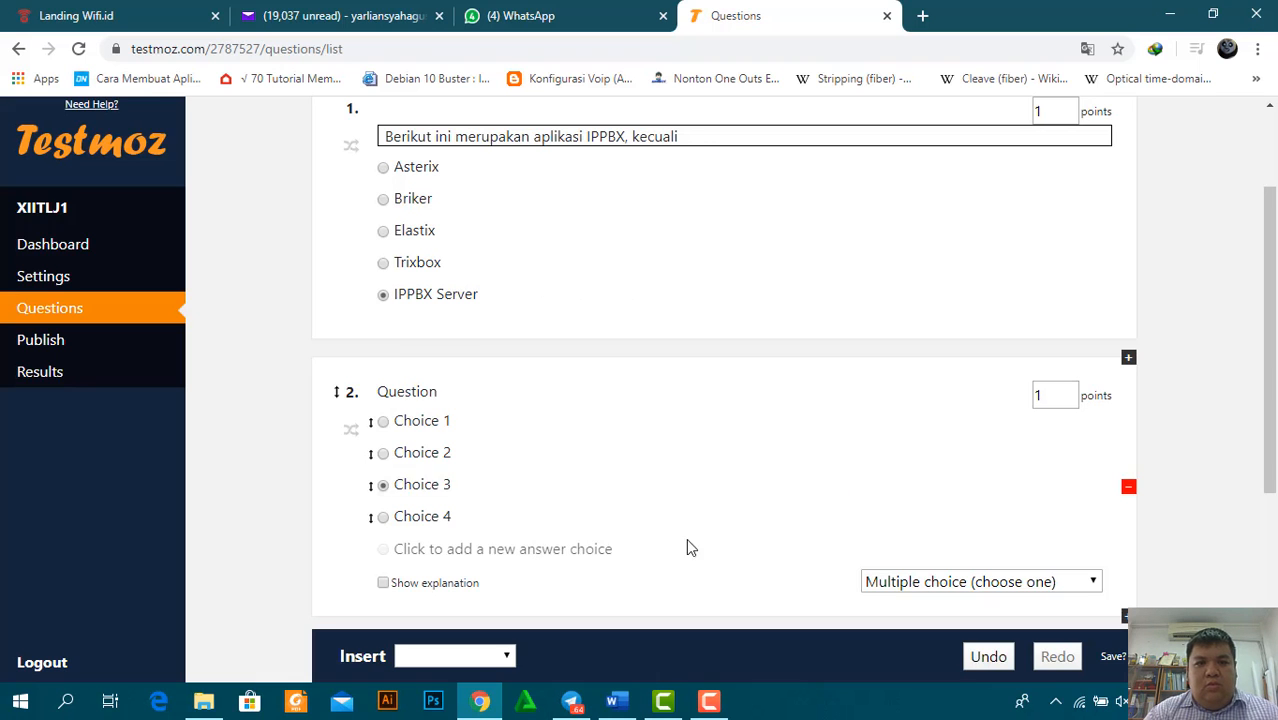
double_click(408, 388)
key(ctrl+v)
Paste answers 80 and 5061 from Word into question 2's first two choices
key(alt+Tab)
drag(1270, 185, 1270, 221)
drag(566, 205, 547, 203)
key(ctrl+c)
key(alt+Tab)
double_click(440, 420)
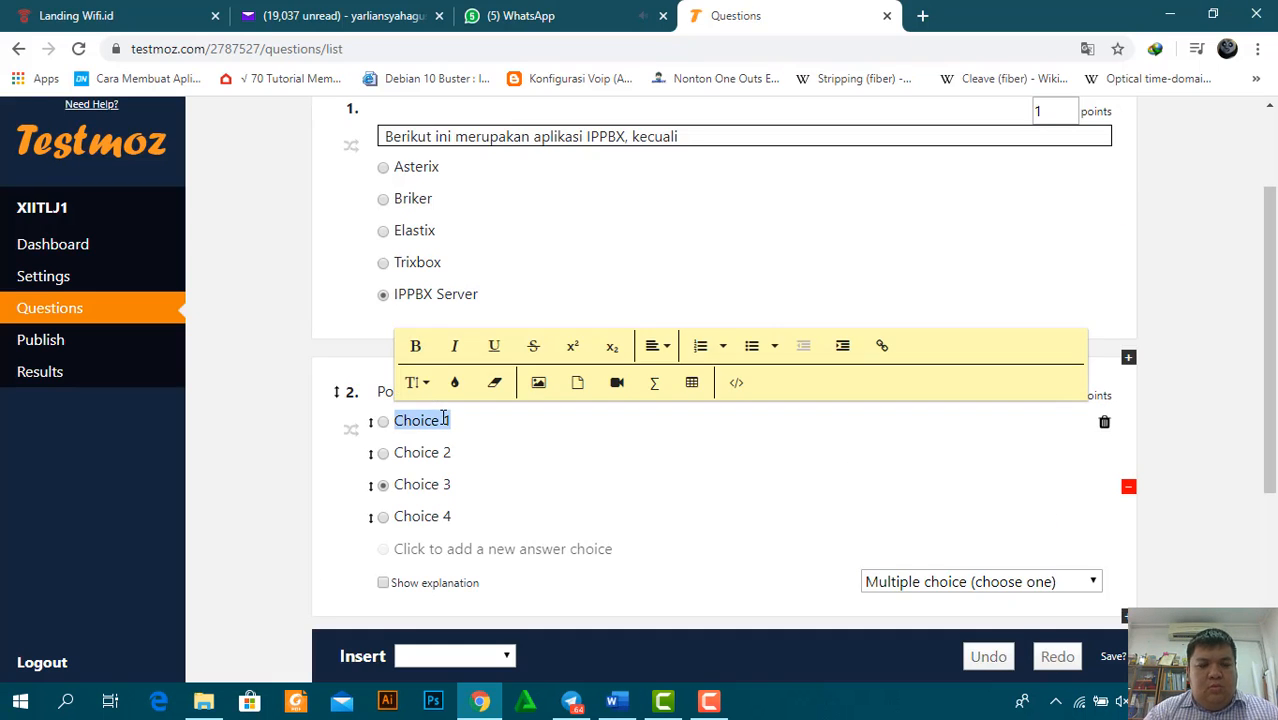
key(ctrl+v)
key(alt+Tab)
drag(584, 219, 547, 237)
key(ctrl+c)
key(alt+Tab)
double_click(420, 449)
key(ctrl+v)
Paste answers 5060 and 5160 from Word into question 2's third and fourth choices
key(alt+Tab)
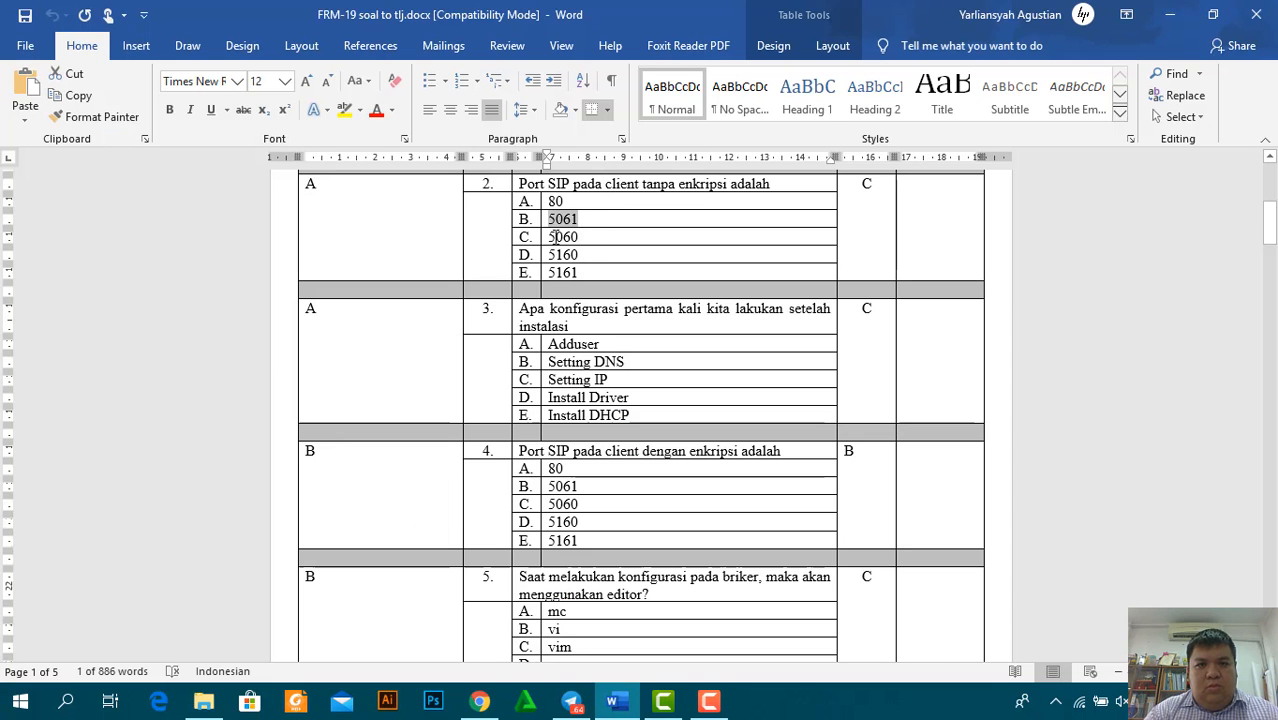
key(ctrl+c)
key(alt+Tab)
double_click(461, 485)
key(ctrl+v)
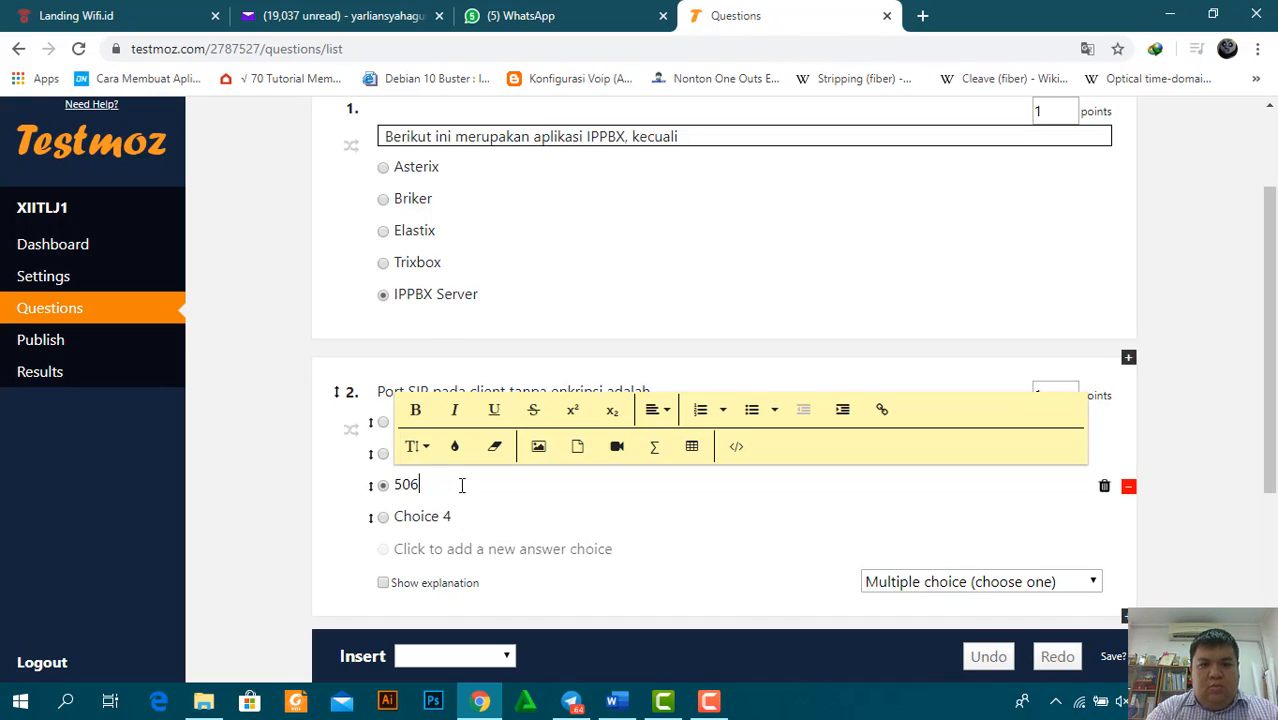
key(alt+Tab)
drag(584, 255, 549, 257)
key(ctrl+c)
key(alt+Tab)
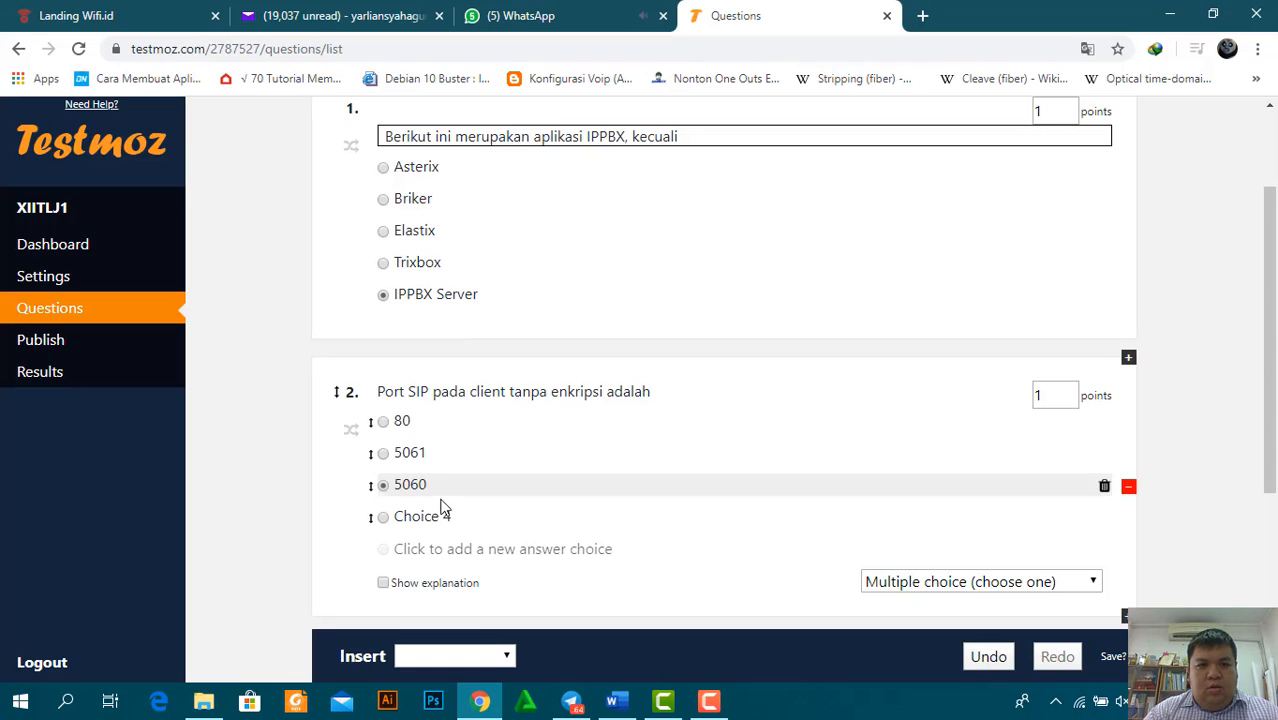
double_click(425, 515)
key(ctrl+v)
Add a fifth choice, 5161, to question 2
click(534, 562)
click(534, 551)
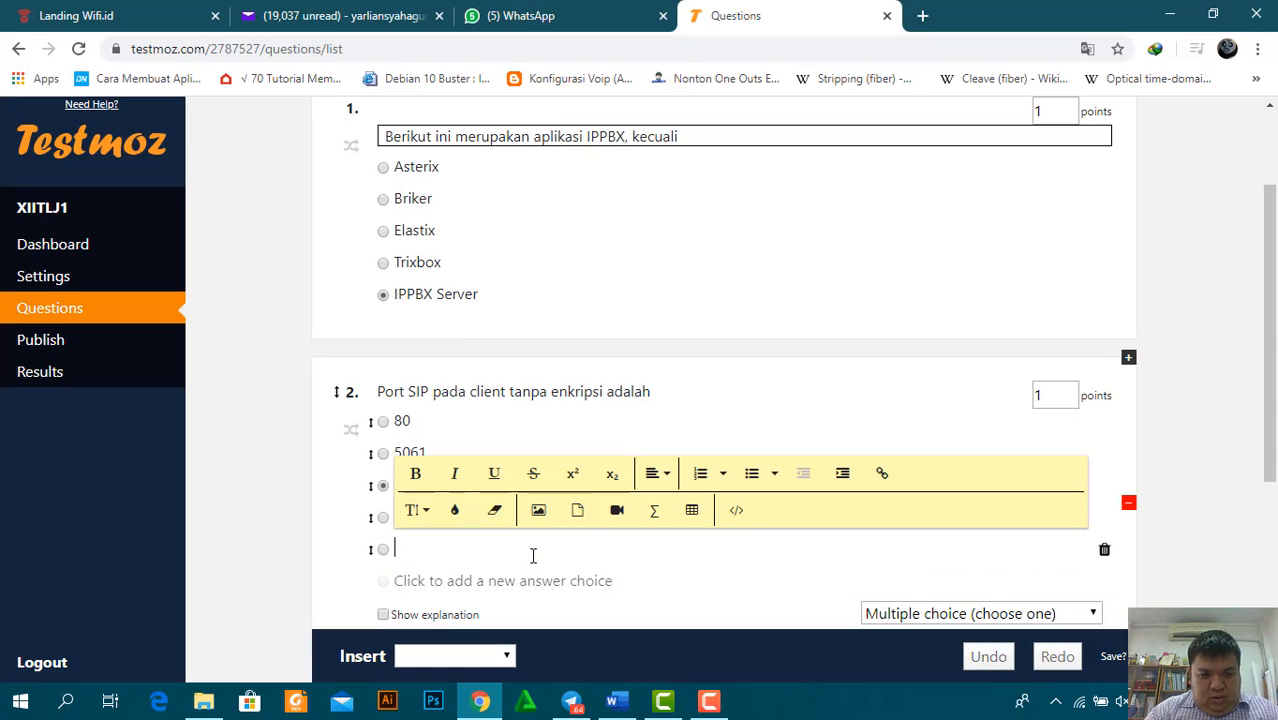
text(5161)
key(alt+Tab)
key(alt+Tab)
key(Escape)
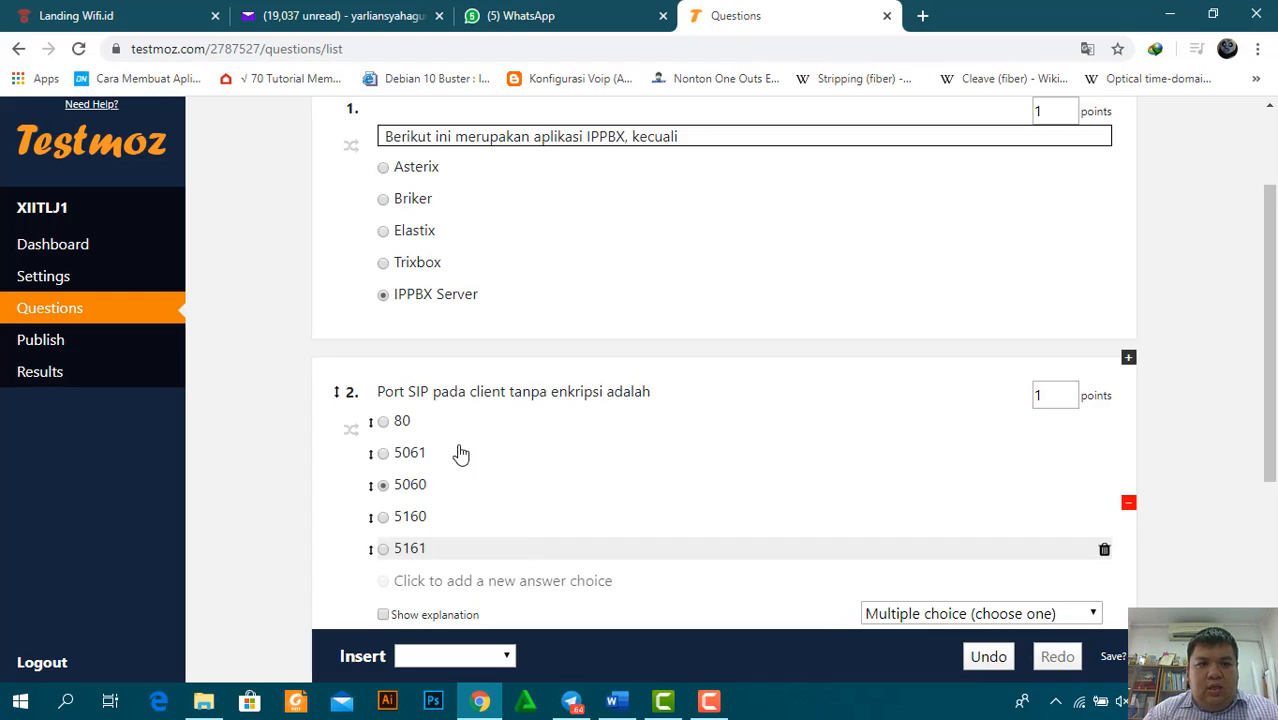
scroll(450, 420, down, 3)
click(504, 423)
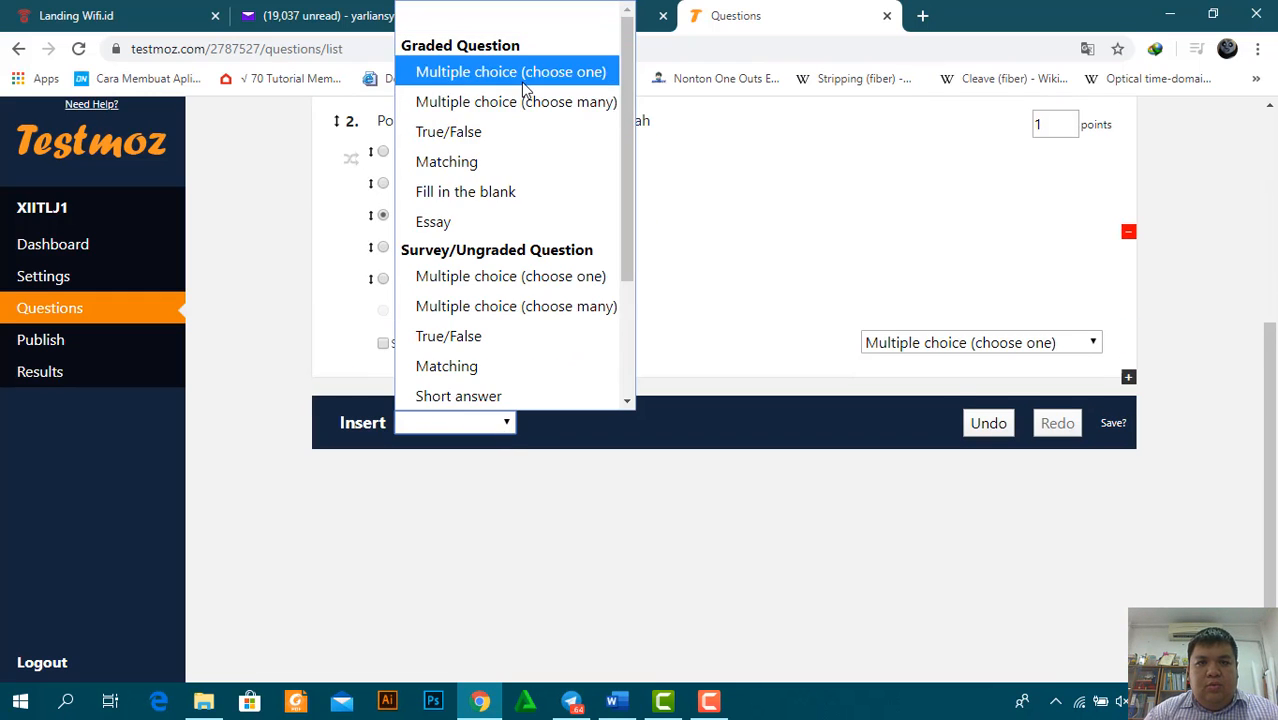
Add a single-answer multiple-choice question 3 and paste 'Apa konfigurasi pertama kali kita lakukan setelah instalasi' from Word
click(522, 73)
key(alt+Tab)
triple_click(551, 316)
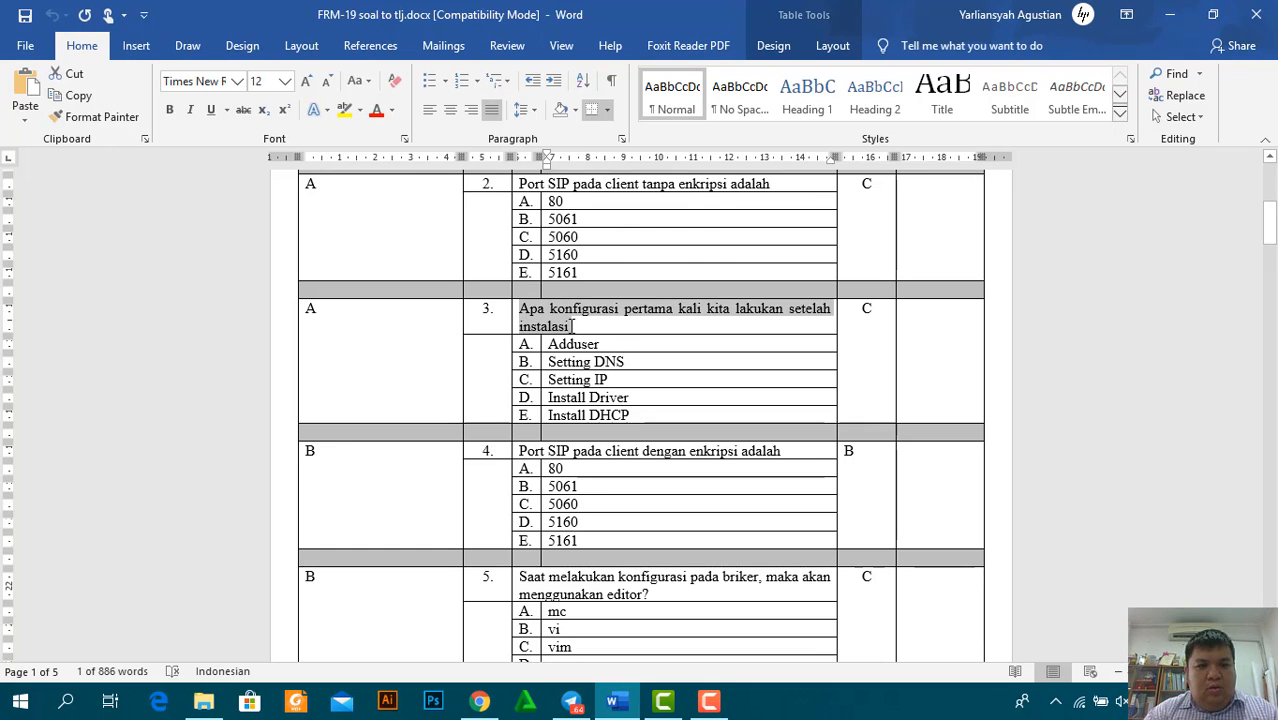
key(ctrl+c)
key(alt+Tab)
click(402, 384)
key(ctrl+v)
Paste answers Adduser and Setting DNS from Word into question 3's first two choices
key(alt+Tab)
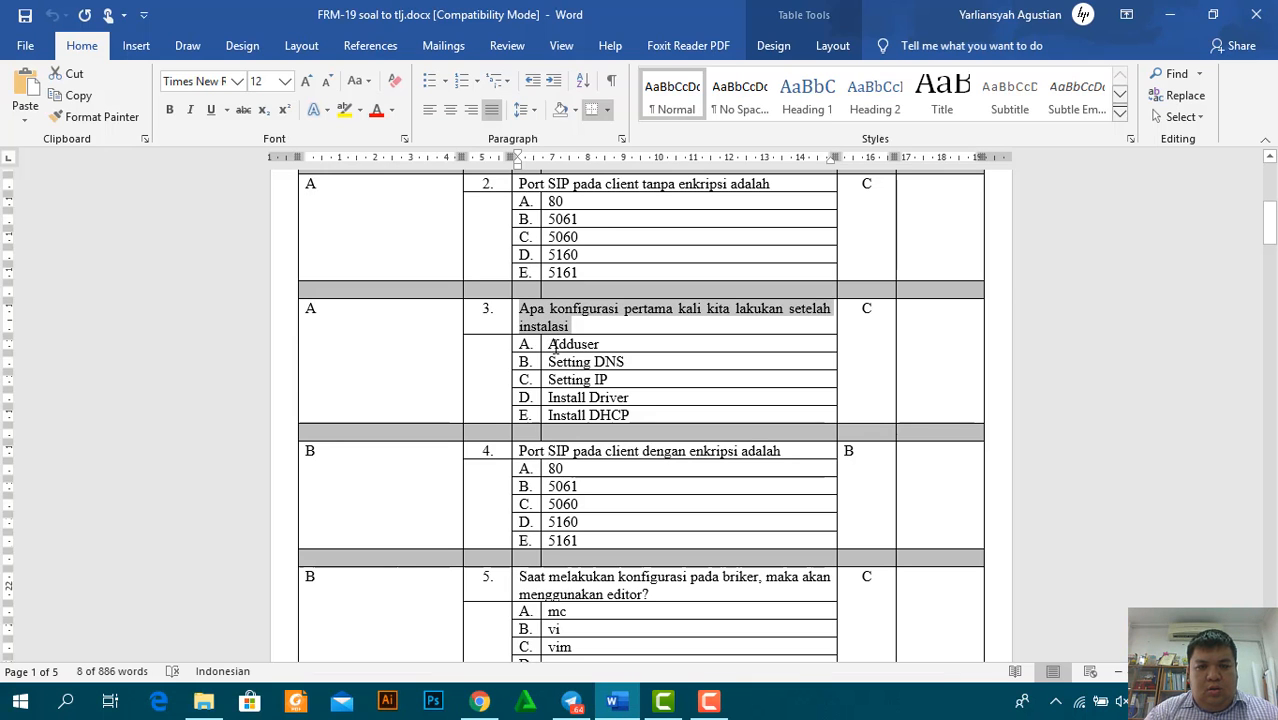
double_click(548, 344)
key(ctrl+c)
key(alt+Tab)
click(419, 403)
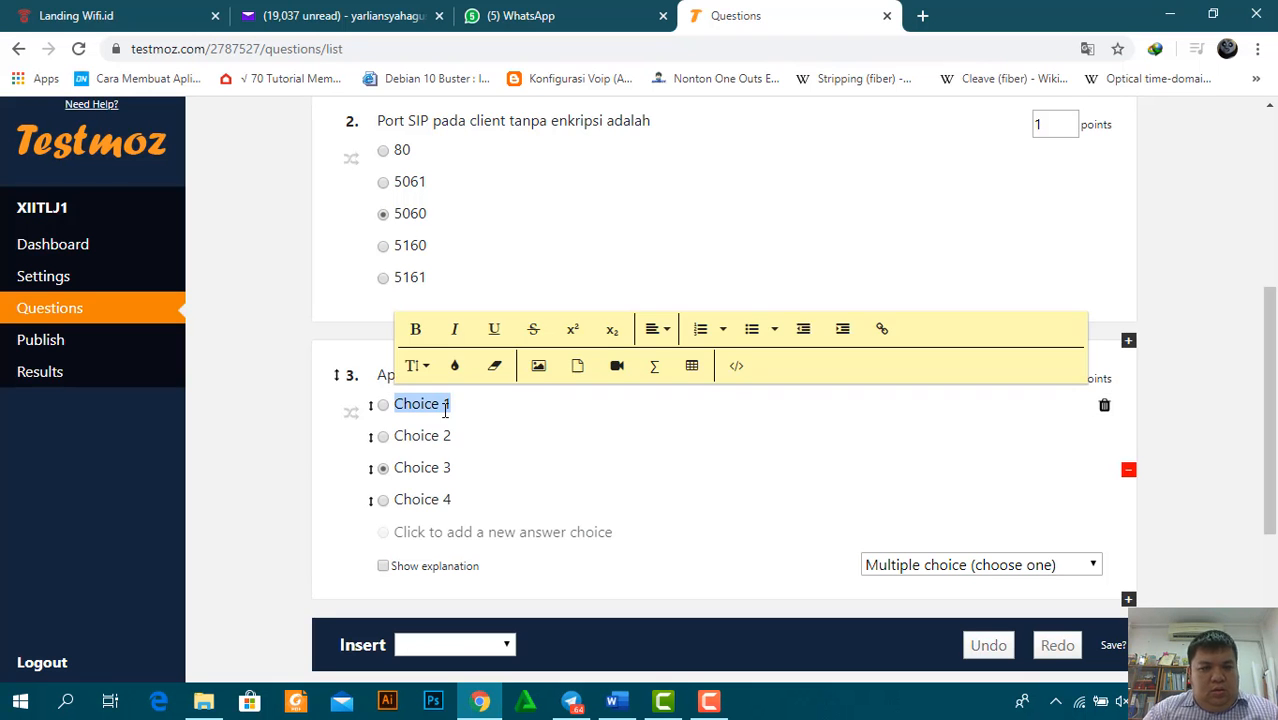
key(ctrl+v)
key(alt+Tab)
triple_click(550, 362)
key(ctrl+c)
key(alt+Tab)
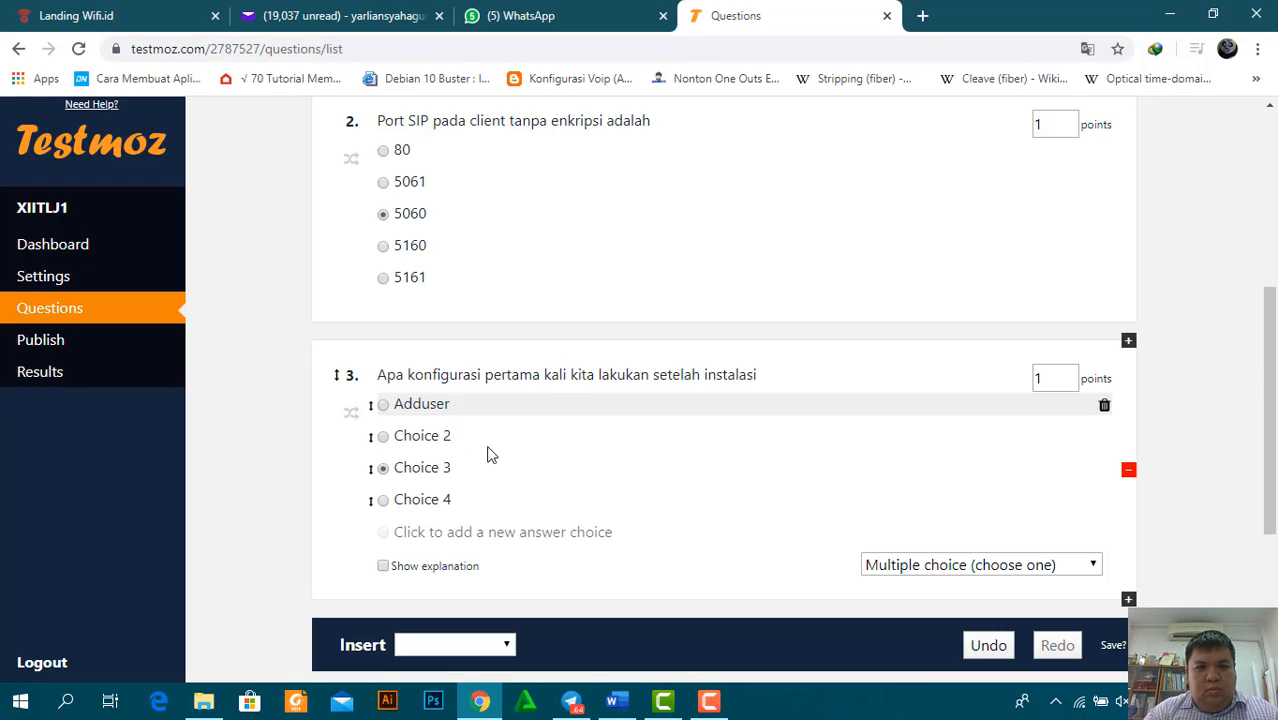
click(465, 434)
key(ctrl+v)
Paste answers Setting IP and Install Driver into question 3's third and fourth choices
key(alt+Tab)
triple_click(612, 378)
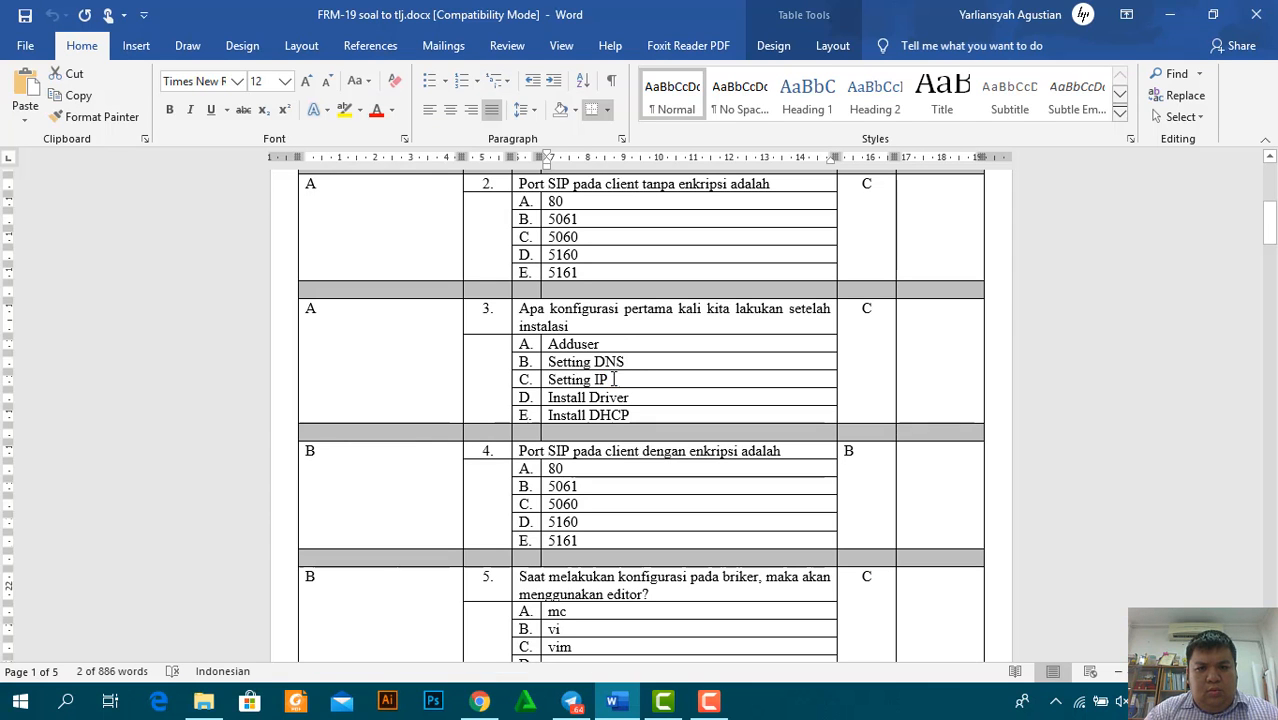
triple_click(614, 379)
key(ctrl+c)
key(alt+Tab)
click(472, 468)
key(ctrl+v)
key(alt+Tab)
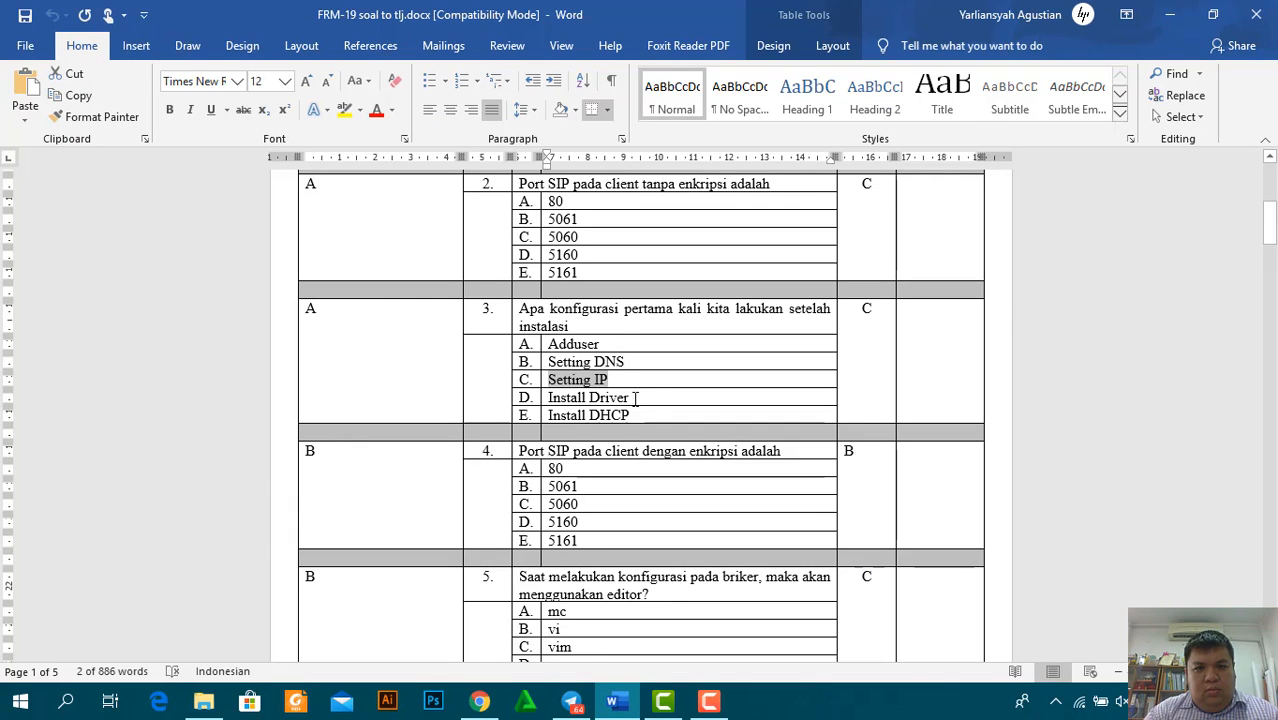
triple_click(635, 398)
key(ctrl+c)
key(alt+Tab)
click(491, 500)
key(ctrl+v)
Add a fifth choice to question 3 with Install DHCP pasted from Word
key(alt+Tab)
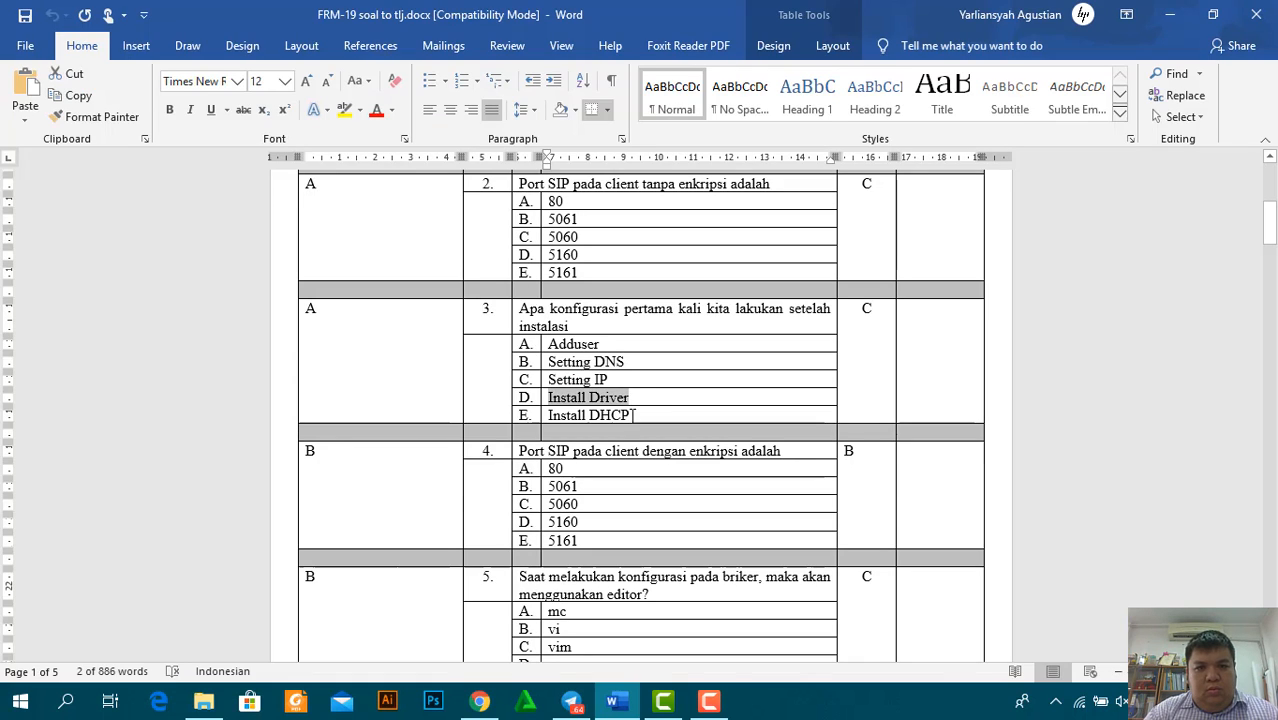
triple_click(632, 415)
key(ctrl+c)
key(alt+Tab)
click(476, 541)
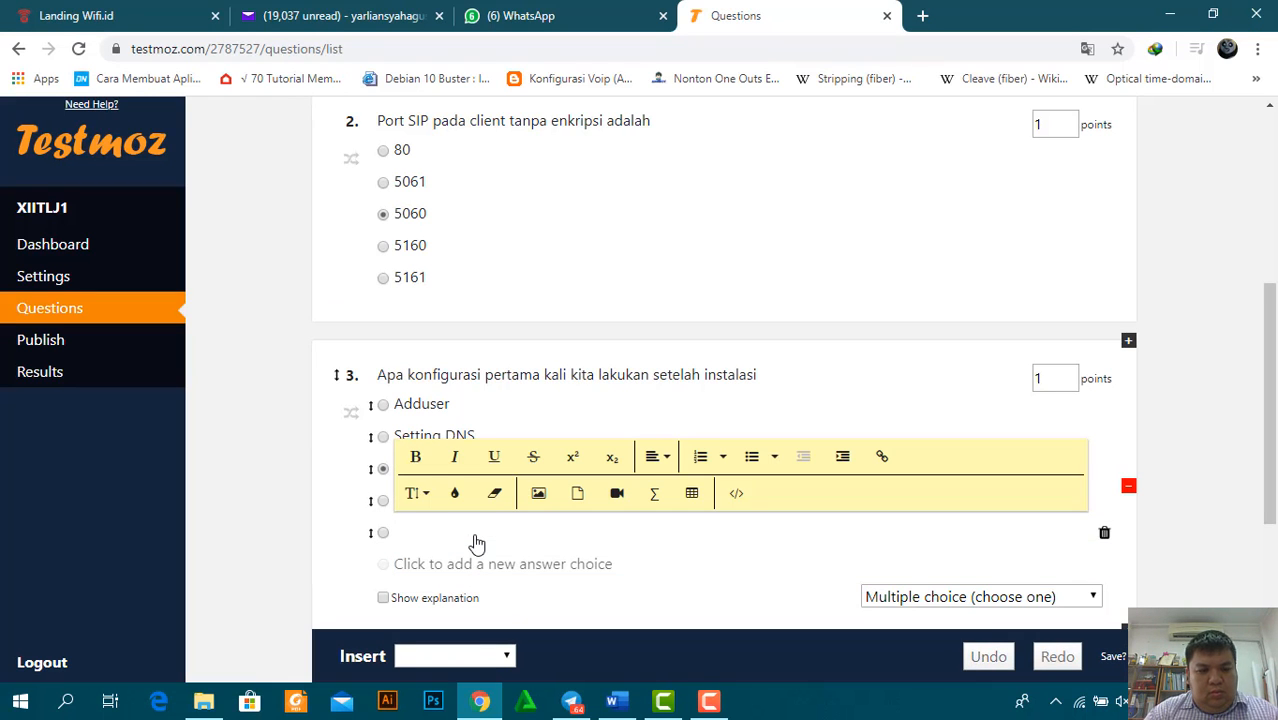
key(ctrl+v)
scroll(508, 532, down, 3)
click(507, 528)
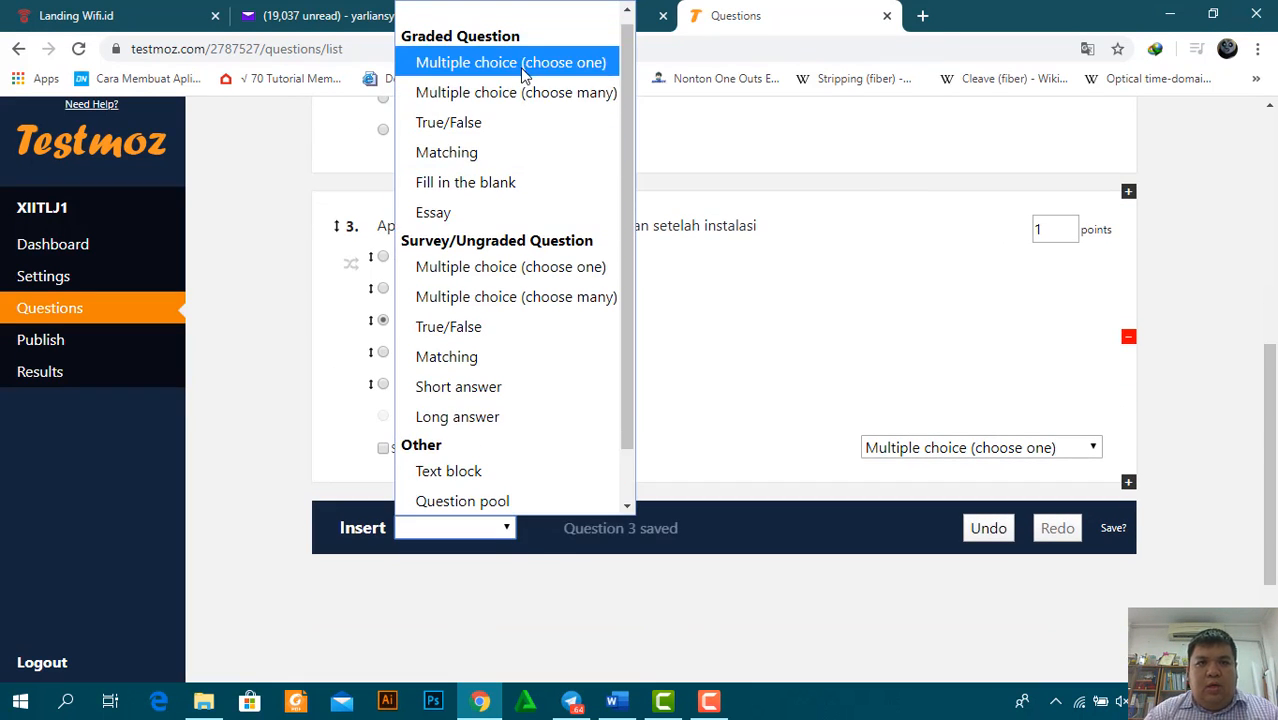
Copy the briker editor question wording from Word into question 4's question text
click(508, 62)
key(alt+Tab)
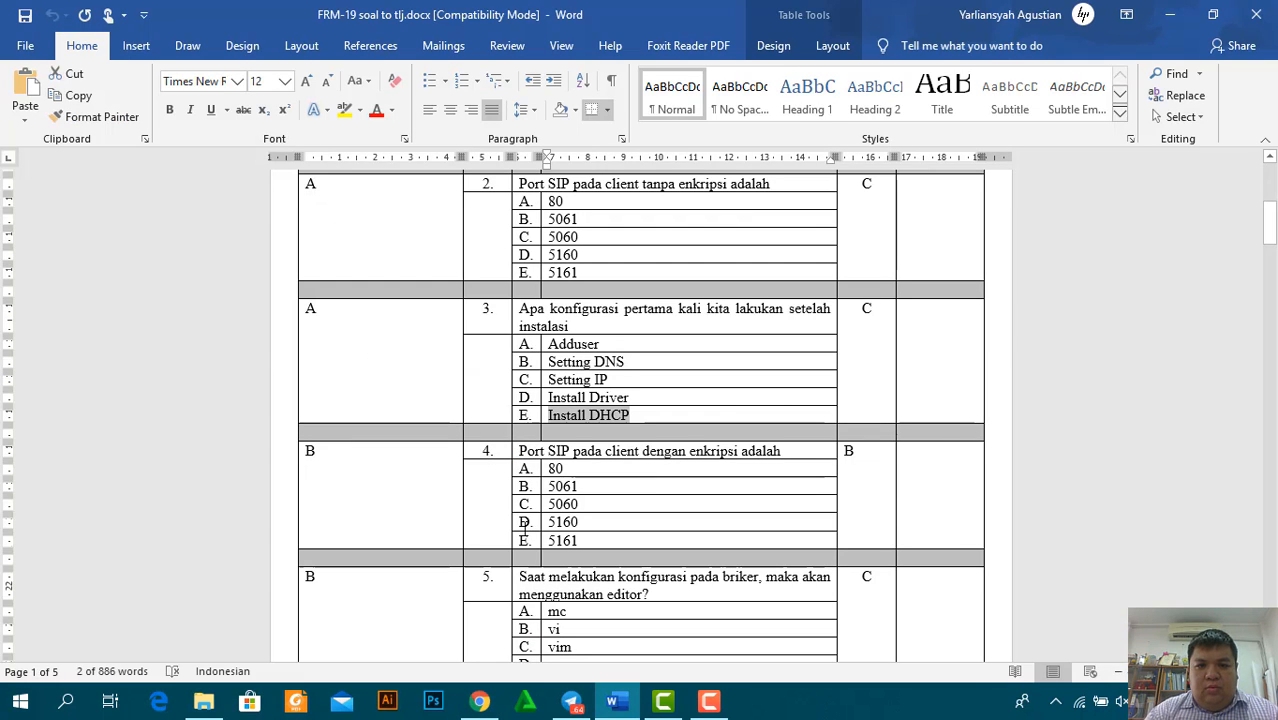
drag(517, 577, 650, 595)
key(ctrl+c)
key(alt+Tab)
click(444, 484)
key(ctrl+v)
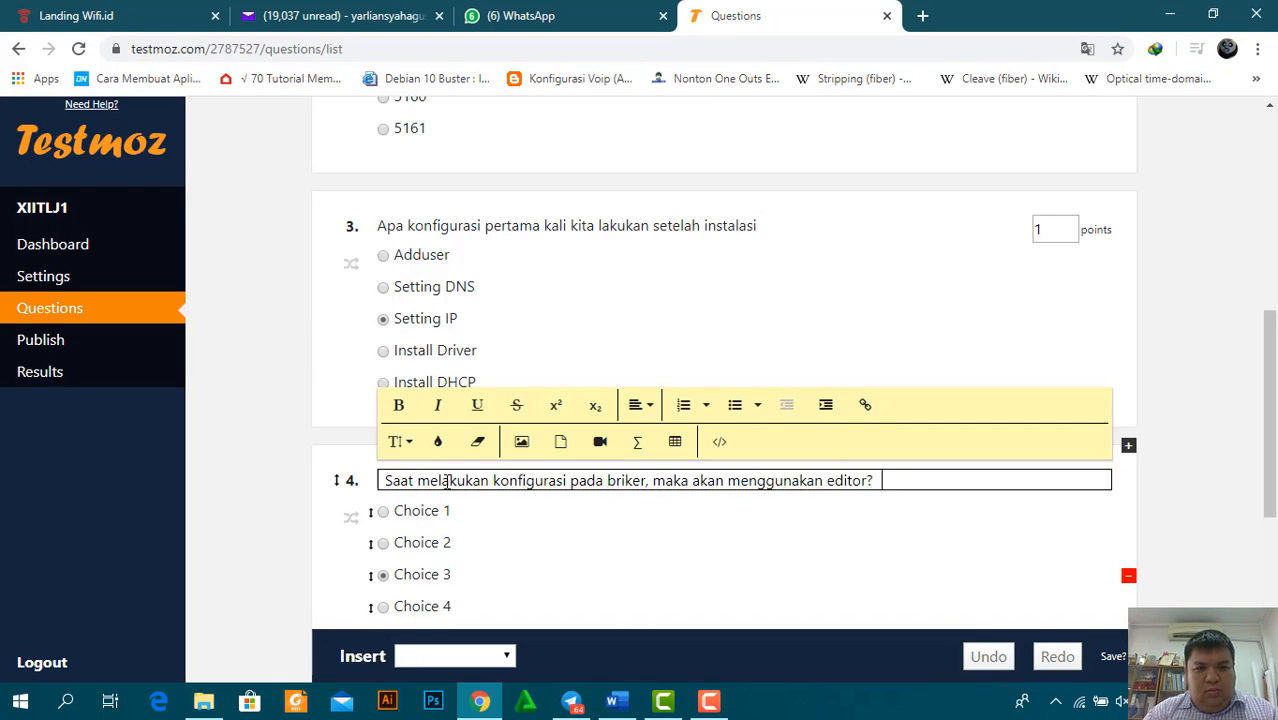
key(ctrl+z)
key(alt+Tab)
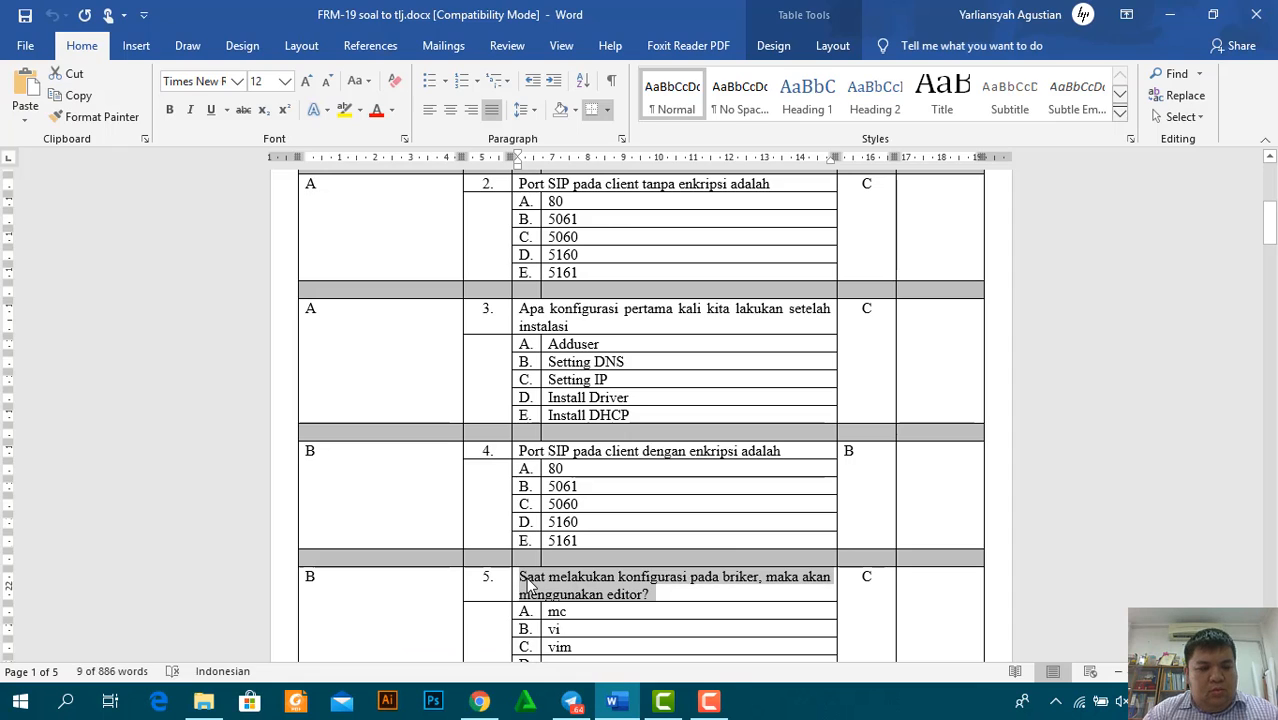
key(alt+Tab)
click(437, 489)
key(ctrl+v)
key(alt+Tab)
scroll(640, 420, down, 8)
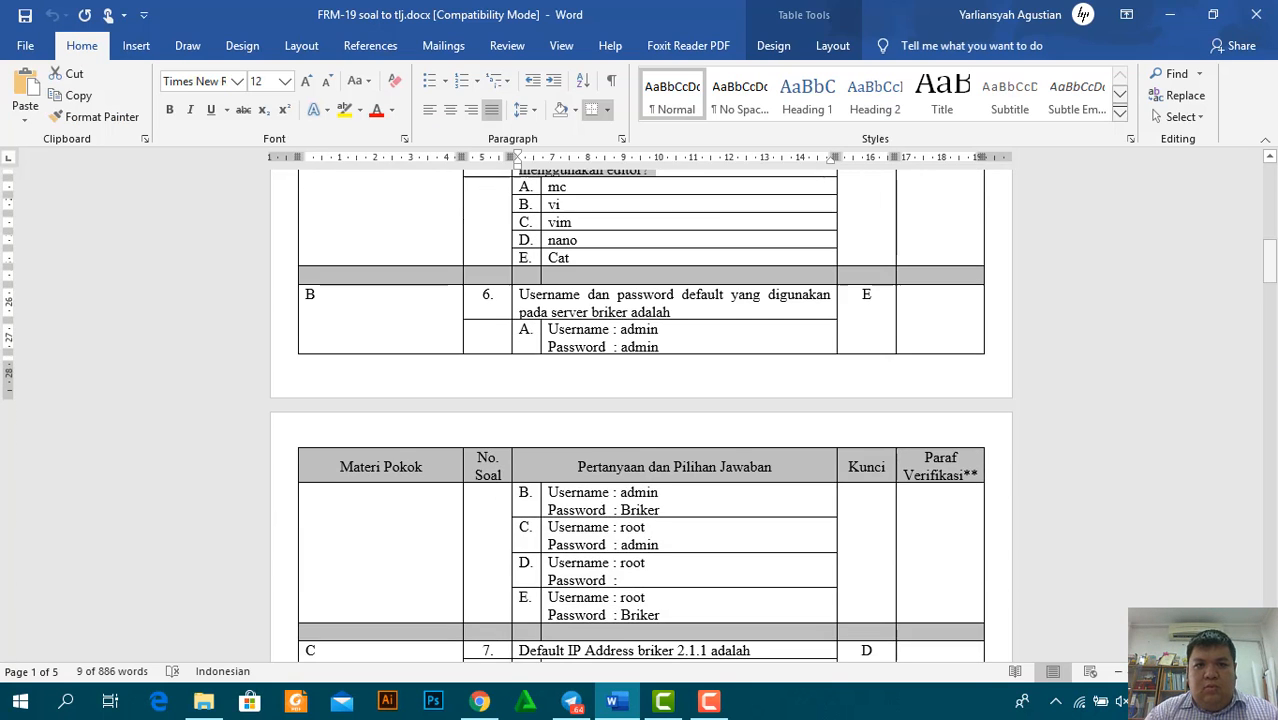
key(alt+Tab)
Fill question 4's answer choices with mc, vi, vim, nano and cat
click(420, 509)
text(mc)
click(440, 541)
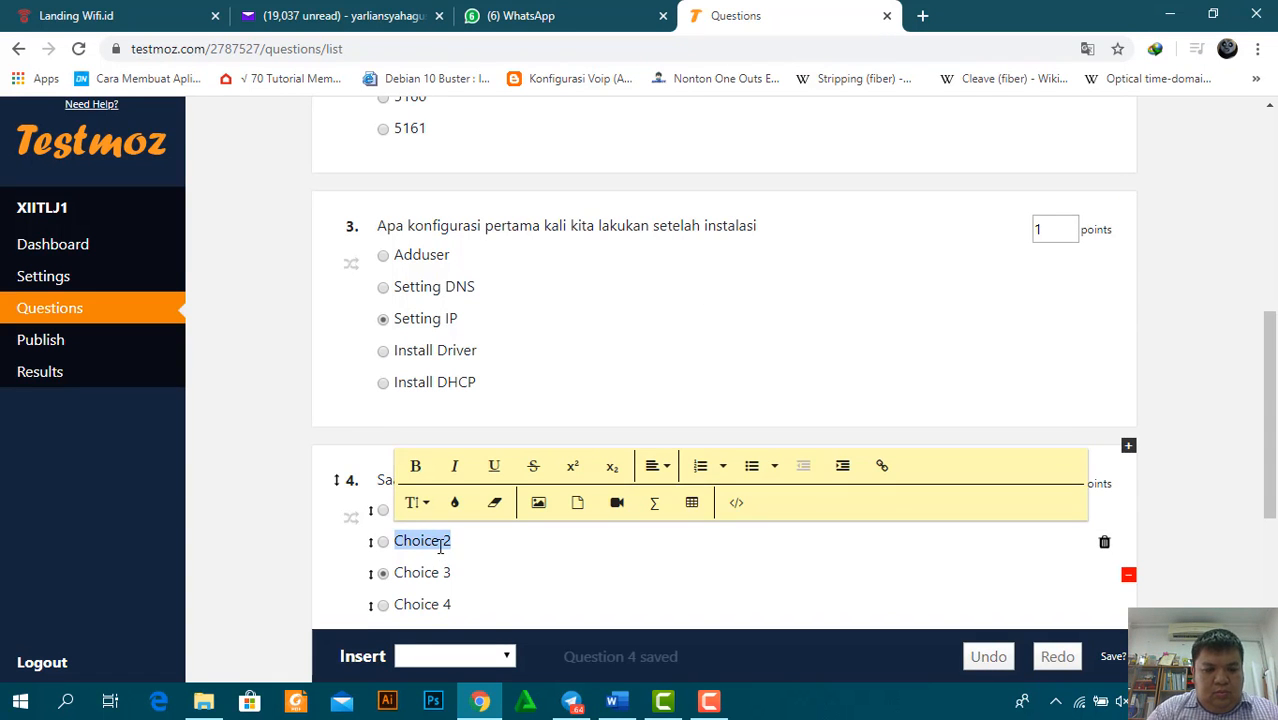
text(vi)
click(437, 570)
key(alt+Tab)
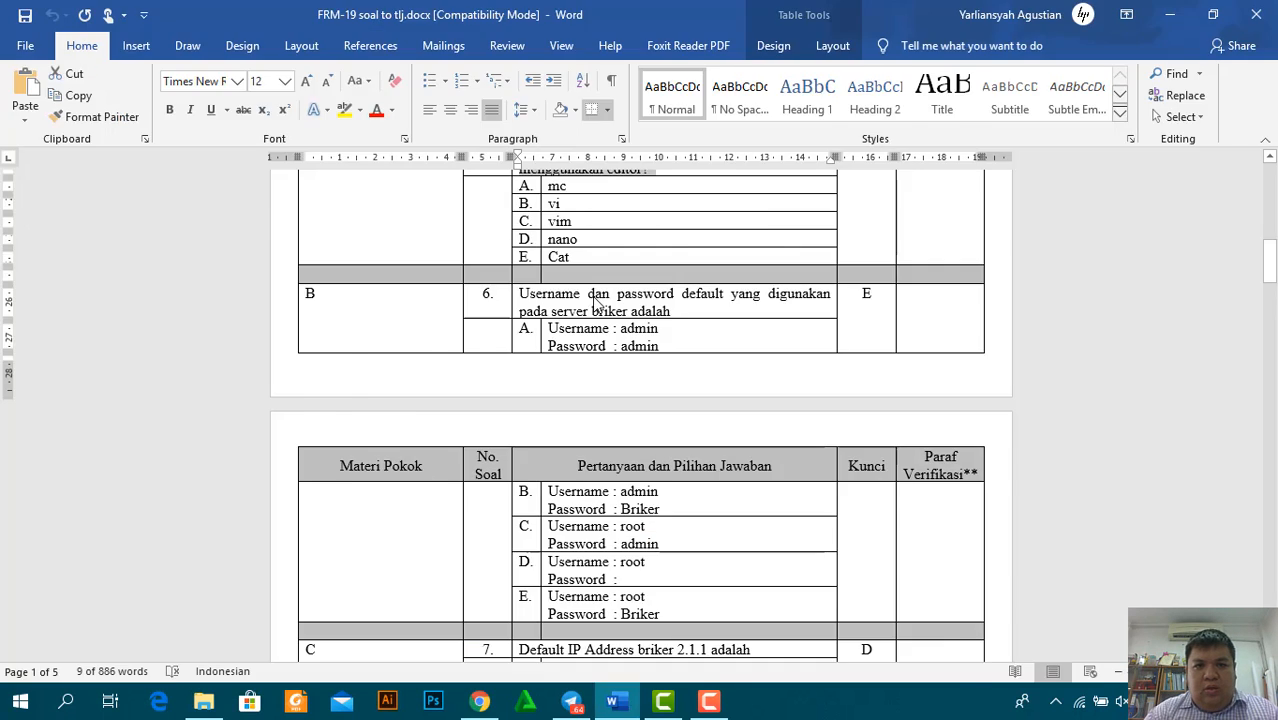
key(alt+Tab)
text(vim)
click(421, 607)
text(nano)
scroll(810, 470, down, 2)
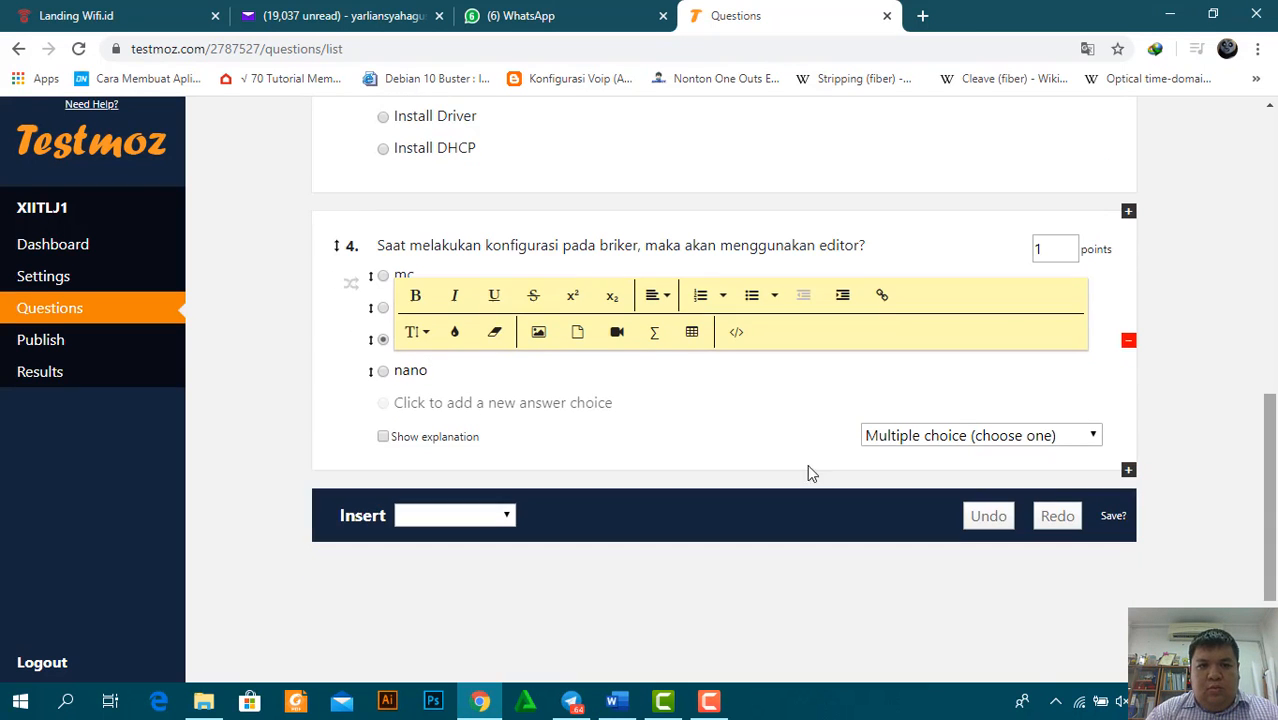
click(487, 403)
text(cat)
Add a Multiple choice (choose one) question 5 and paste Word's question 6 wording into it
click(505, 547)
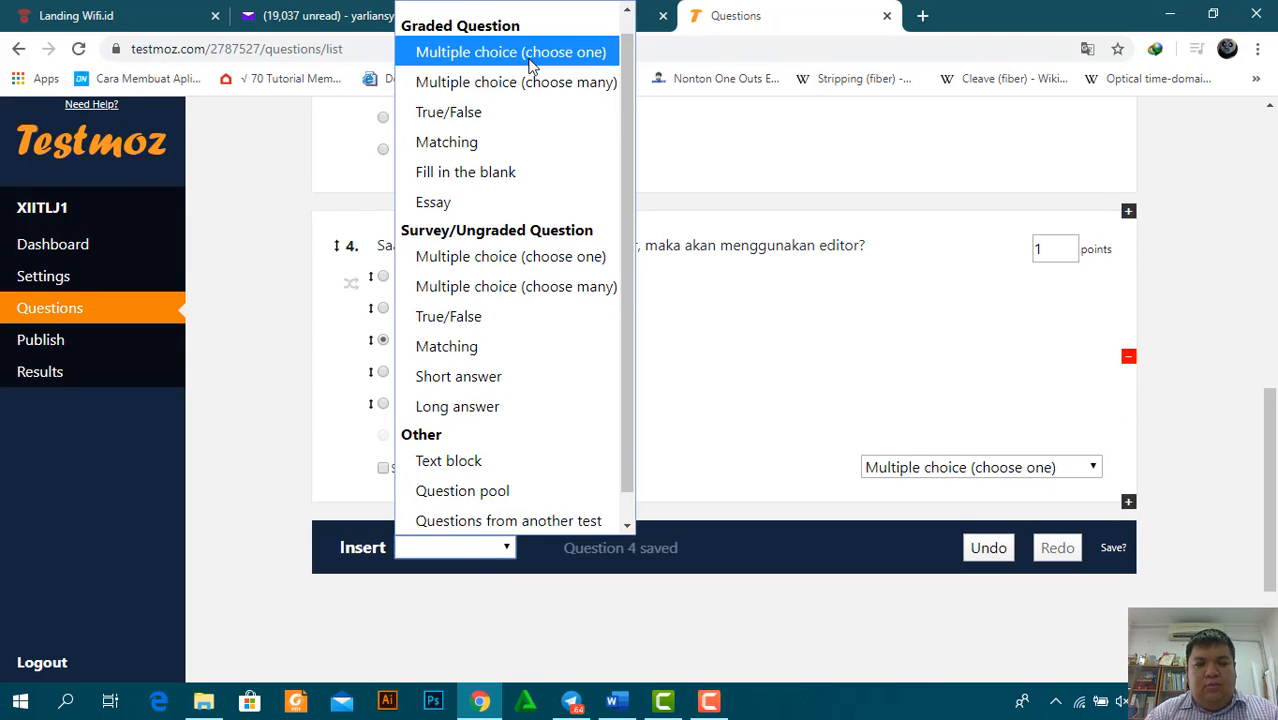
click(510, 52)
key(alt+Tab)
key(alt+Tab)
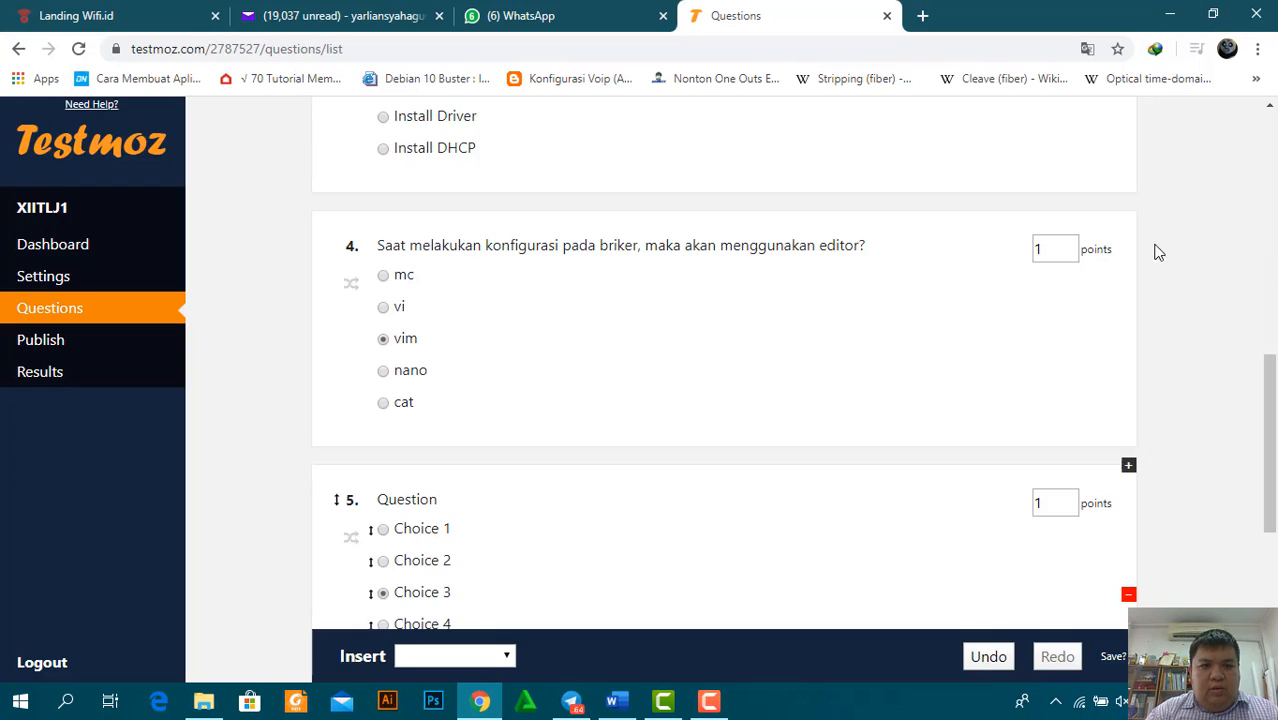
key(alt+Tab)
drag(524, 337, 670, 363)
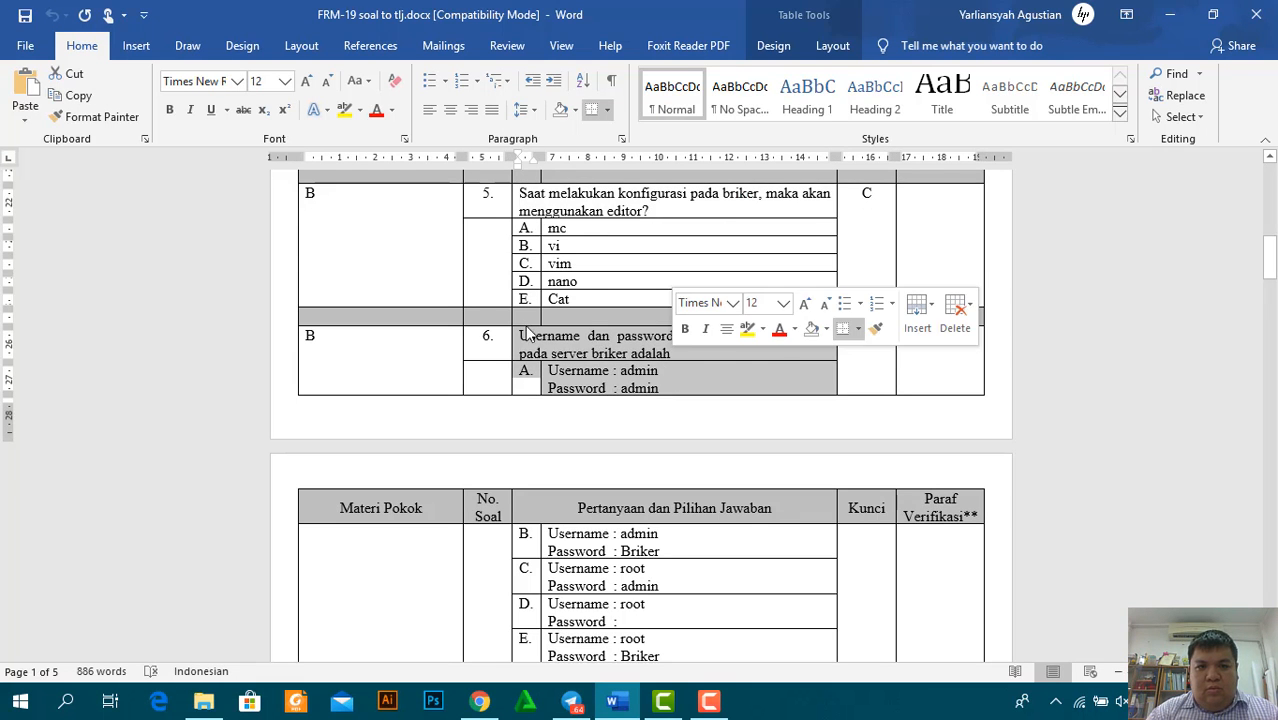
click(527, 335)
drag(524, 337, 669, 353)
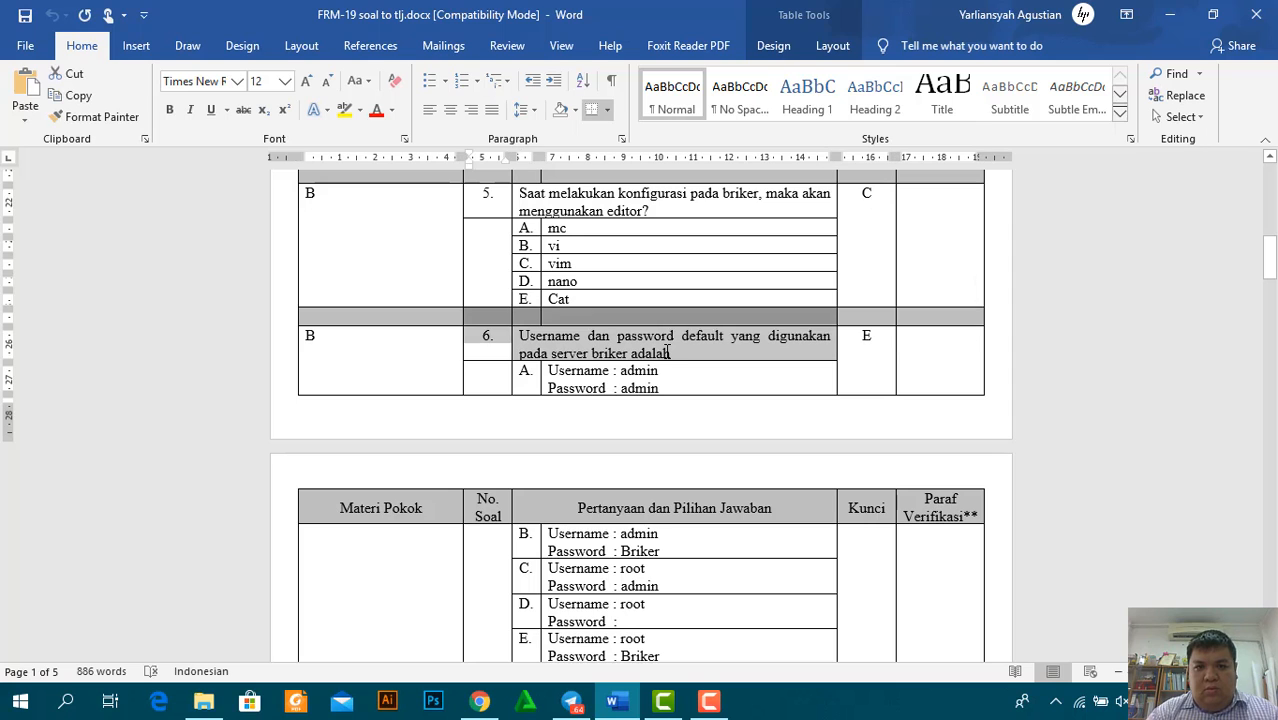
key(shift+Down)
key(shift+Down)
drag(519, 336, 670, 354)
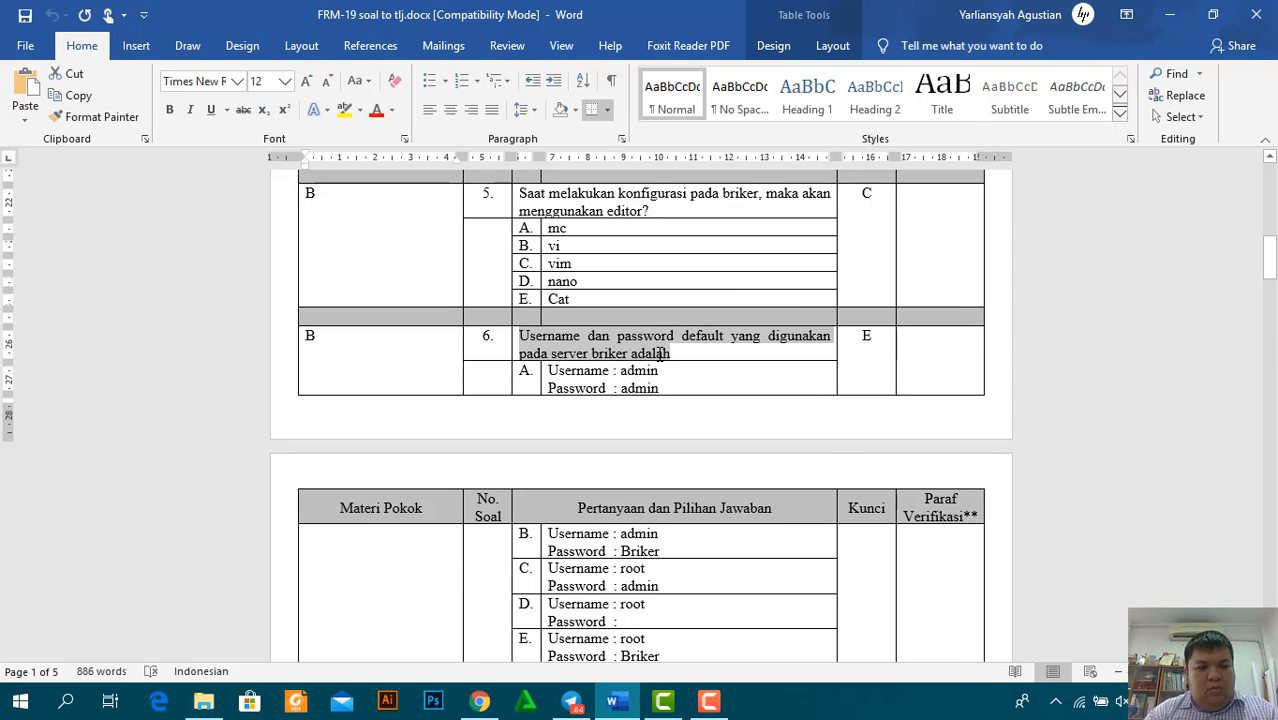
key(ctrl+c)
key(alt+Tab)
click(451, 502)
key(ctrl+v)
Paste answers A and B's username/password pairs from Word into question 5's first two choices
key(alt+Tab)
drag(551, 373, 580, 514)
key(shift+Up)
key(shift+Down)
key(shift+Left)
click(659, 555)
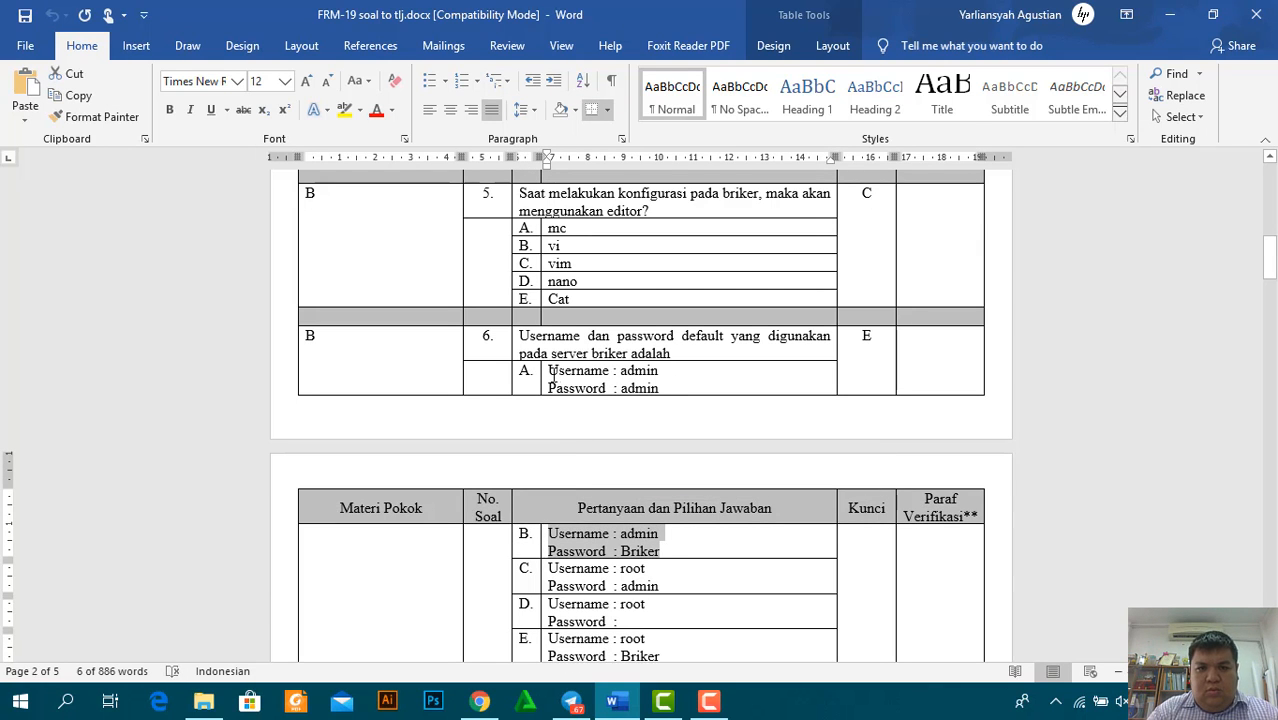
drag(553, 375, 659, 391)
key(ctrl+c)
key(alt+Tab)
key(ctrl+v)
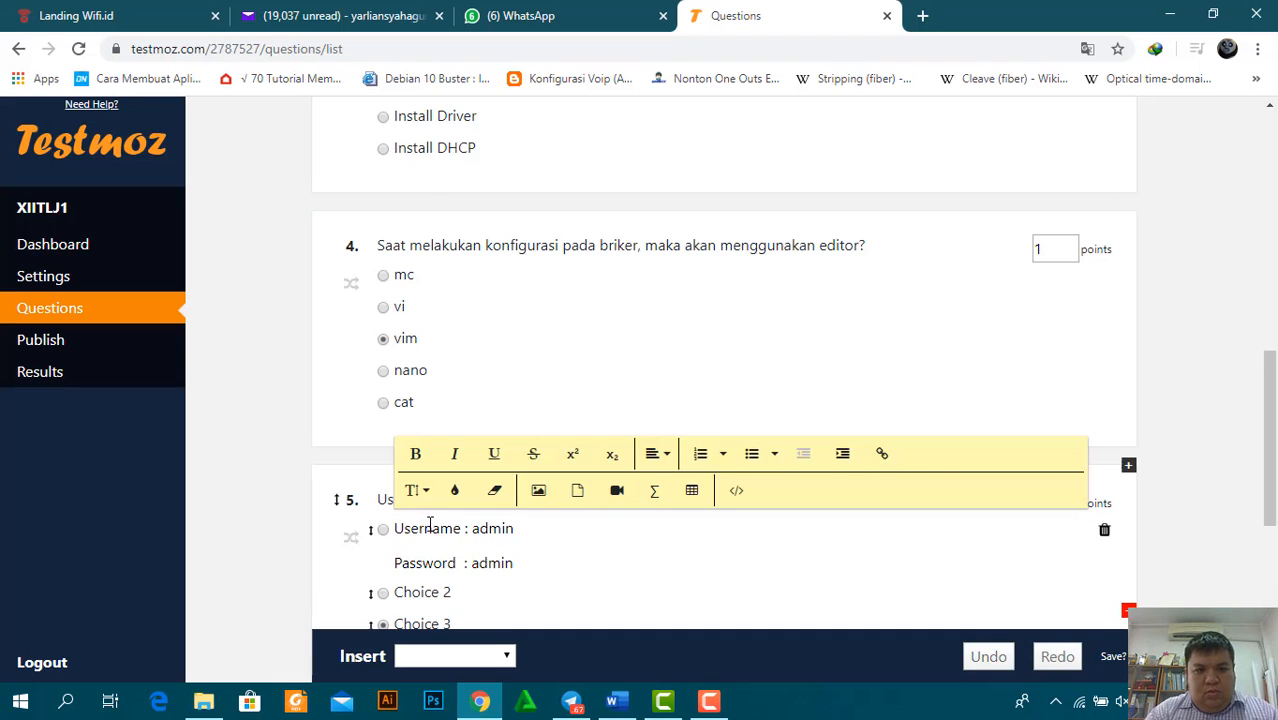
key(alt+Tab)
drag(553, 527, 659, 552)
key(ctrl+c)
key(alt+Tab)
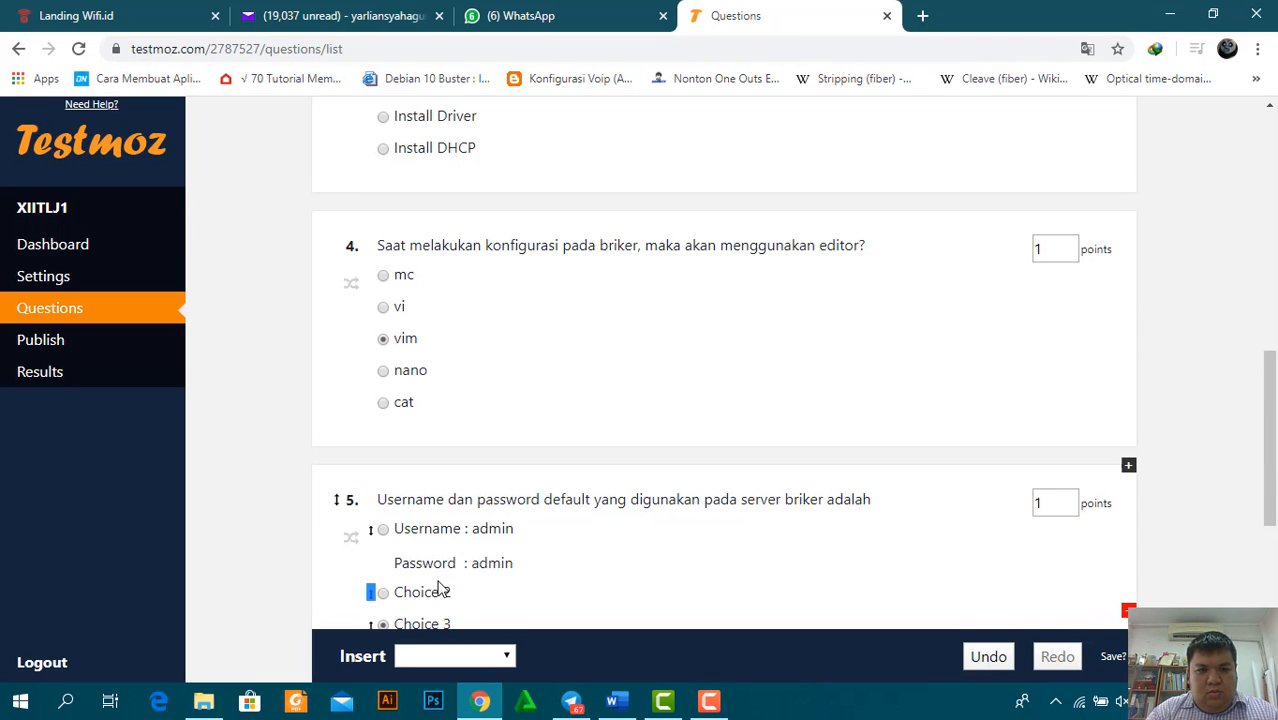
click(440, 590)
key(ctrl+v)
Fill question 5's remaining choices with Word's login answers C, D and E
scroll(664, 382, down, 3)
key(alt+Tab)
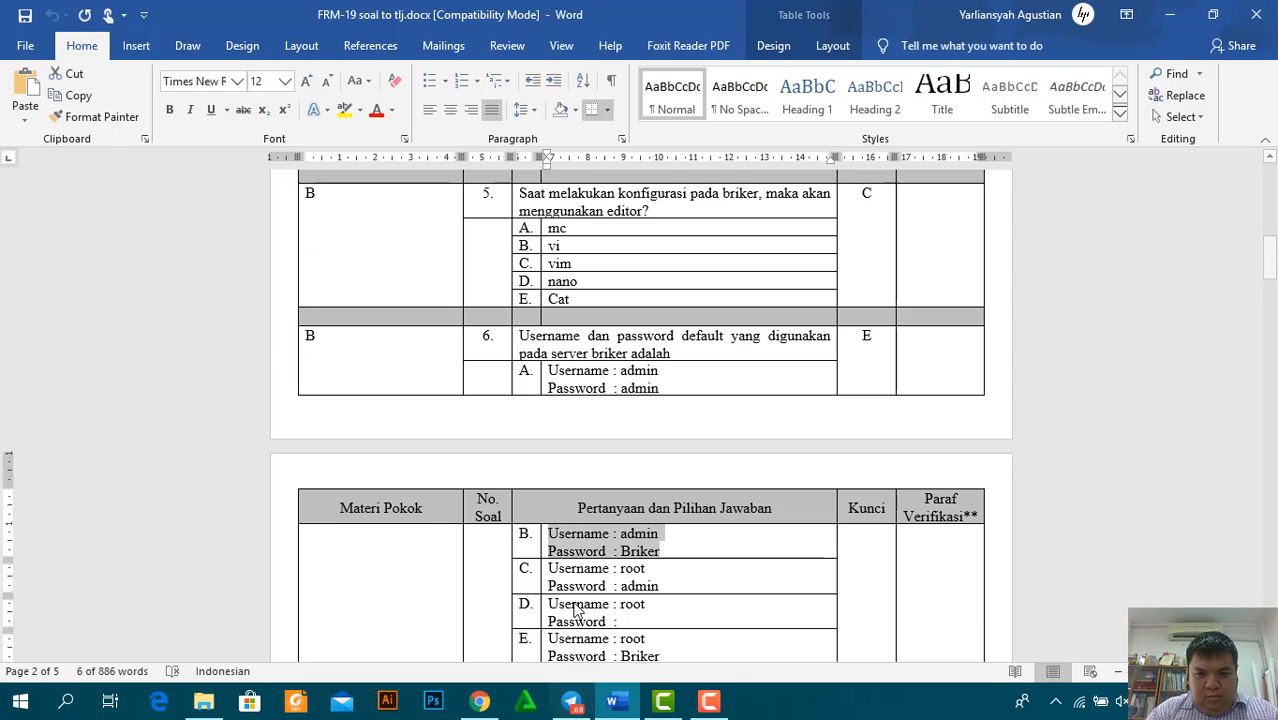
drag(550, 564, 659, 590)
key(ctrl+c)
key(alt+Tab)
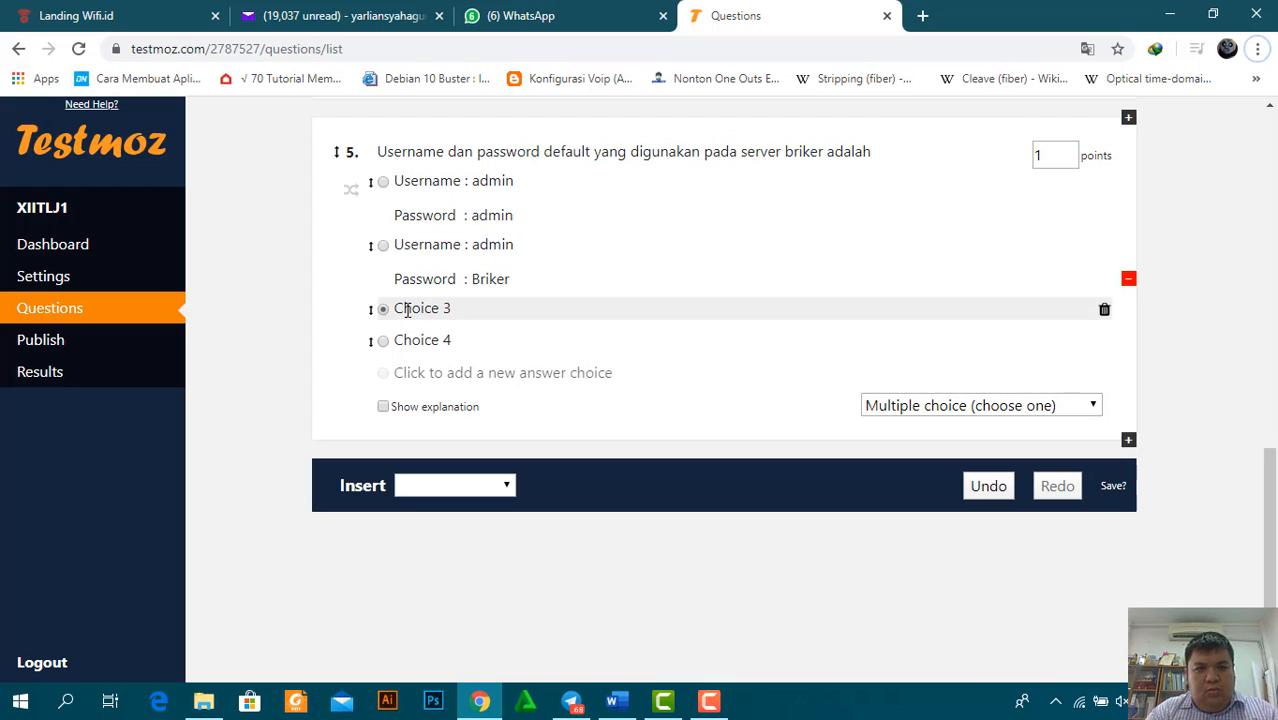
click(408, 310)
key(alt+Tab)
drag(550, 604, 620, 622)
key(ctrl+c)
key(alt+Tab)
click(425, 372)
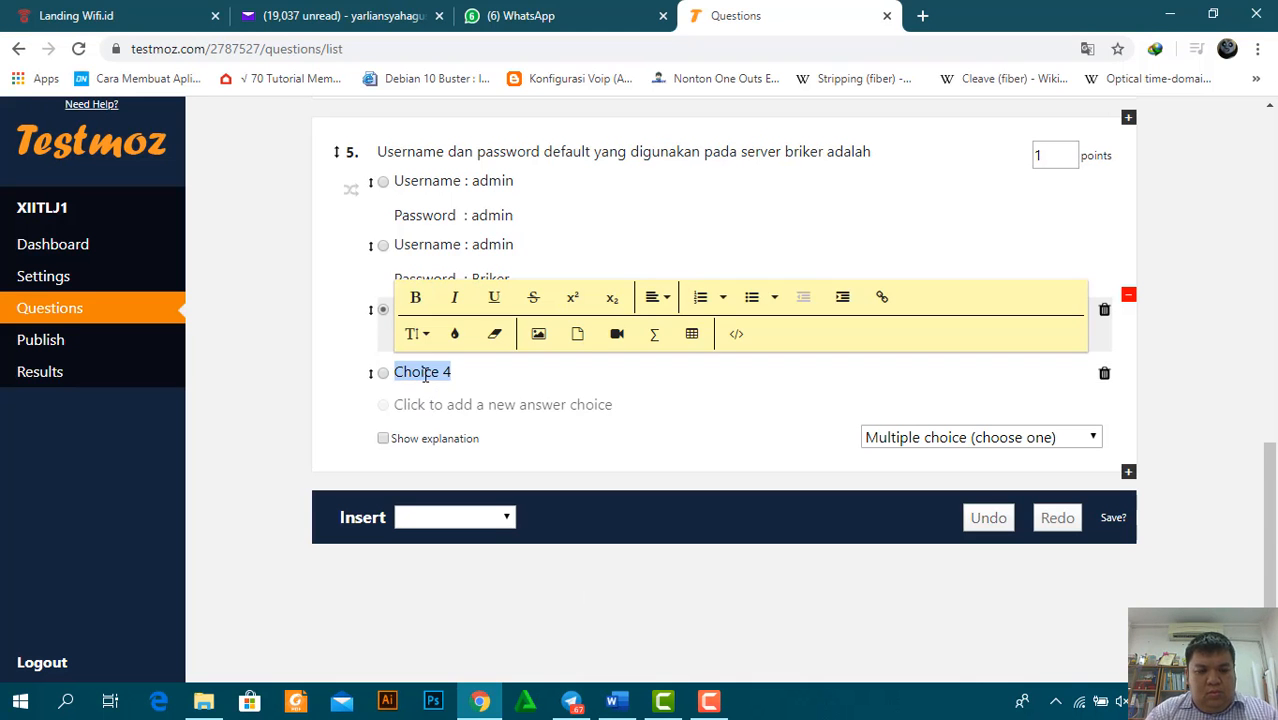
key(alt+Tab)
scroll(648, 548, down, 3)
drag(549, 534, 648, 548)
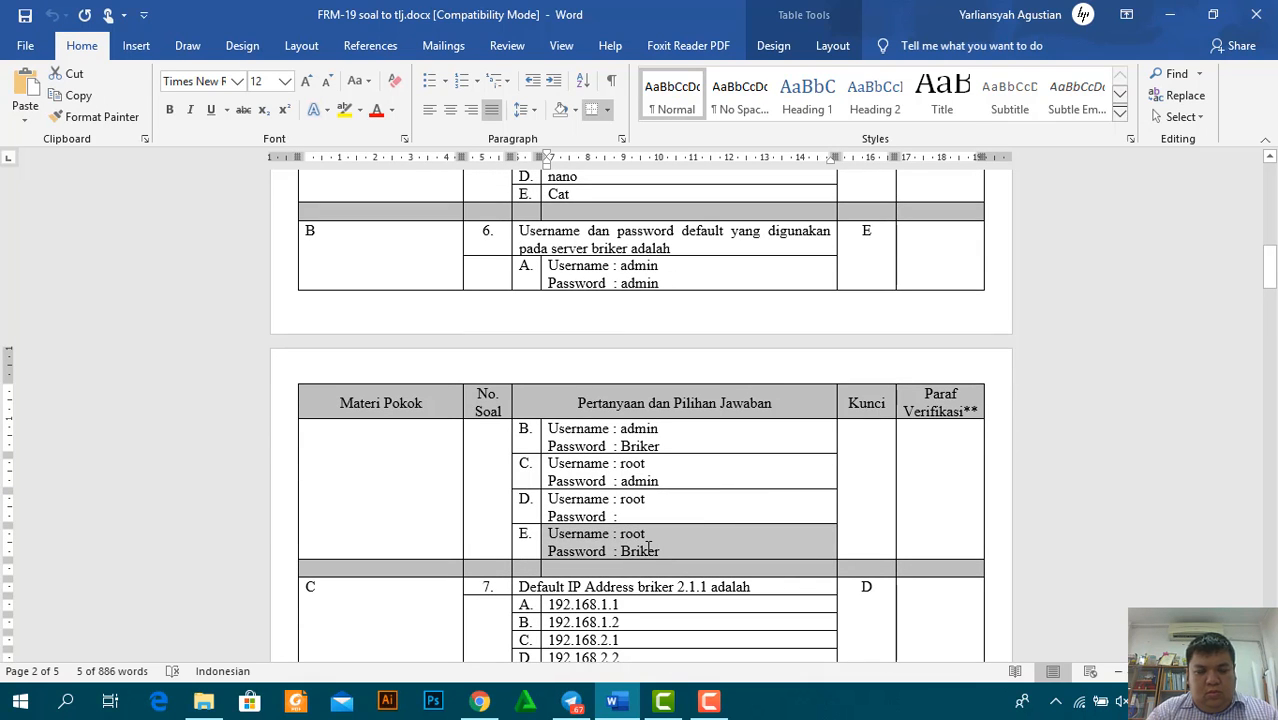
drag(549, 534, 658, 551)
key(ctrl+c)
key(alt+Tab)
click(458, 436)
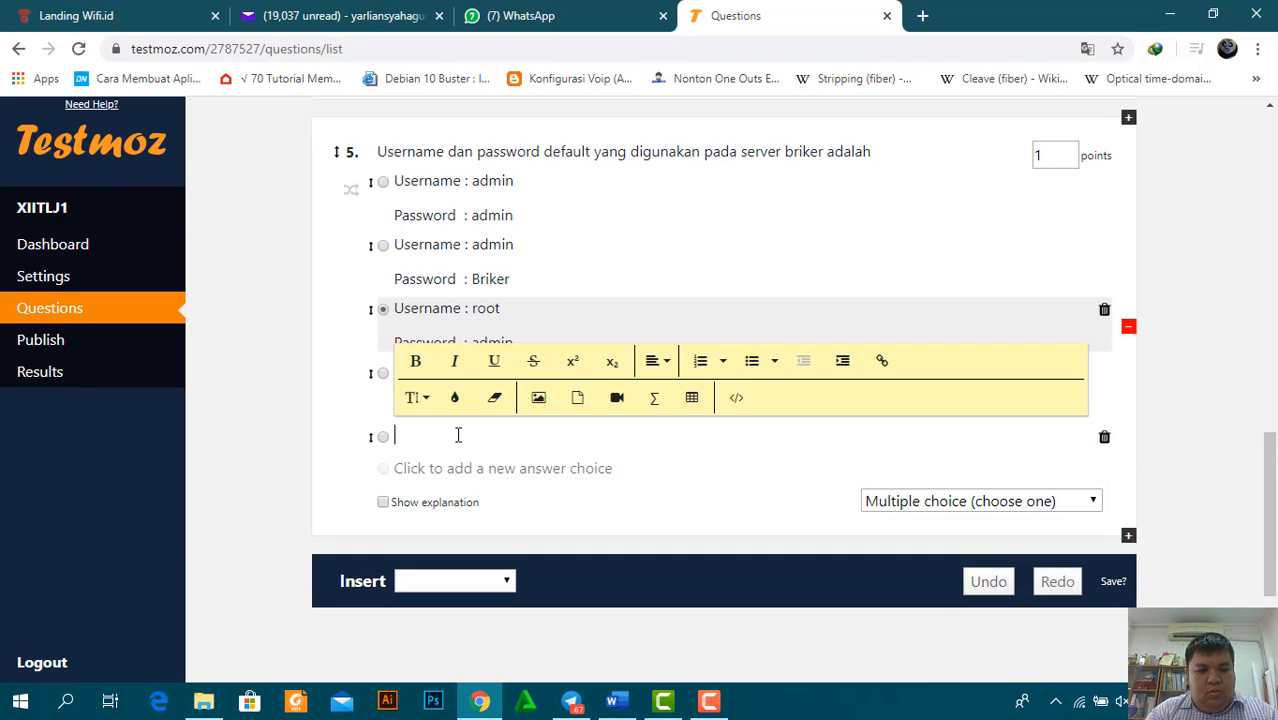
key(ctrl+v)
drag(1270, 470, 1272, 118)
drag(1276, 64, 1275, 565)
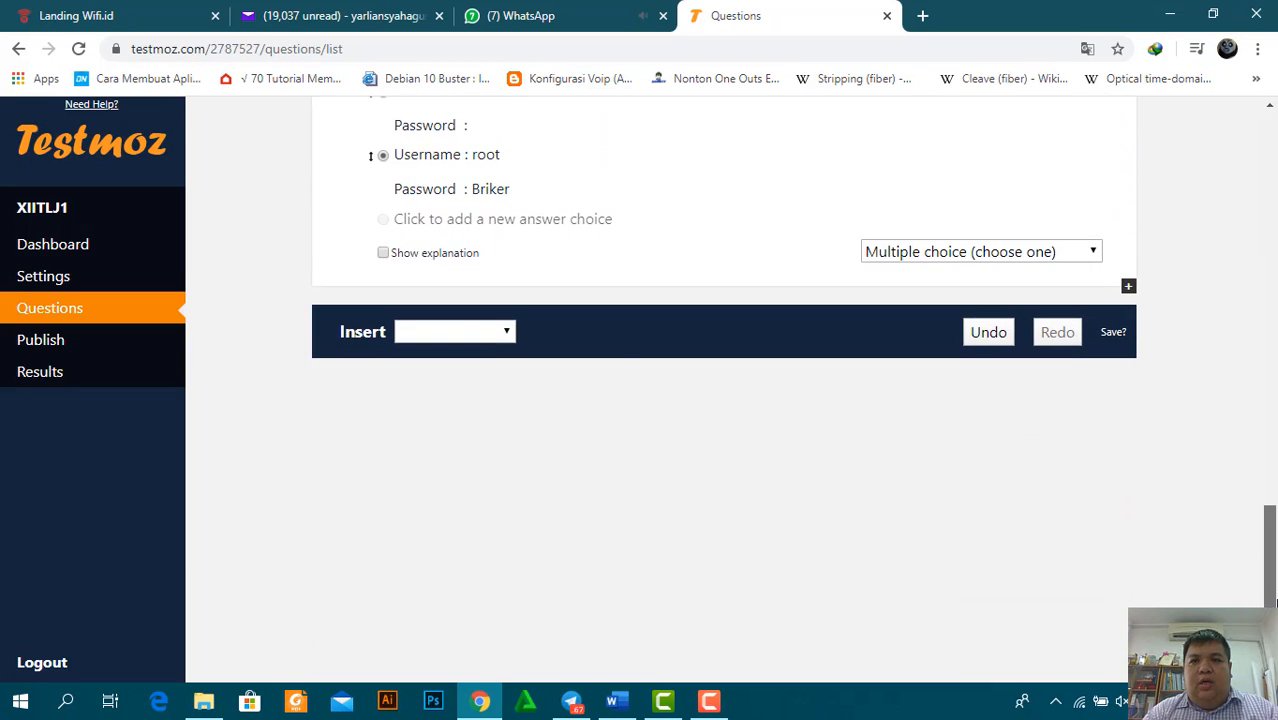
Publish test XIITLJ1 from its Publish page to get the link and passcode
click(87, 342)
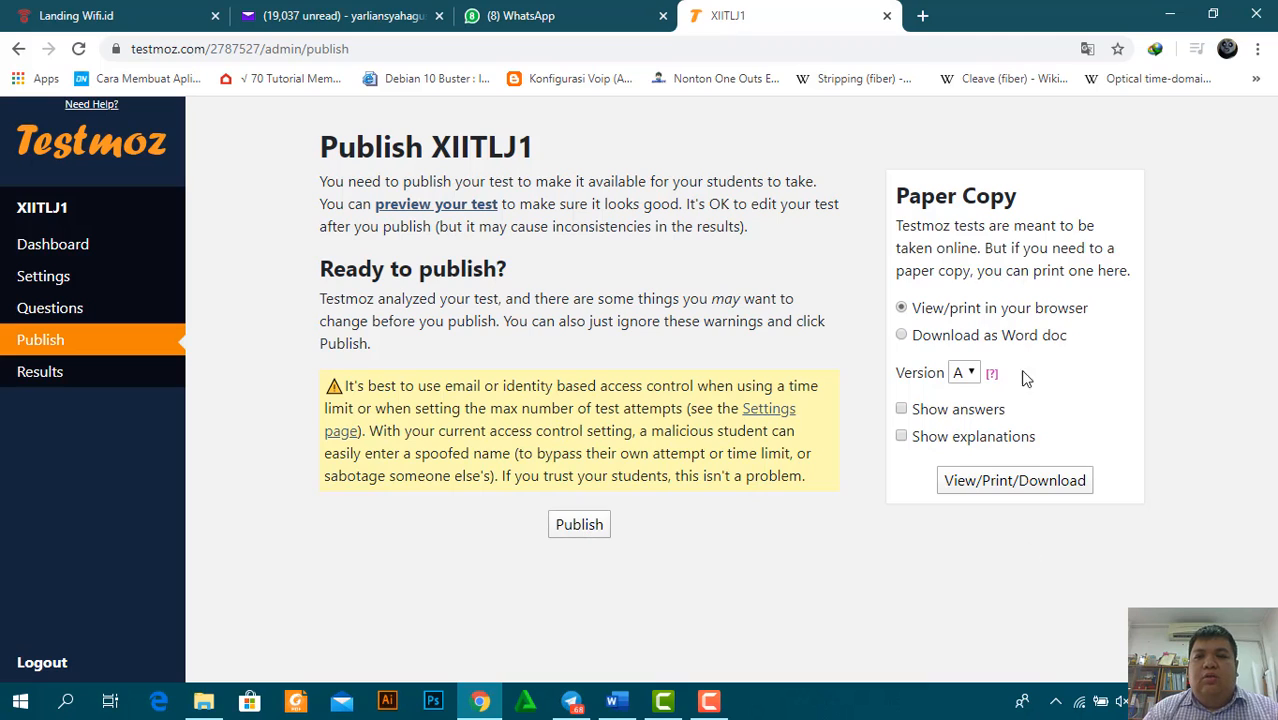
click(577, 525)
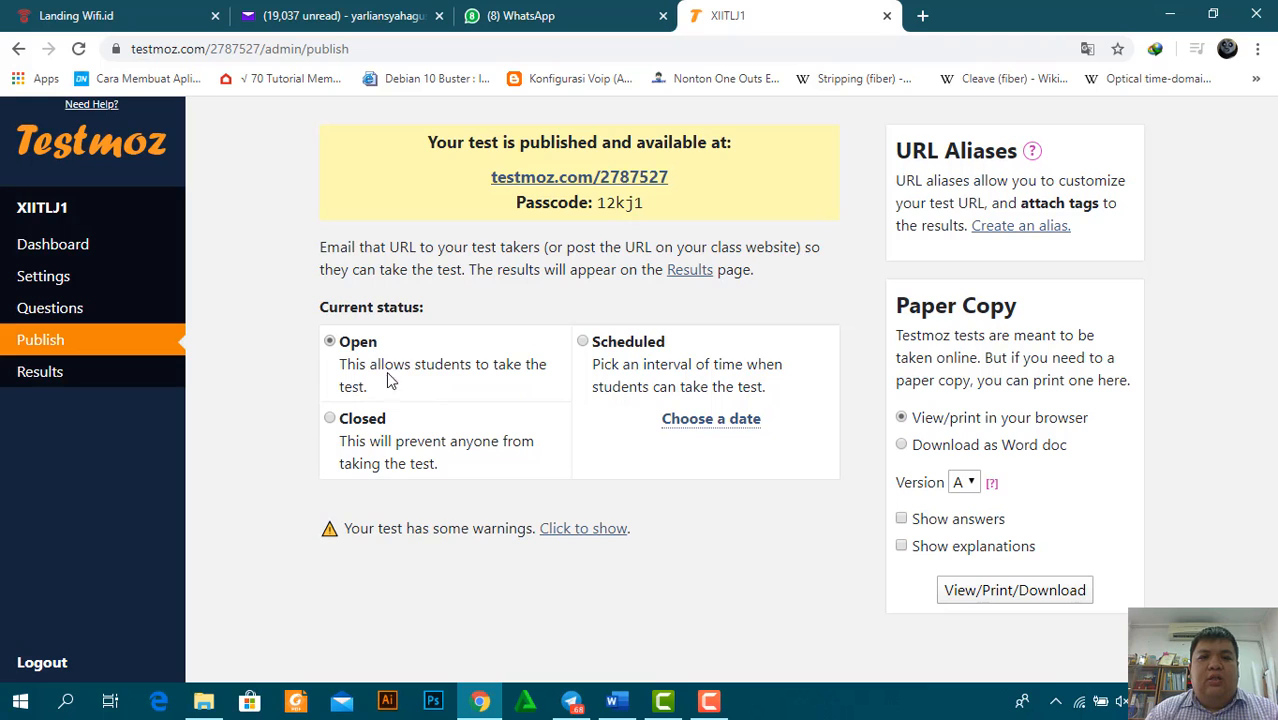
Try Scheduled, Closed and Choose a date, dismiss the paid-feature popups, then select the link and passcode
click(584, 342)
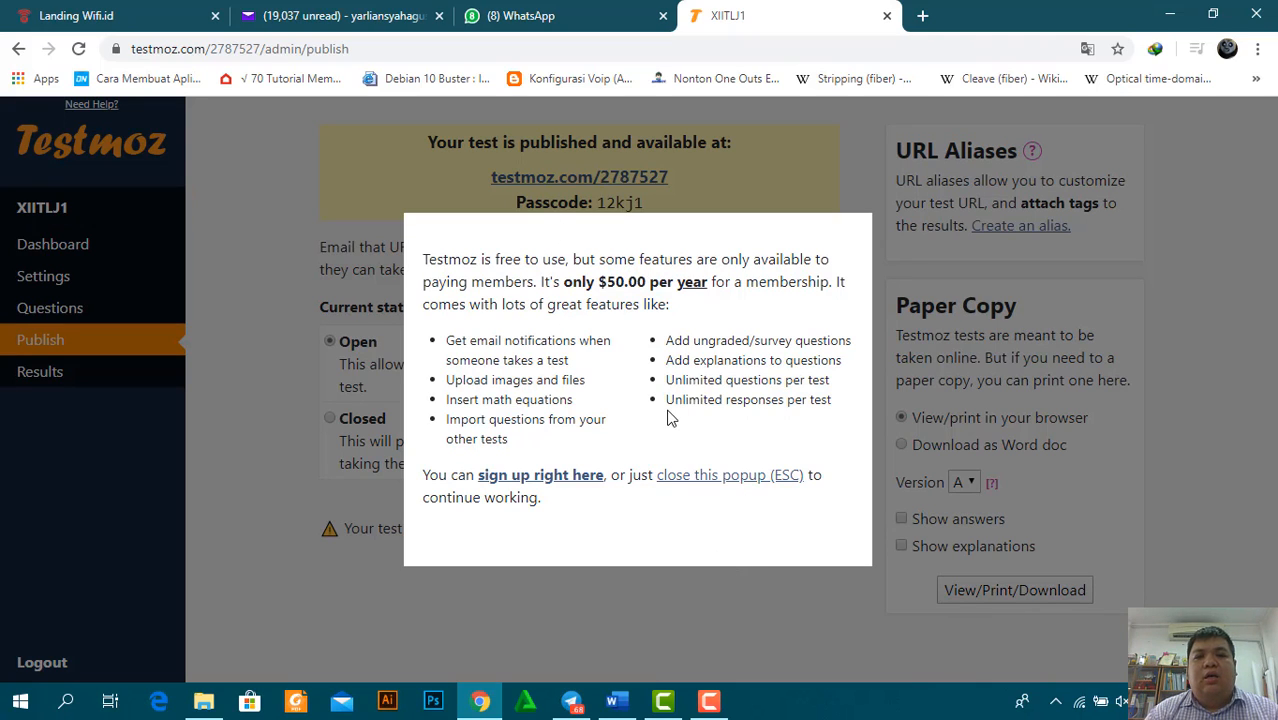
key(Escape)
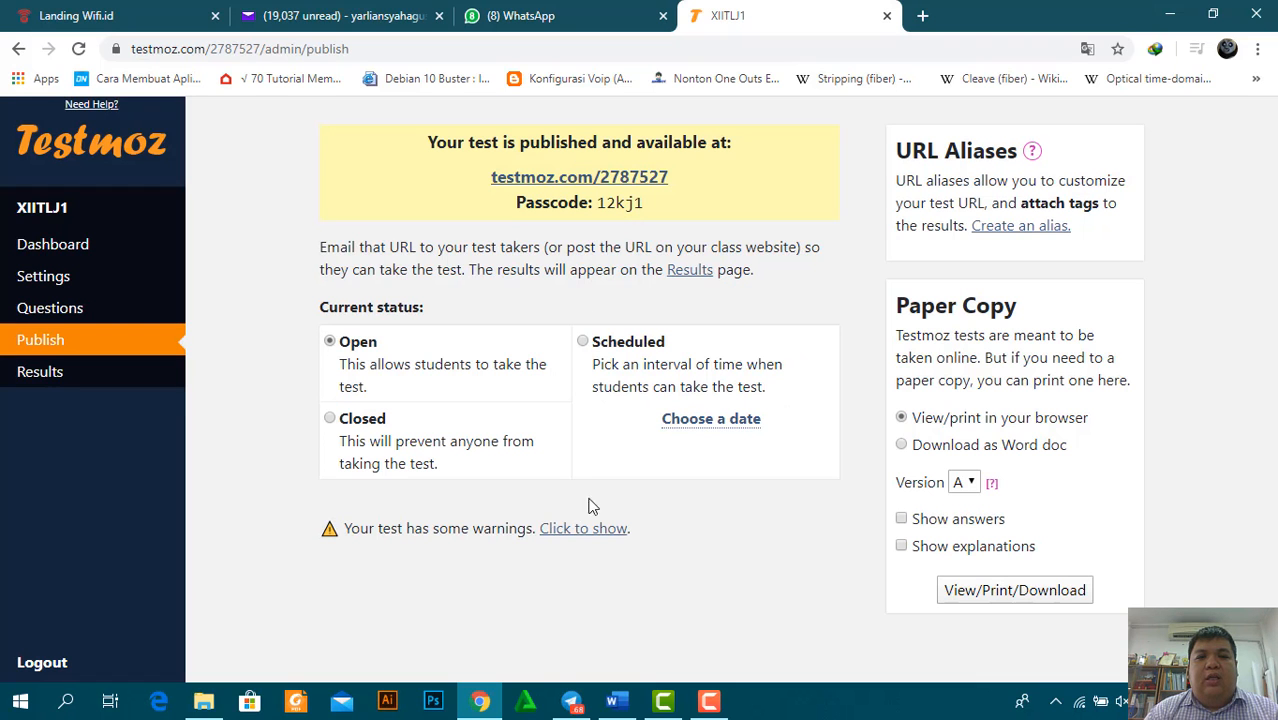
click(329, 418)
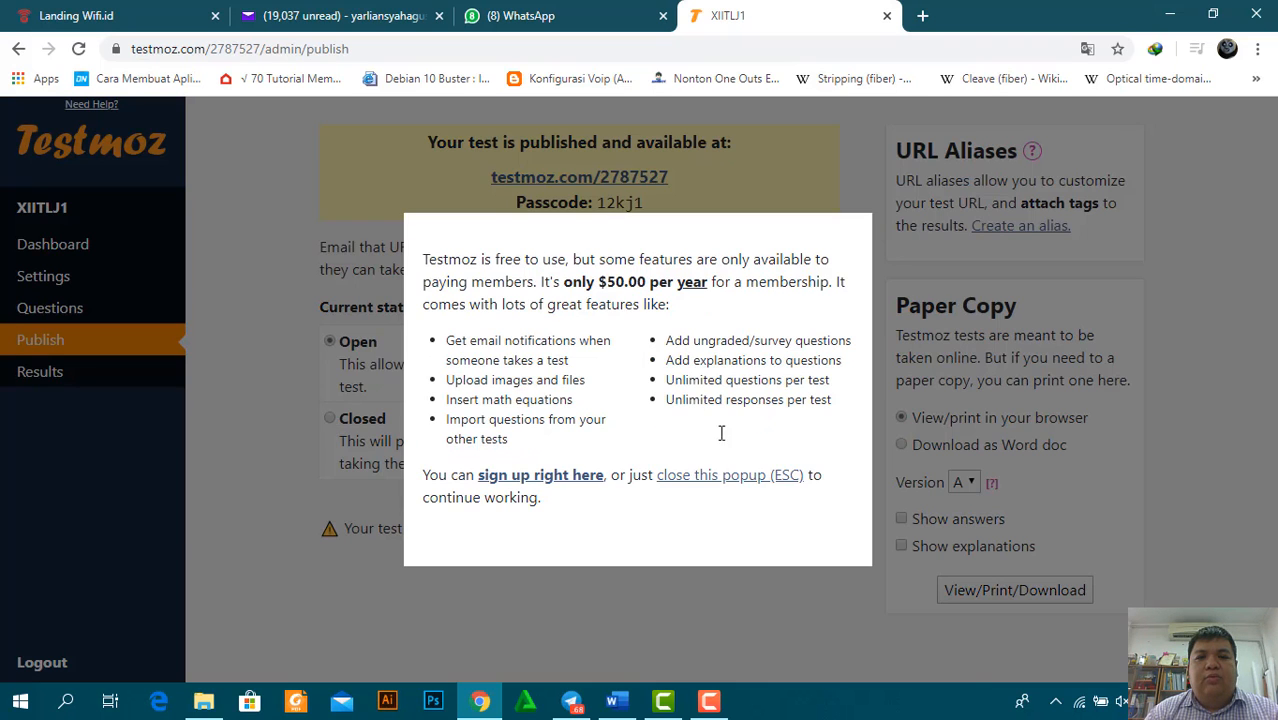
click(705, 477)
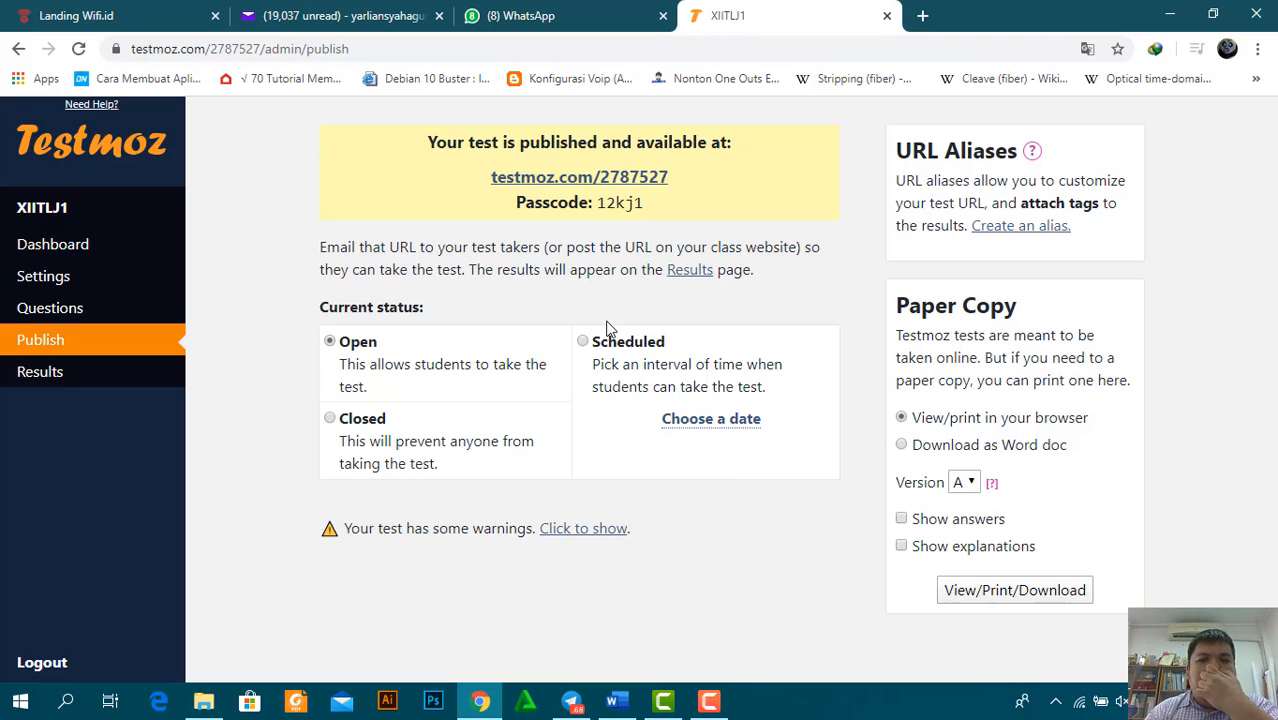
click(717, 423)
click(705, 593)
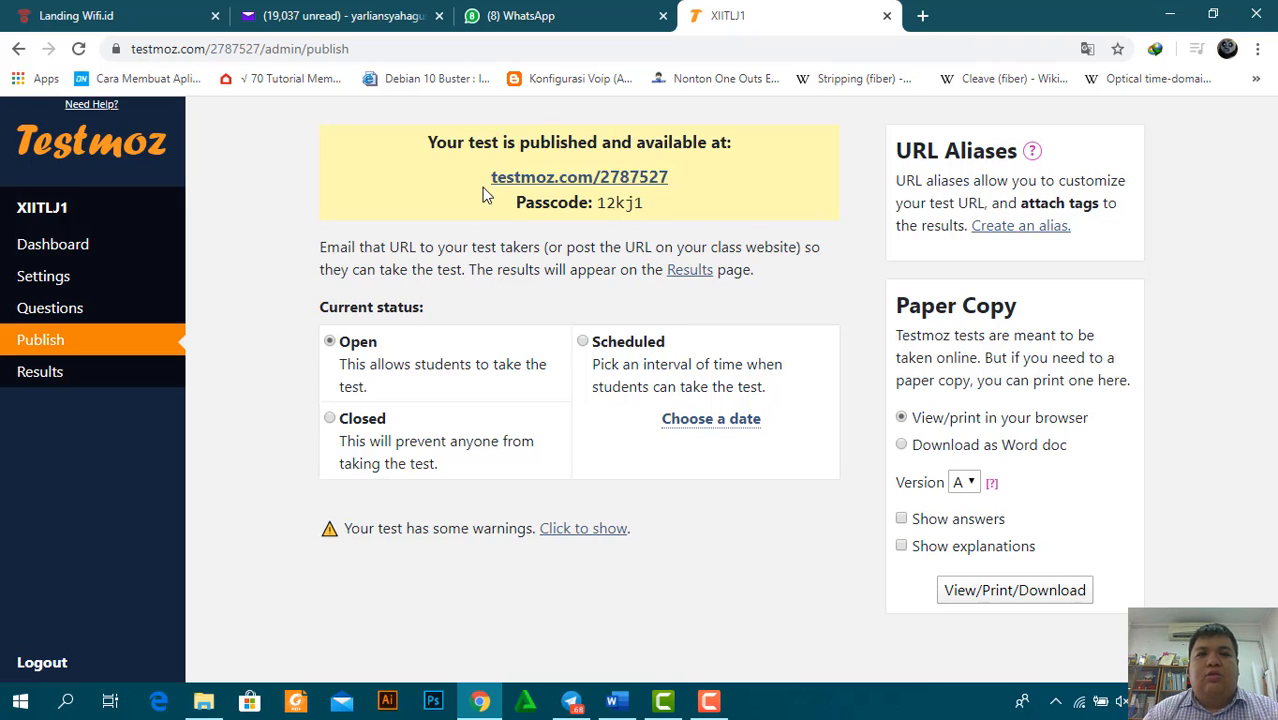
drag(491, 177, 673, 205)
key(ctrl+c)
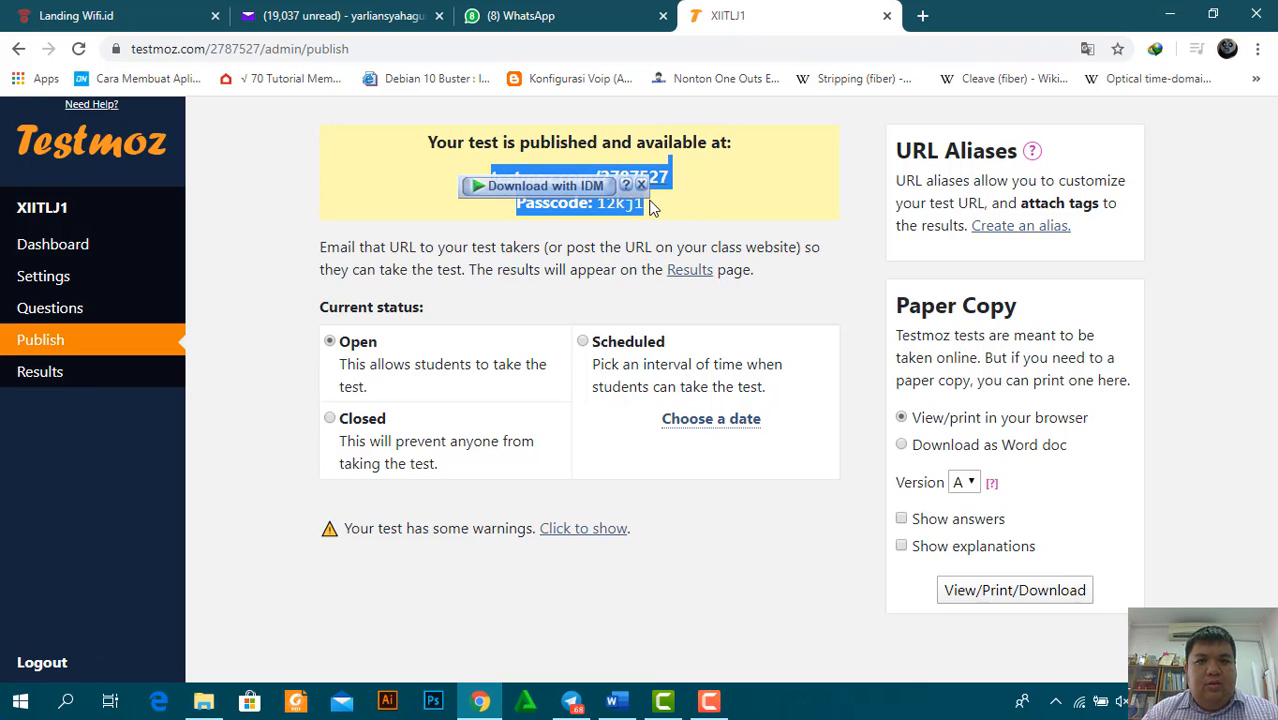
Paste the test link and passcode into Notepad, then open the testmoz.com/2787527 student link
click(66, 702)
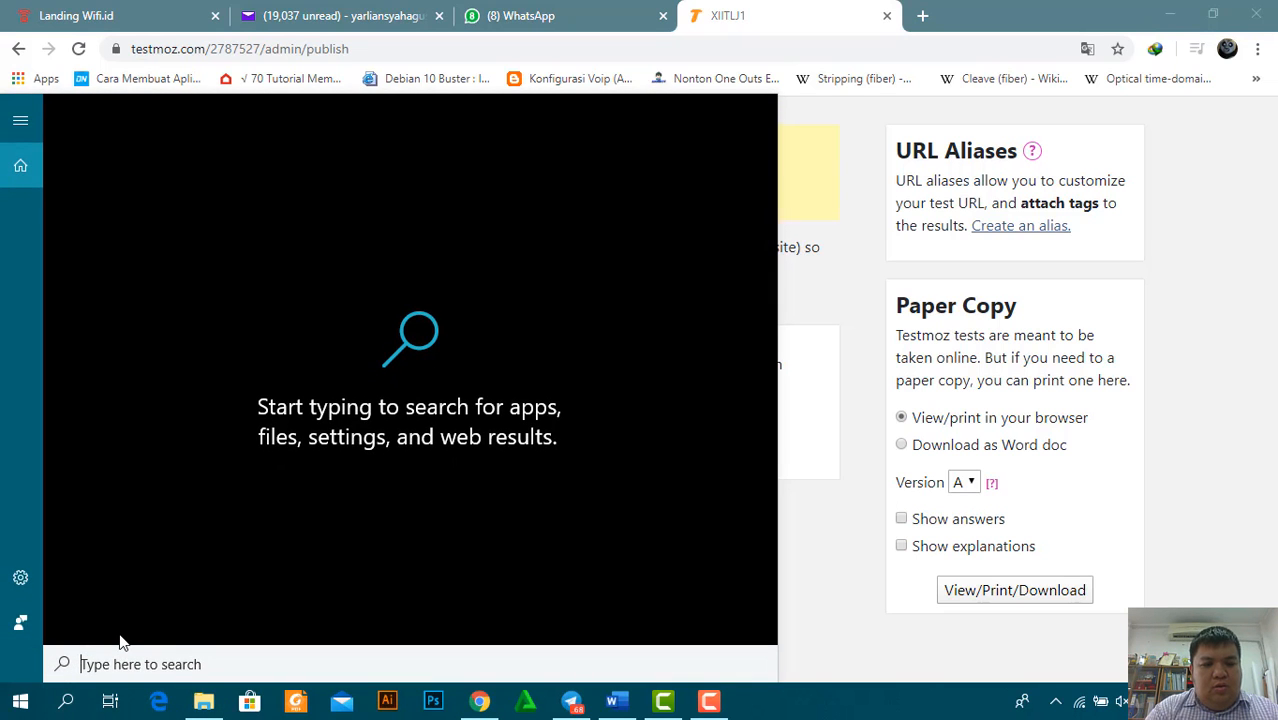
text(notepa)
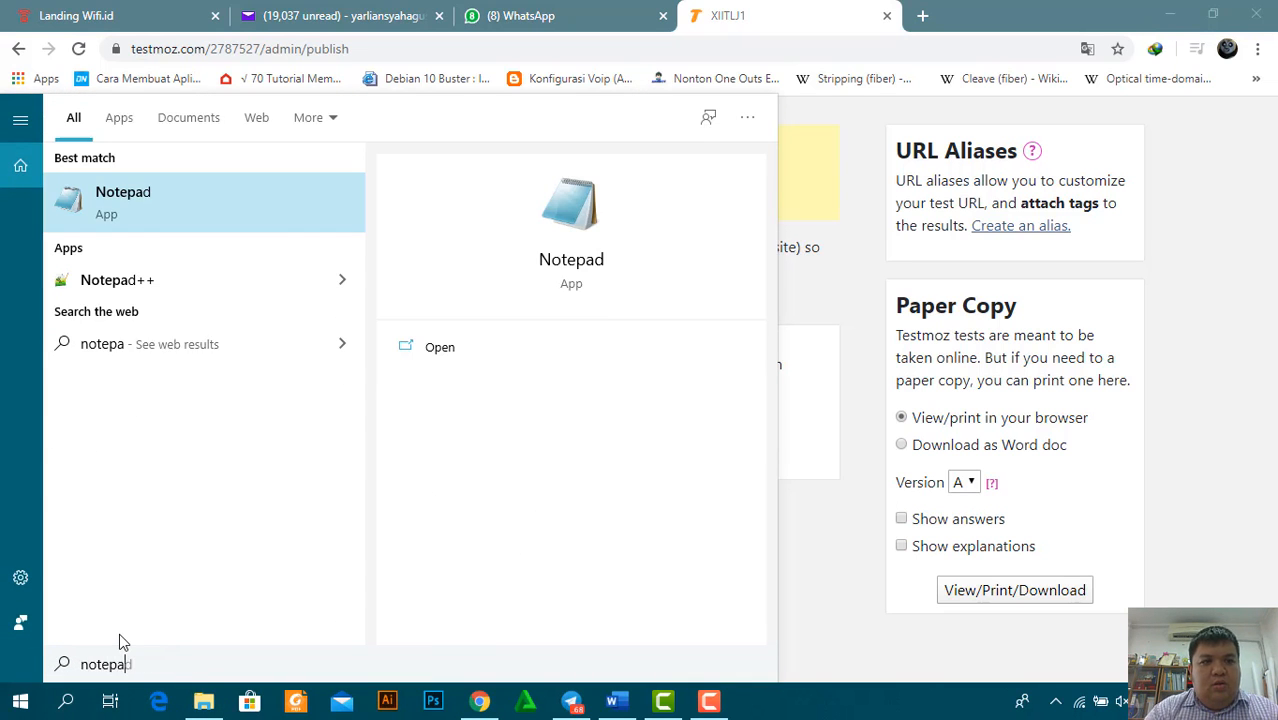
text(d)
click(193, 199)
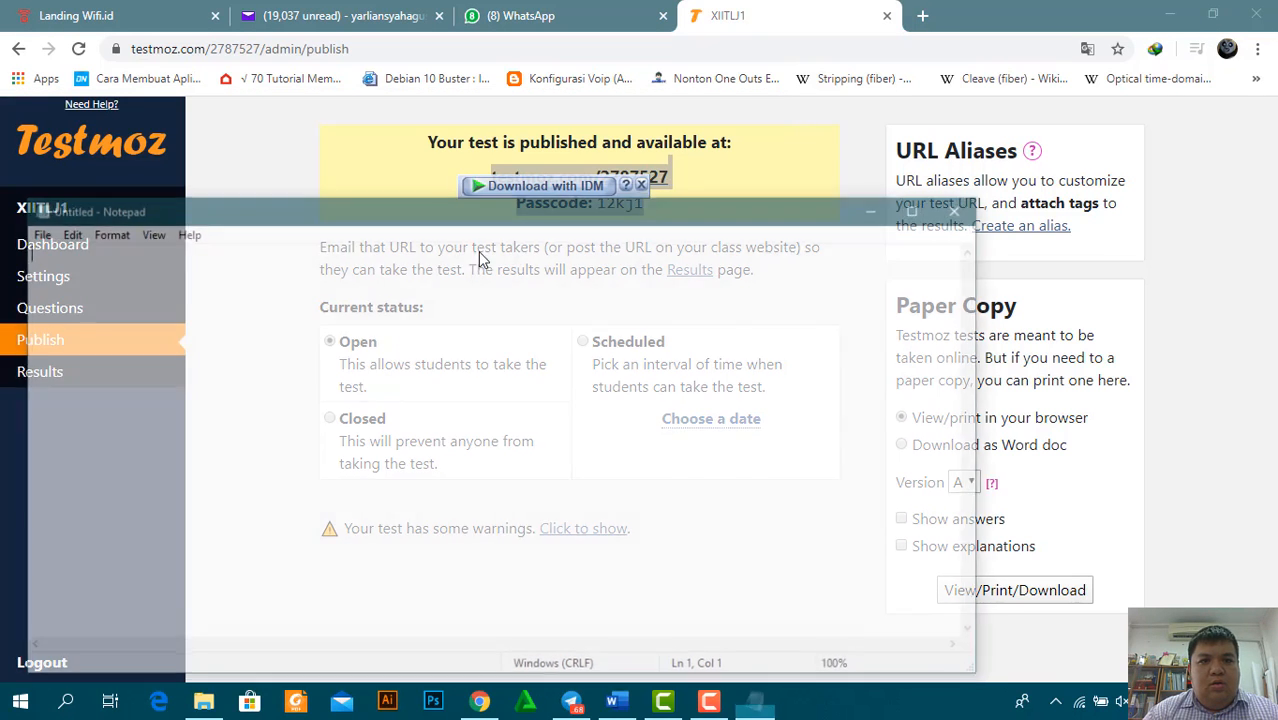
key(ctrl+v)
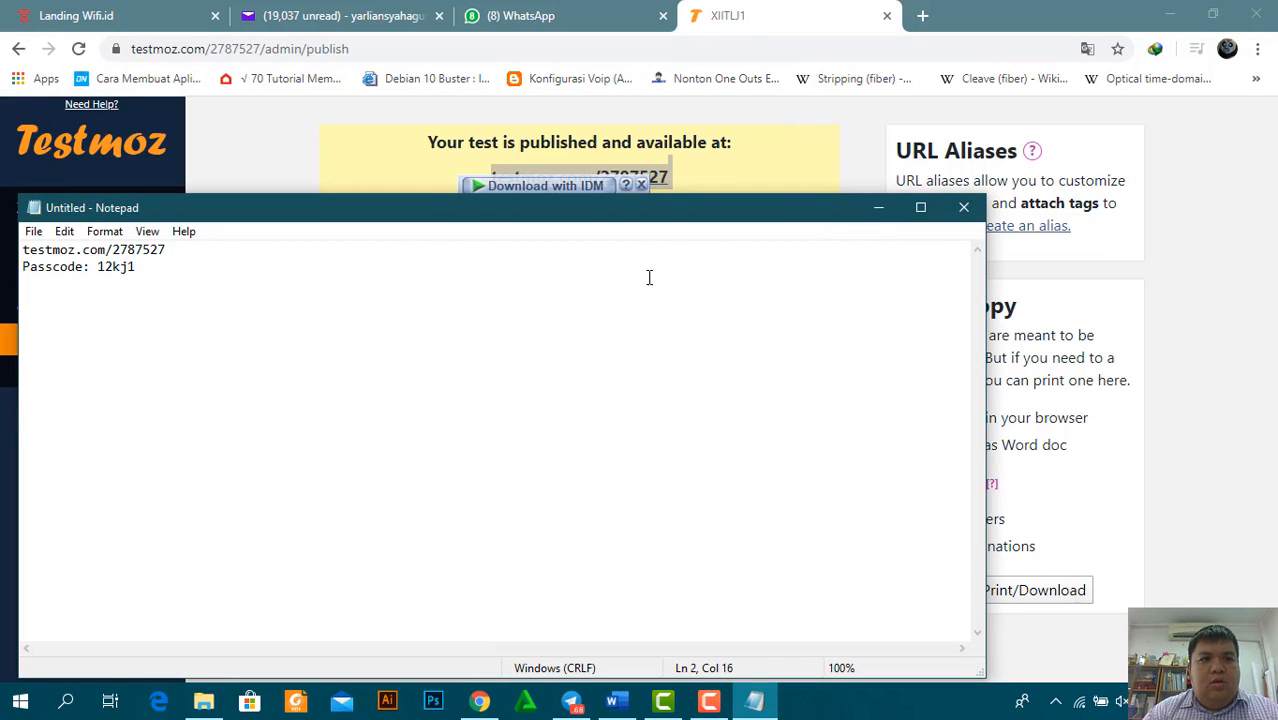
click(879, 212)
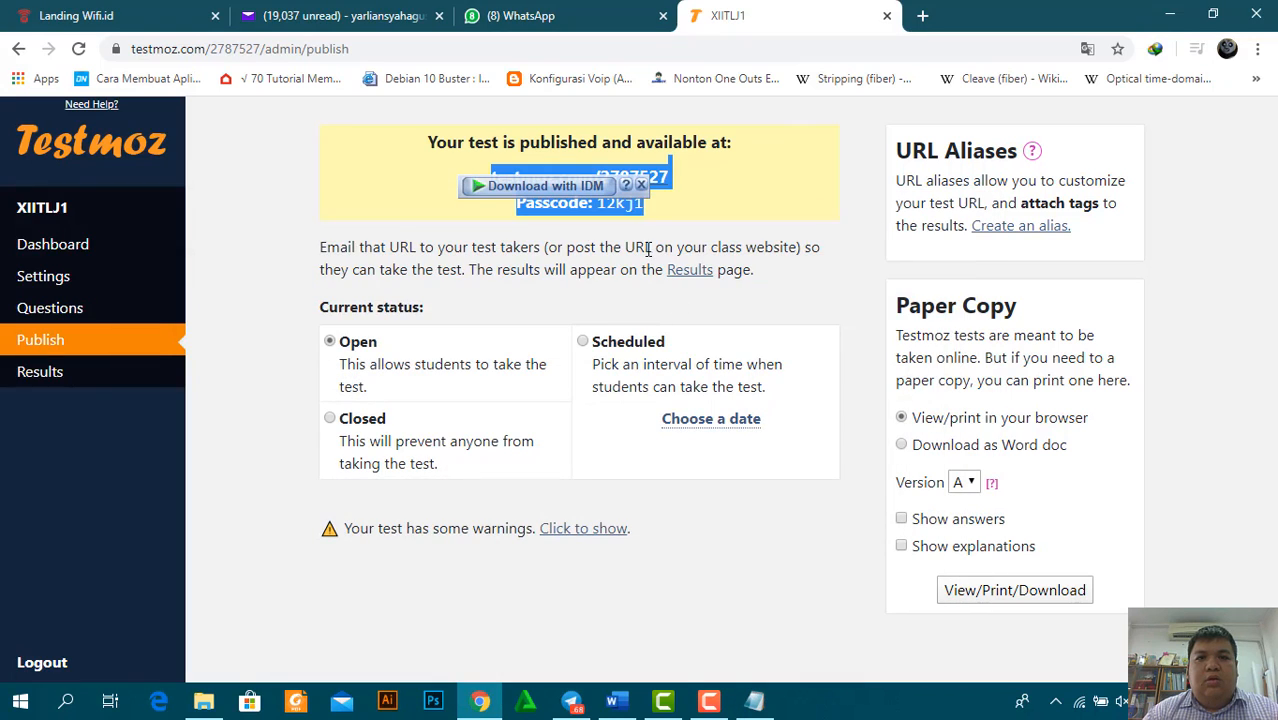
click(666, 179)
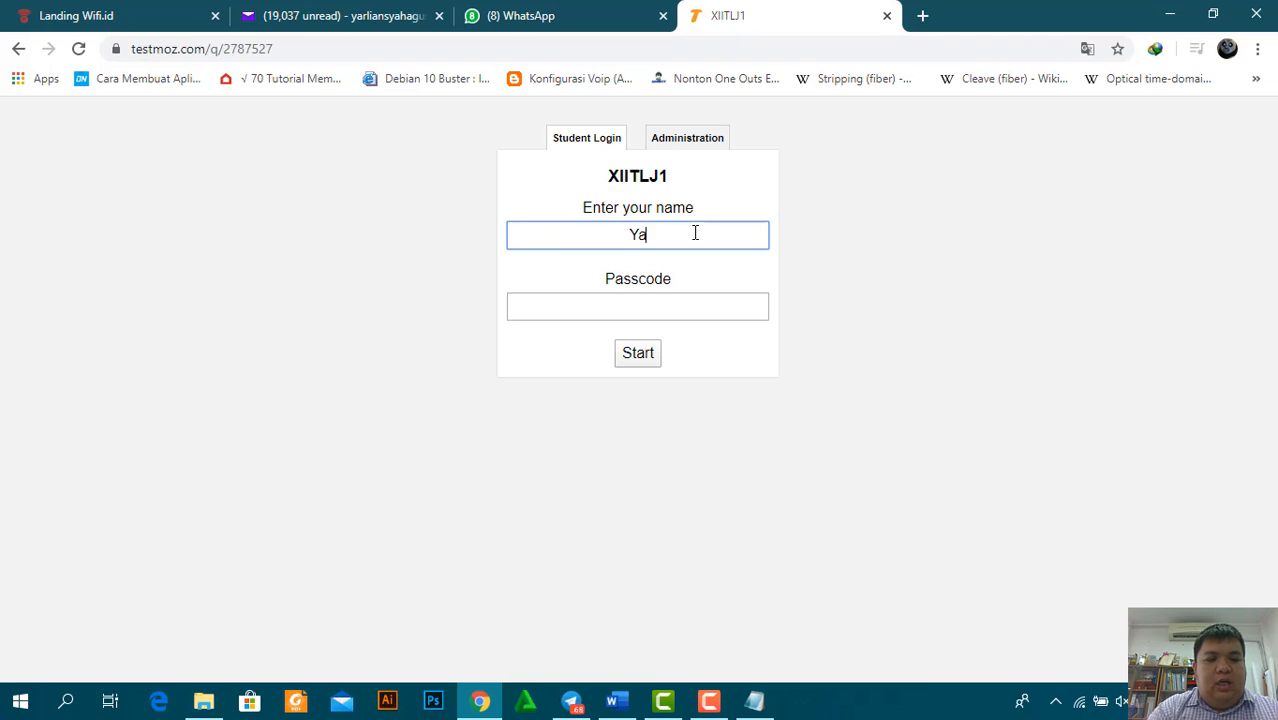
Enter the first student's name and the passcode and start the test
text(i)
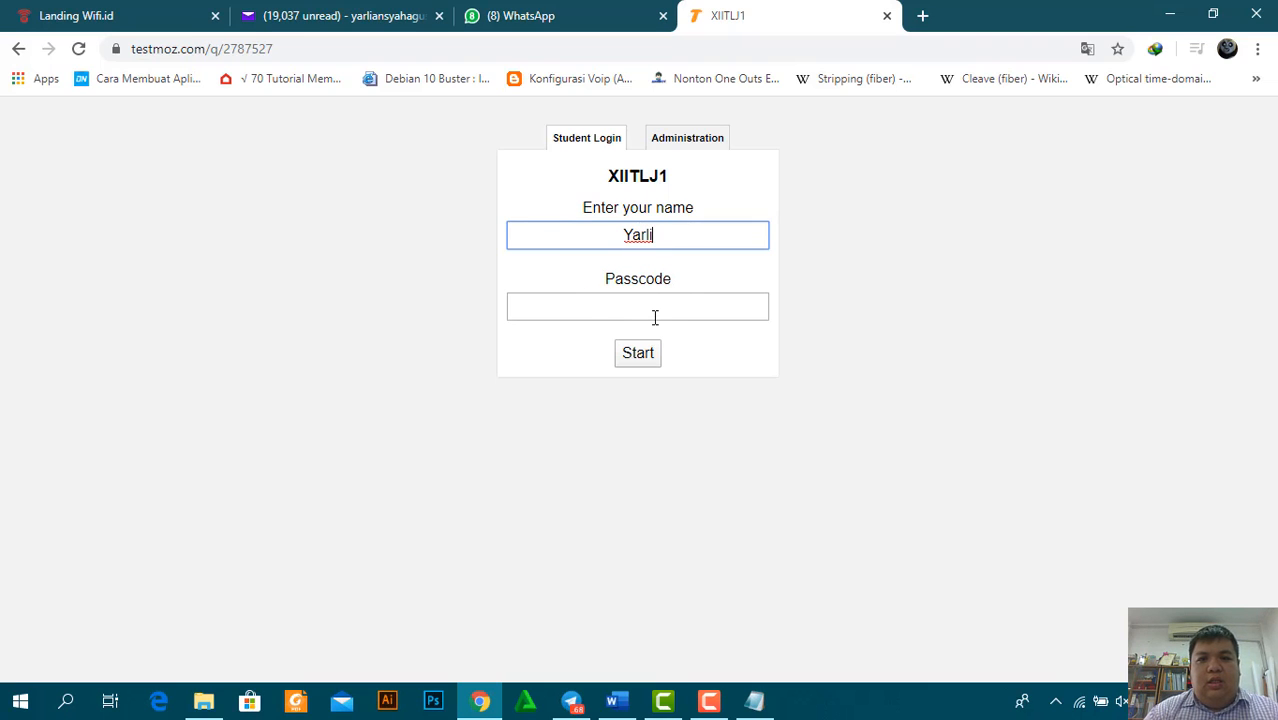
click(655, 317)
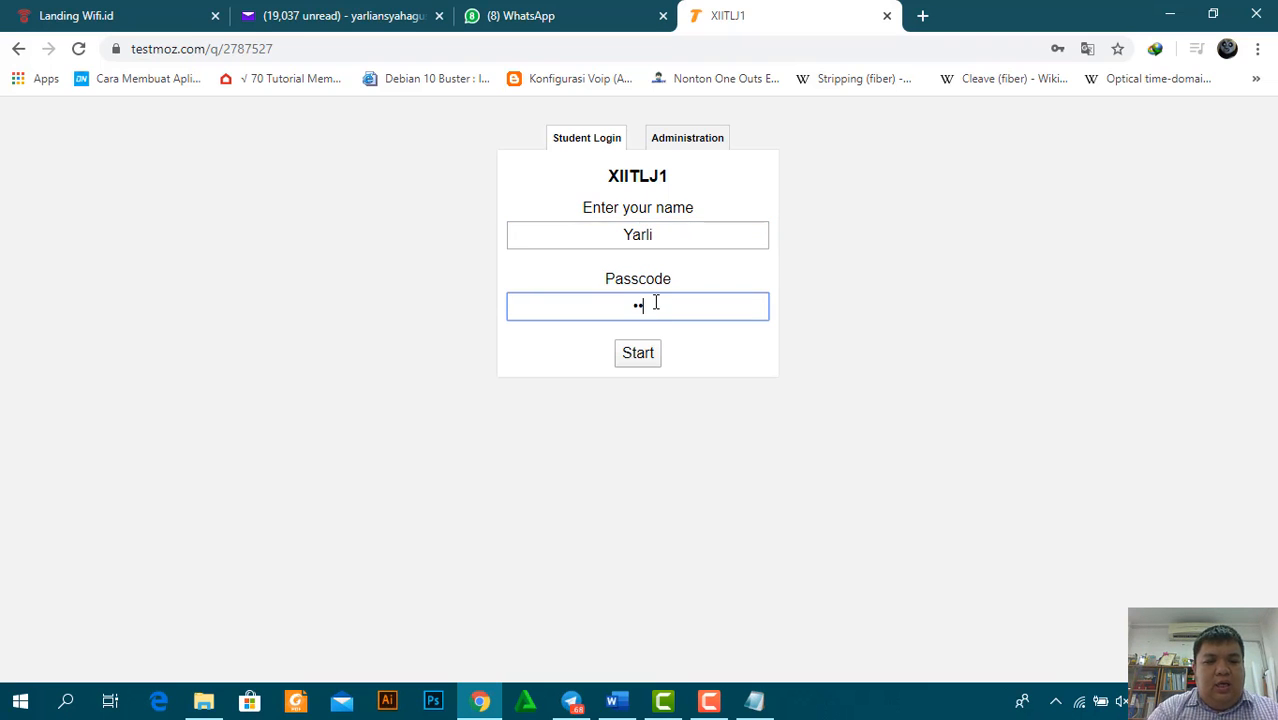
click(640, 362)
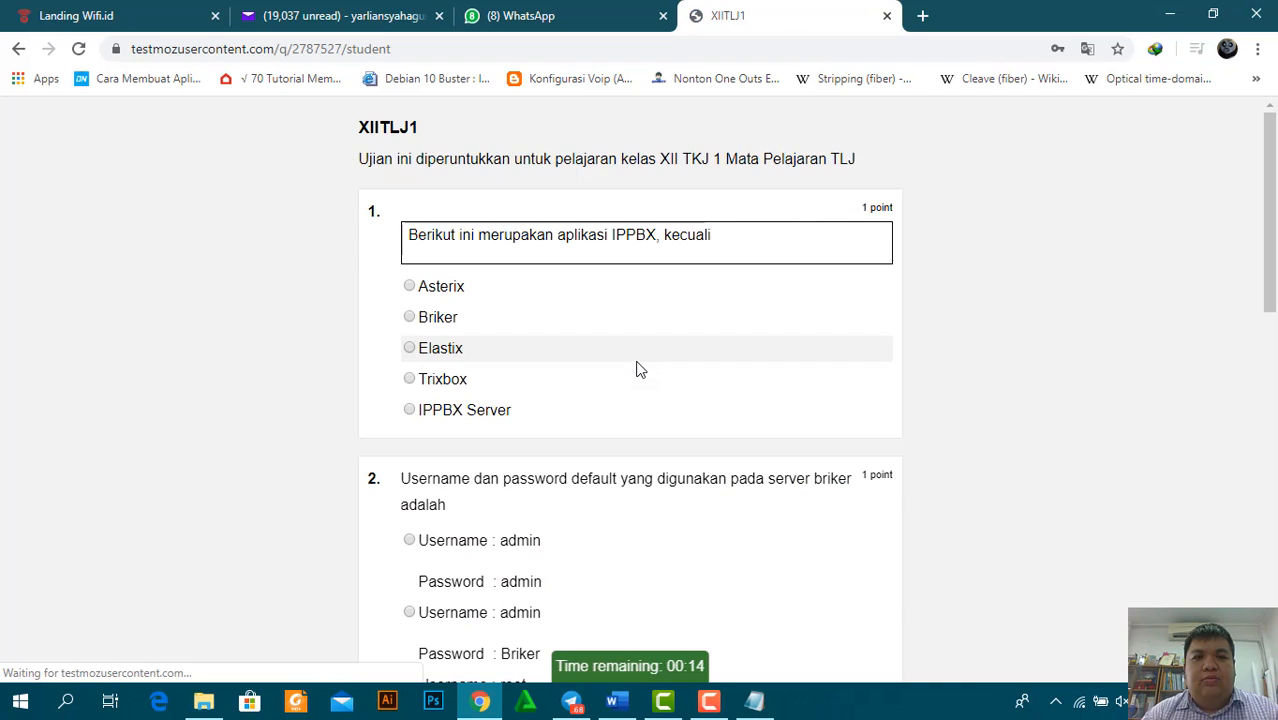
drag(1272, 284, 1274, 234)
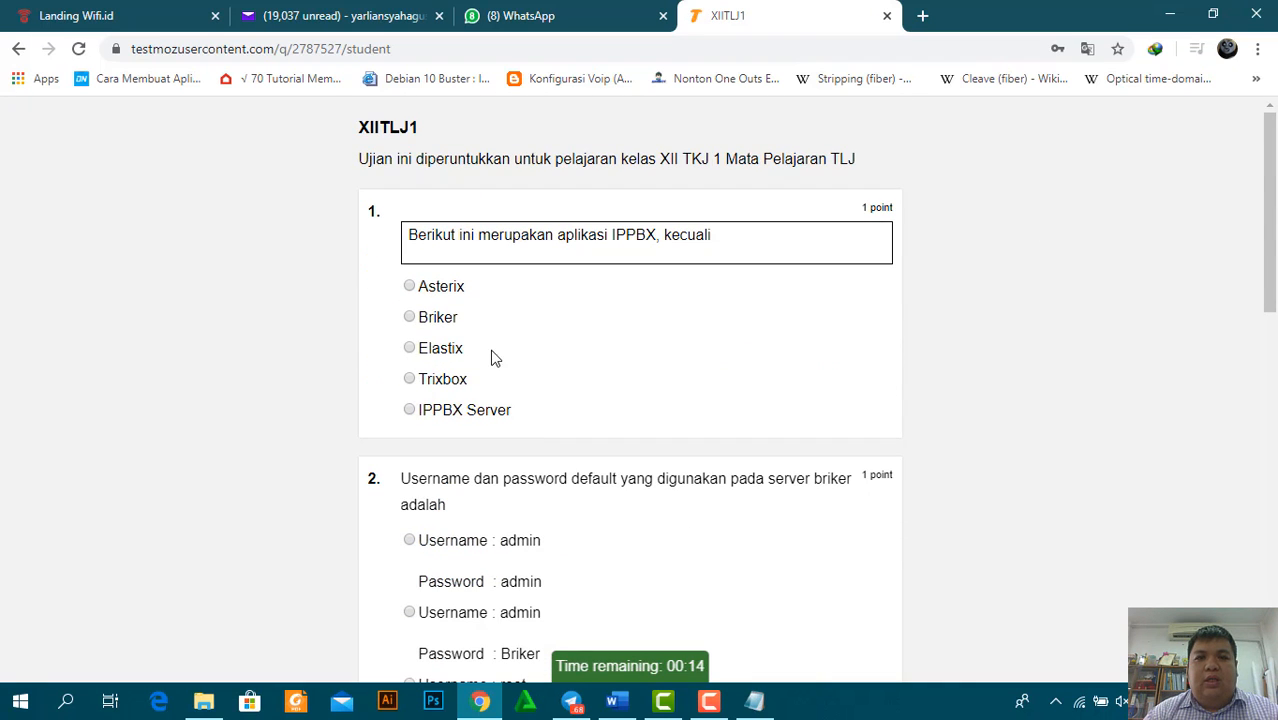
double_click(419, 414)
drag(1273, 262, 1273, 420)
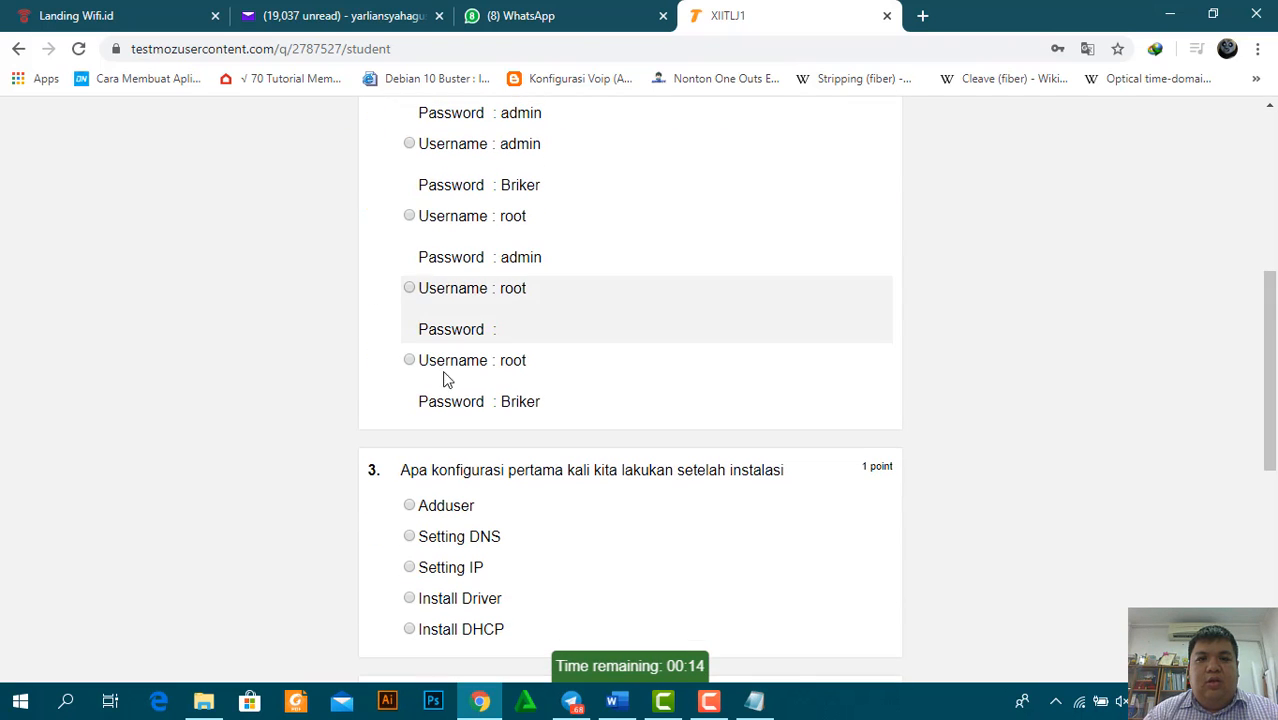
click(409, 360)
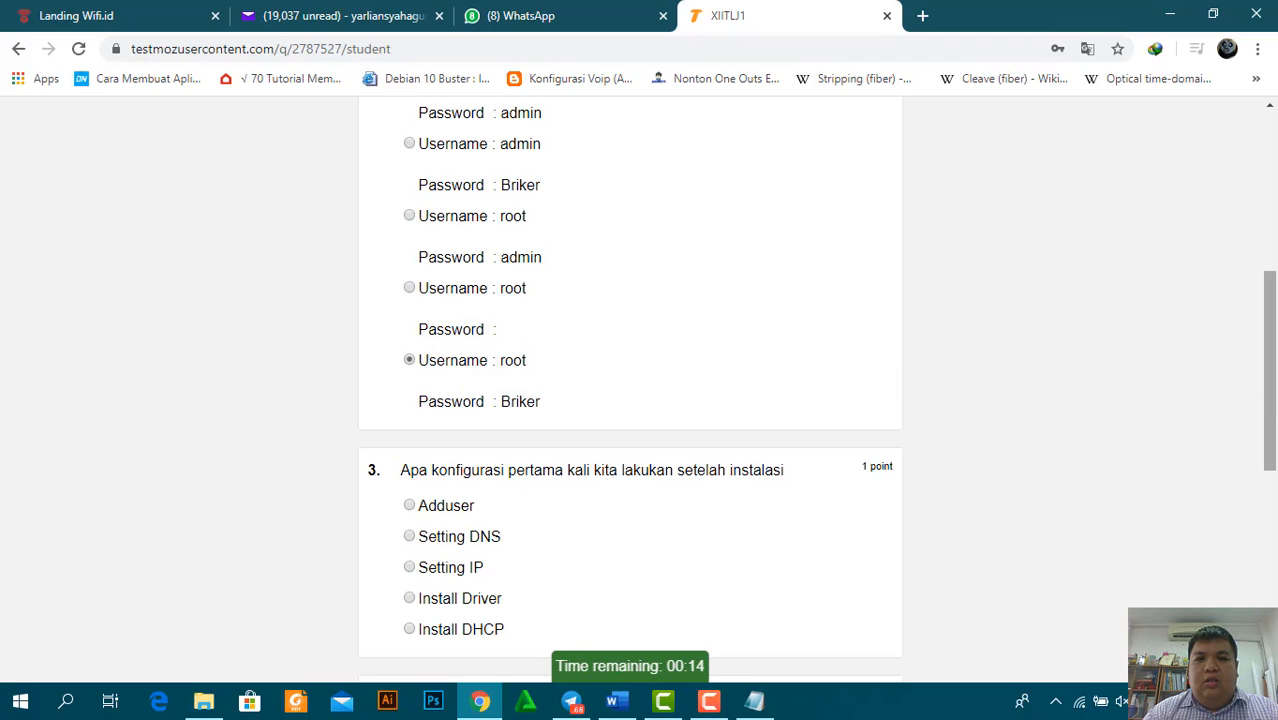
drag(1273, 405, 1275, 485)
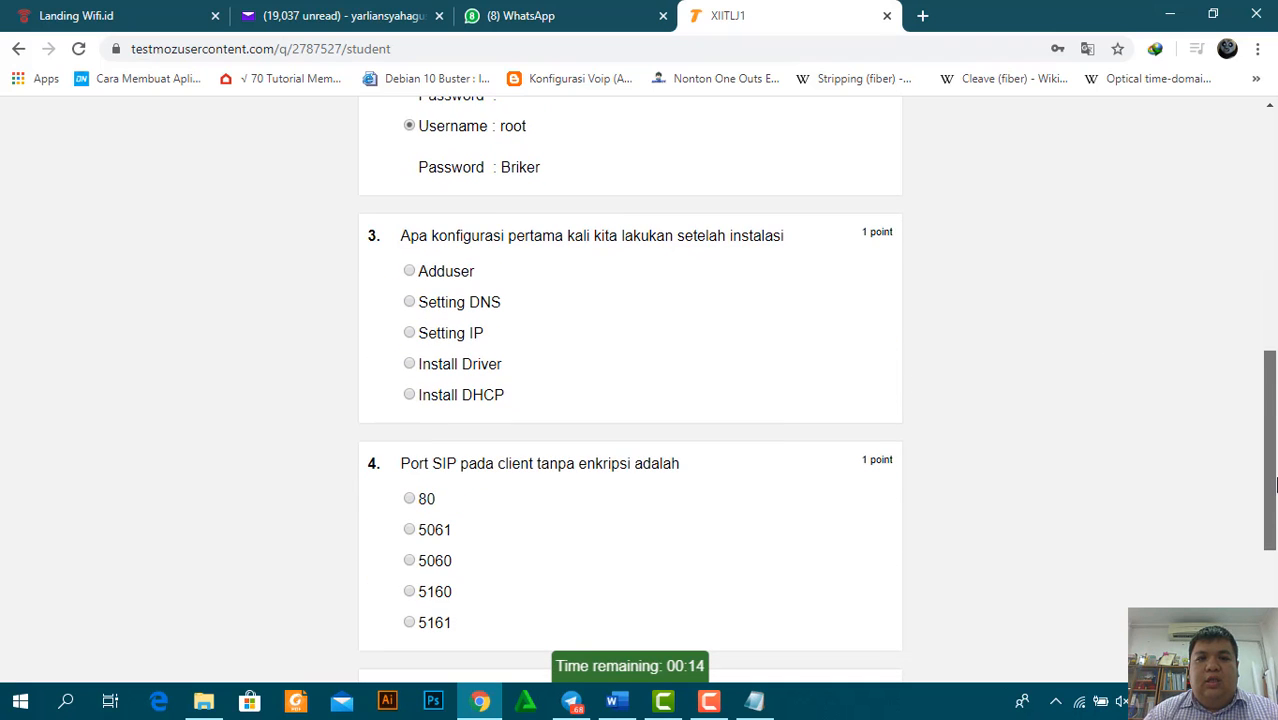
click(410, 334)
drag(1273, 397, 1273, 496)
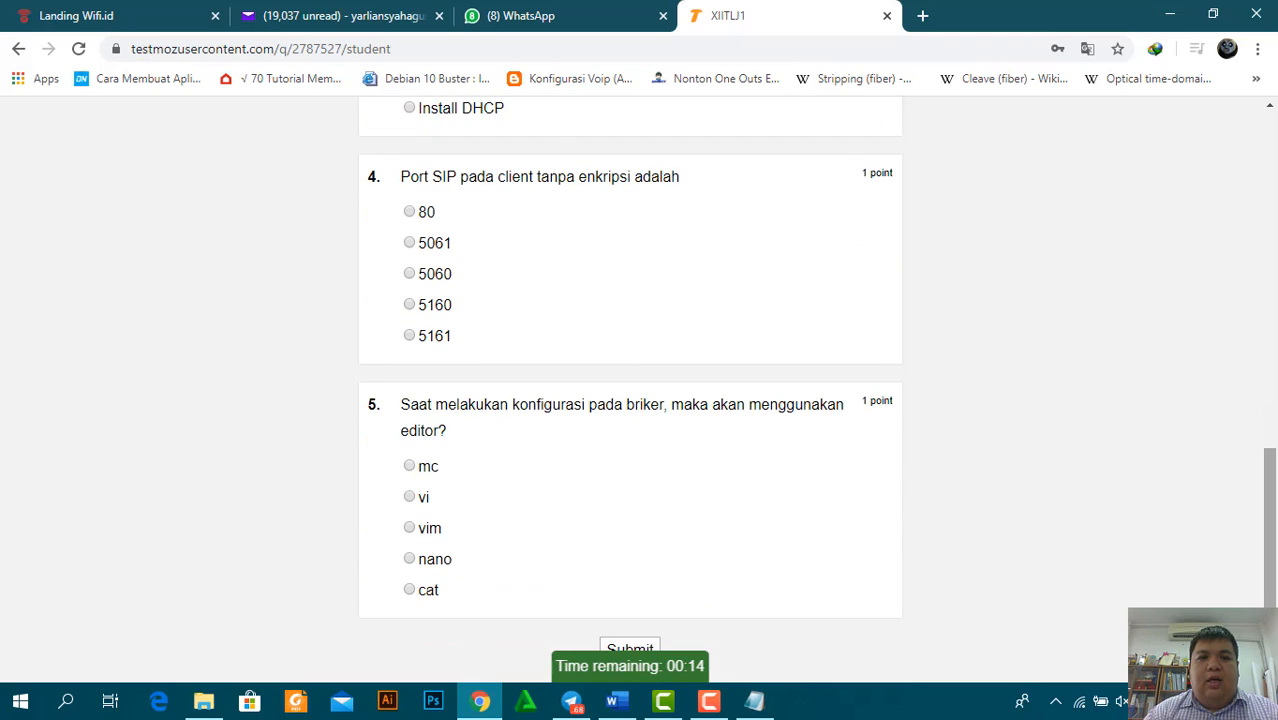
click(410, 278)
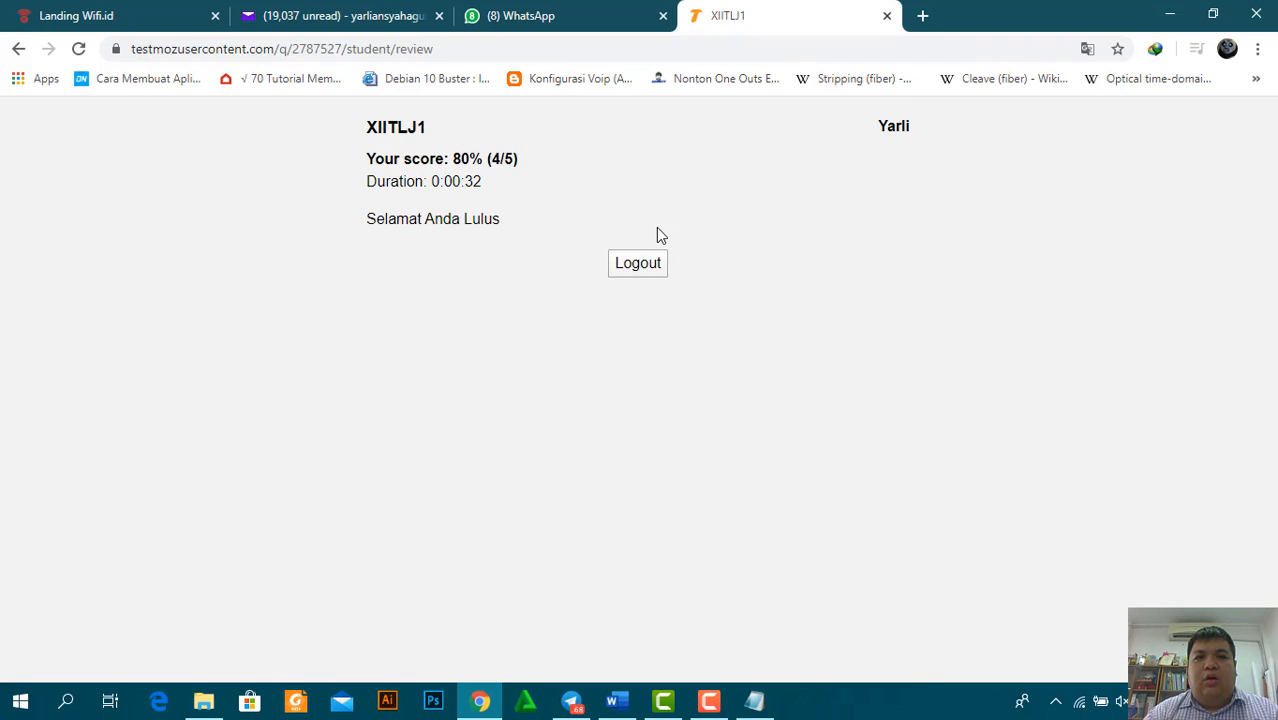
Log out, then enter the second student's name and the passcode and start the test
click(629, 268)
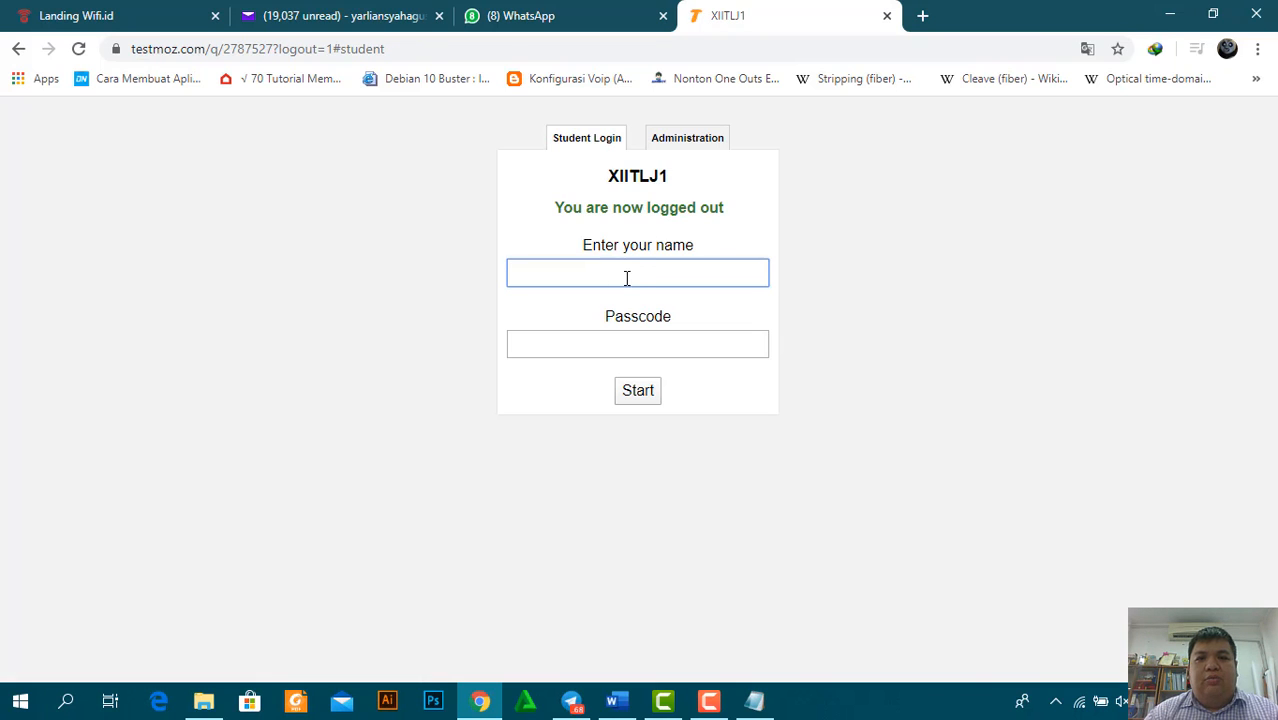
key(Return)
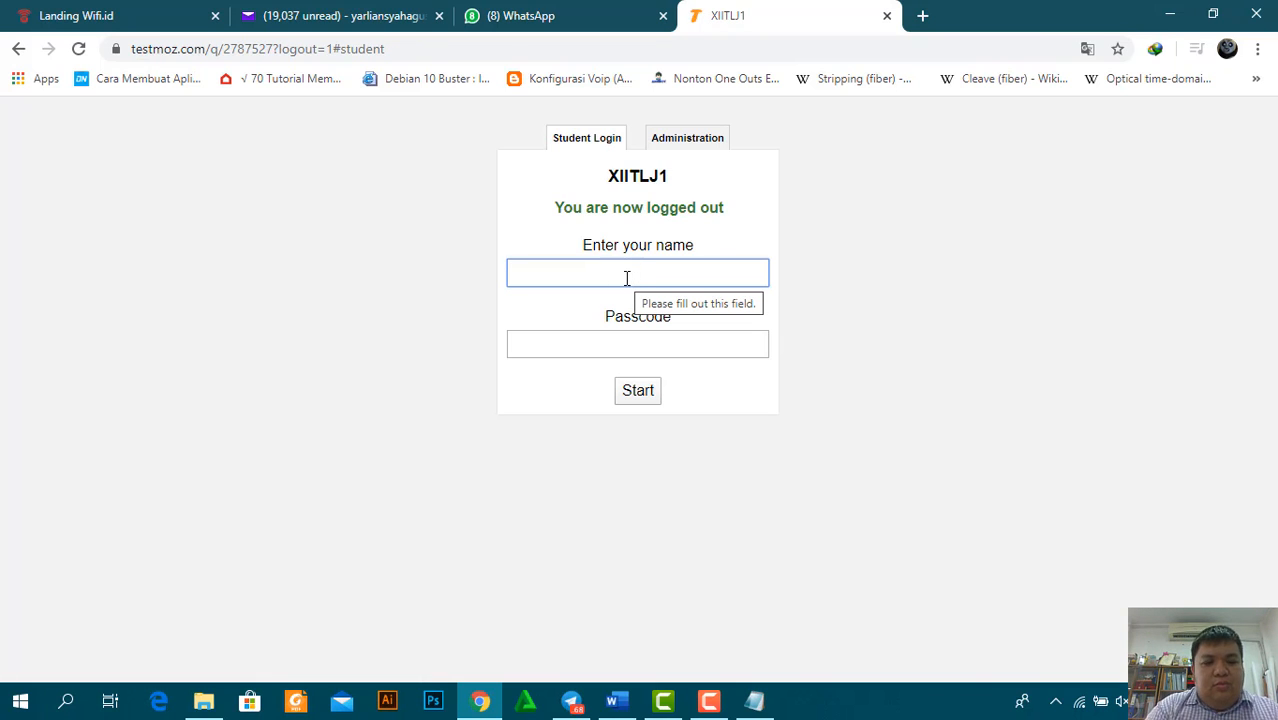
text(adi)
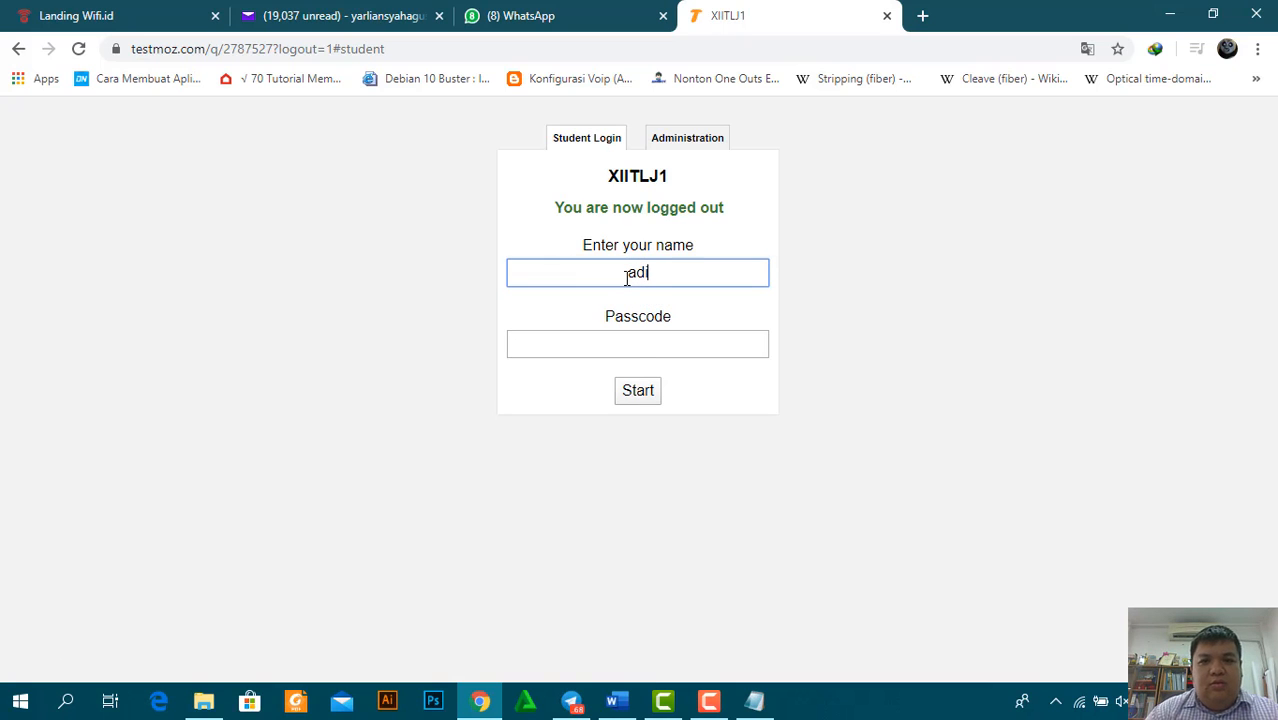
click(642, 347)
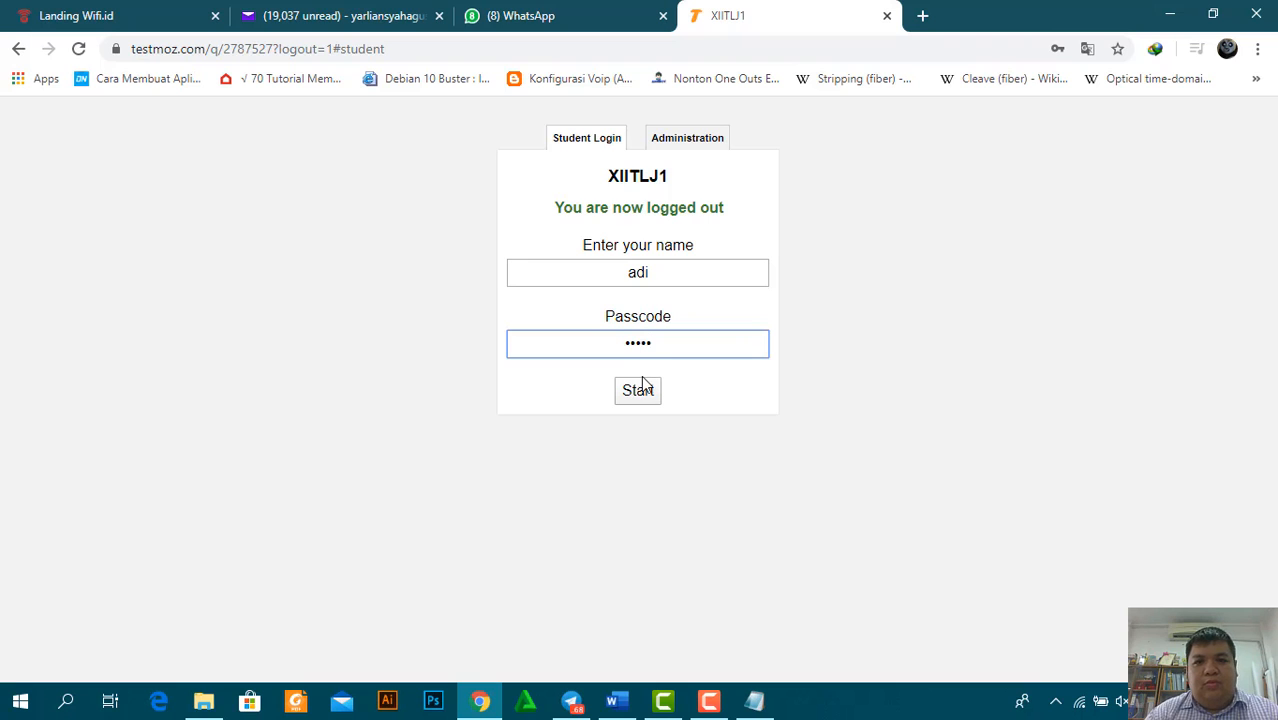
click(640, 392)
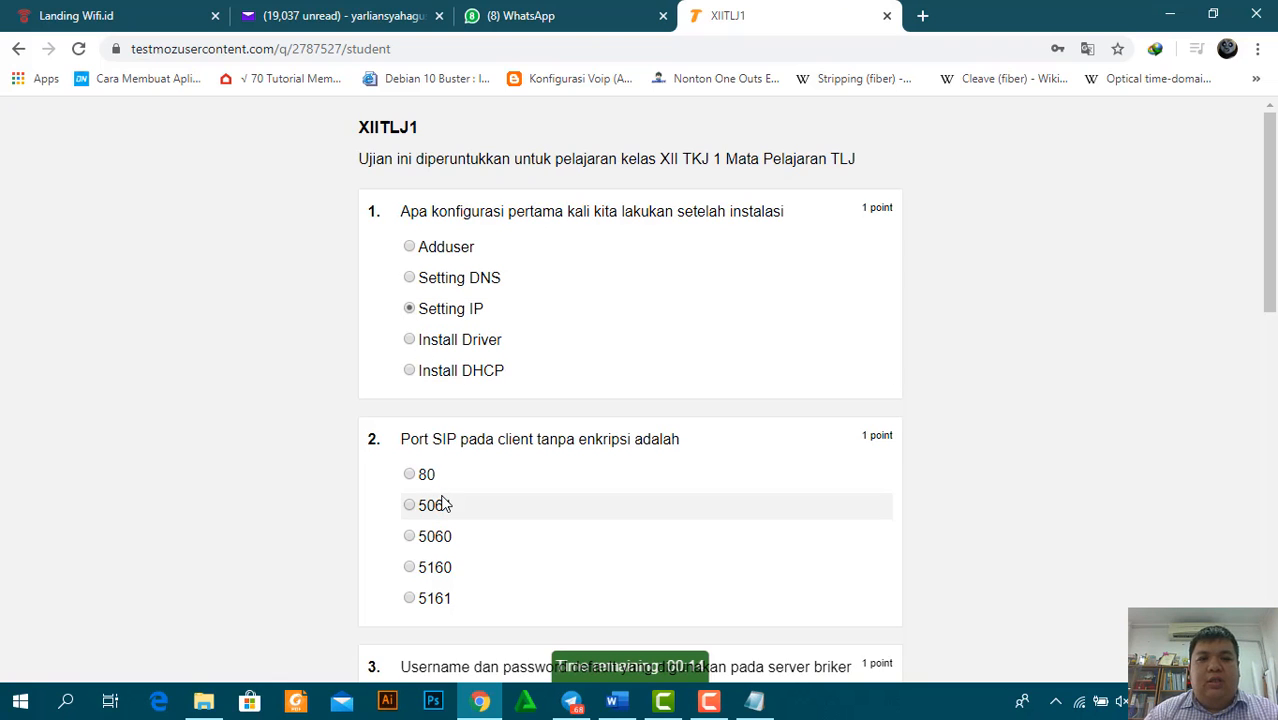
Answer 5060, Elastix and mc for the second student and submit the test
click(409, 537)
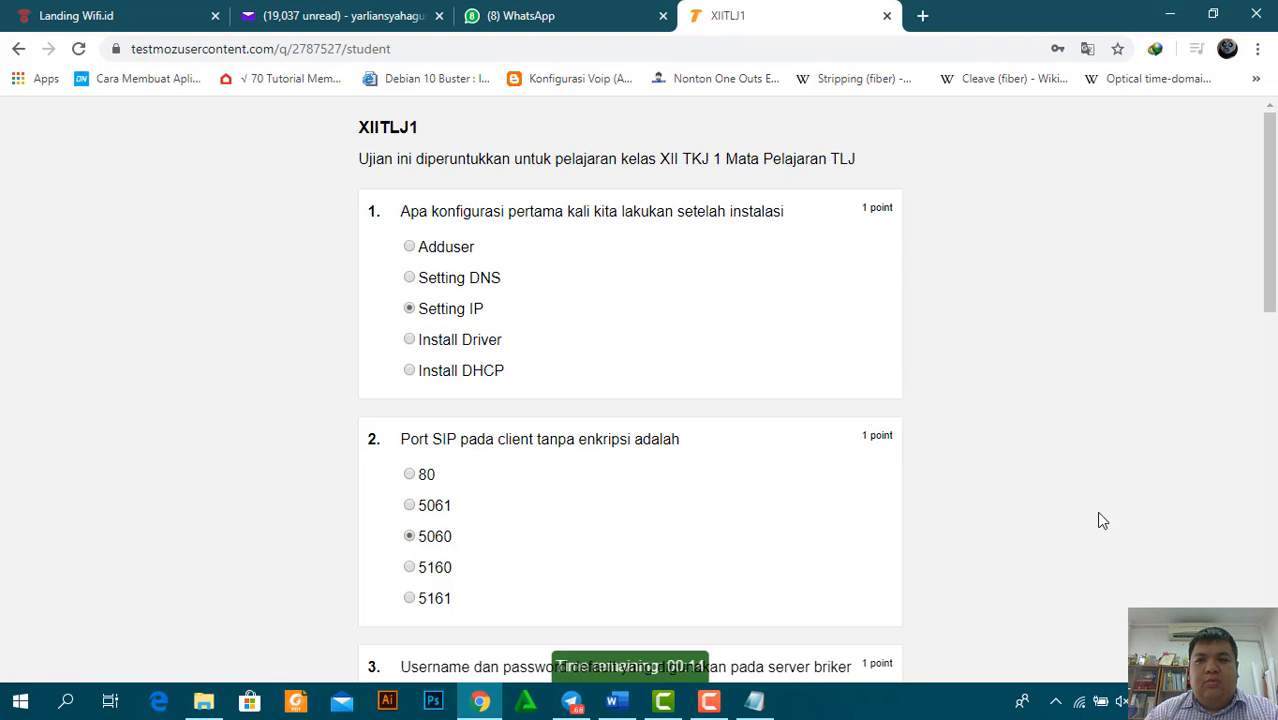
drag(1268, 213, 1268, 334)
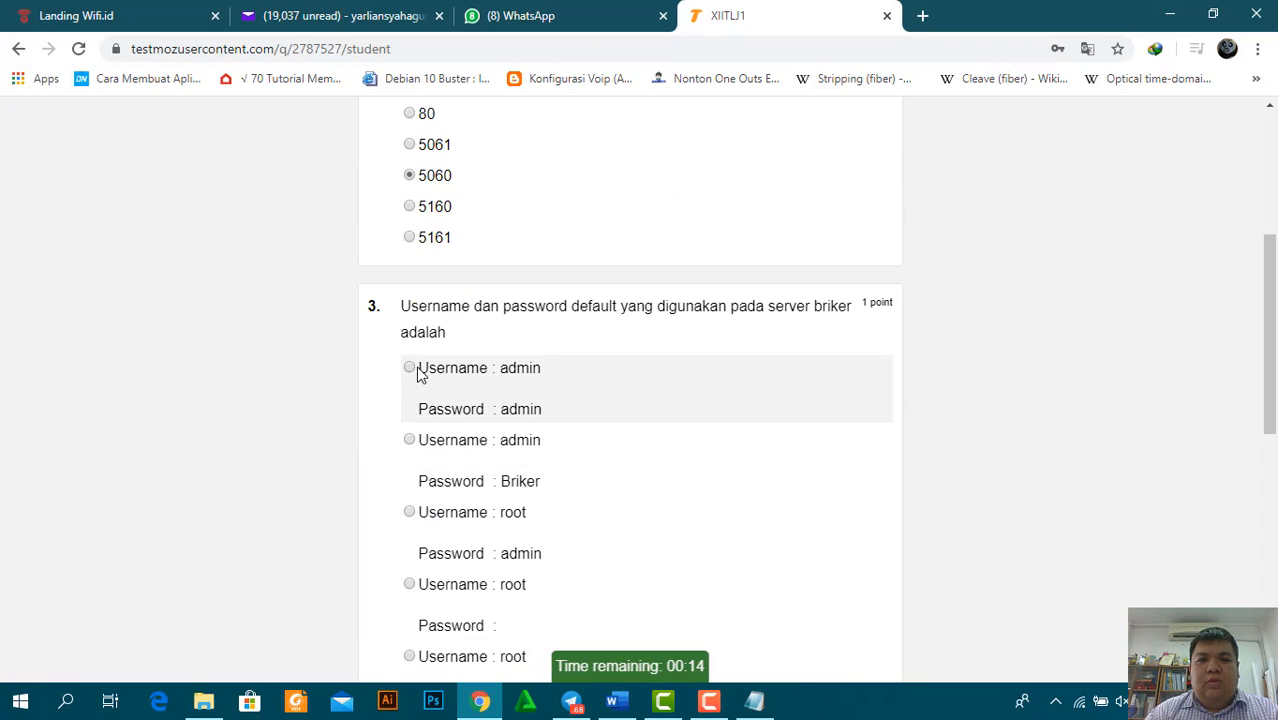
scroll(573, 484, down, 8)
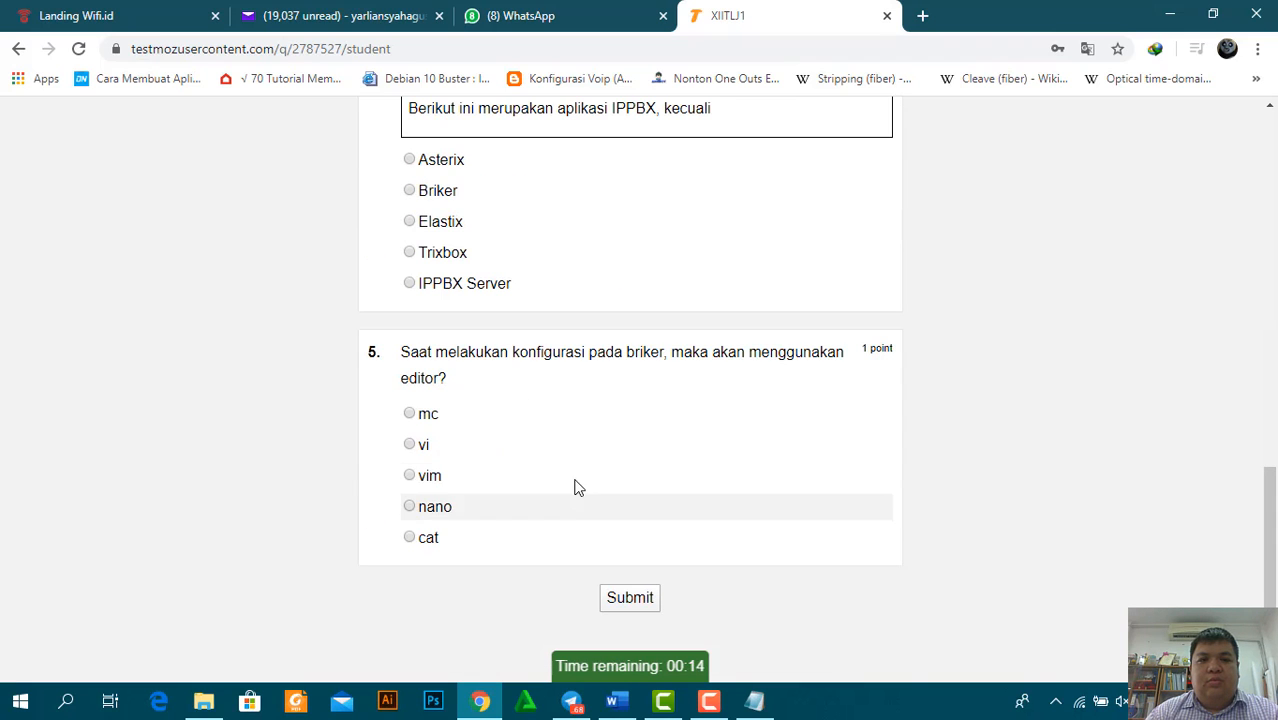
click(411, 222)
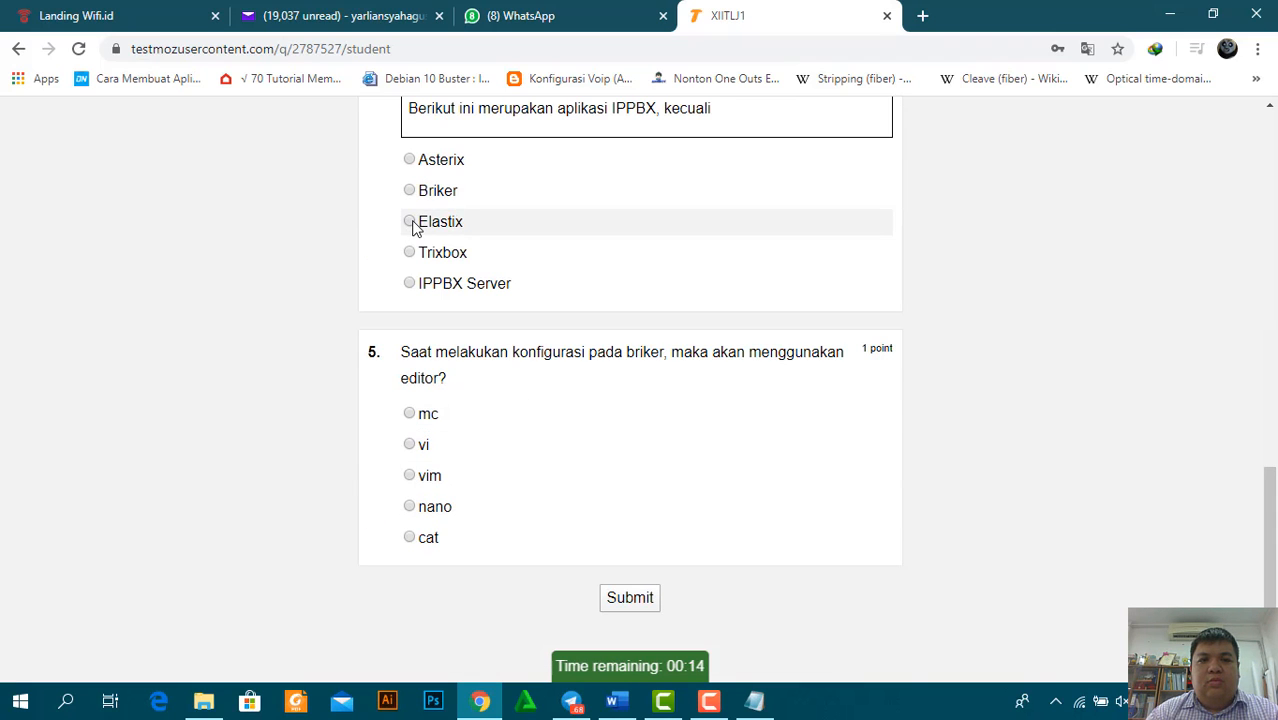
click(412, 418)
click(629, 597)
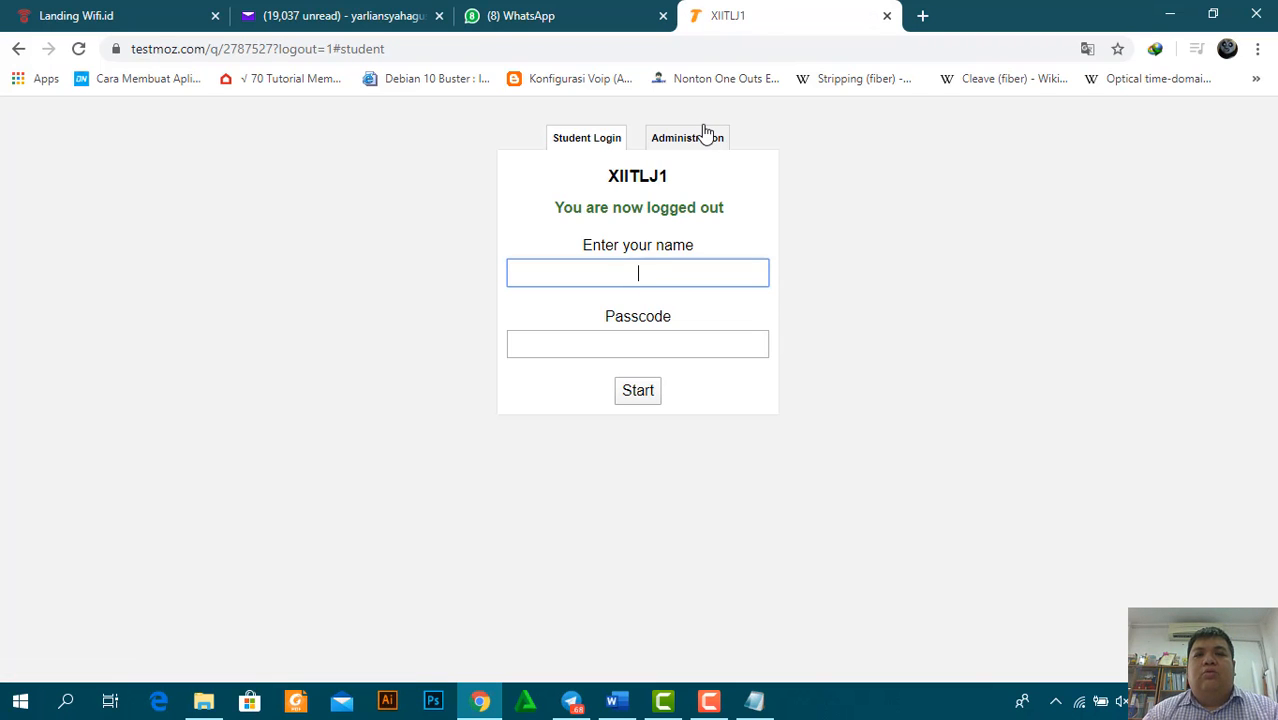
Log in via the Administration tab with the admin password and open the Results page
click(700, 140)
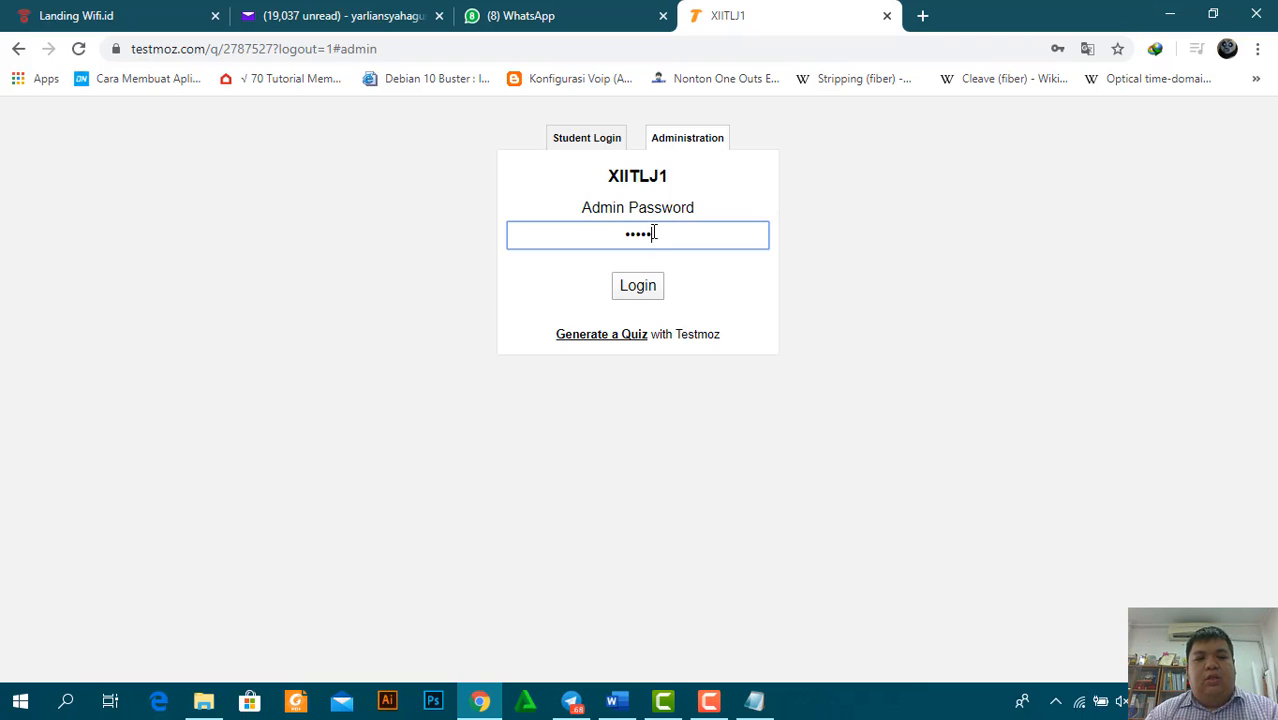
click(638, 287)
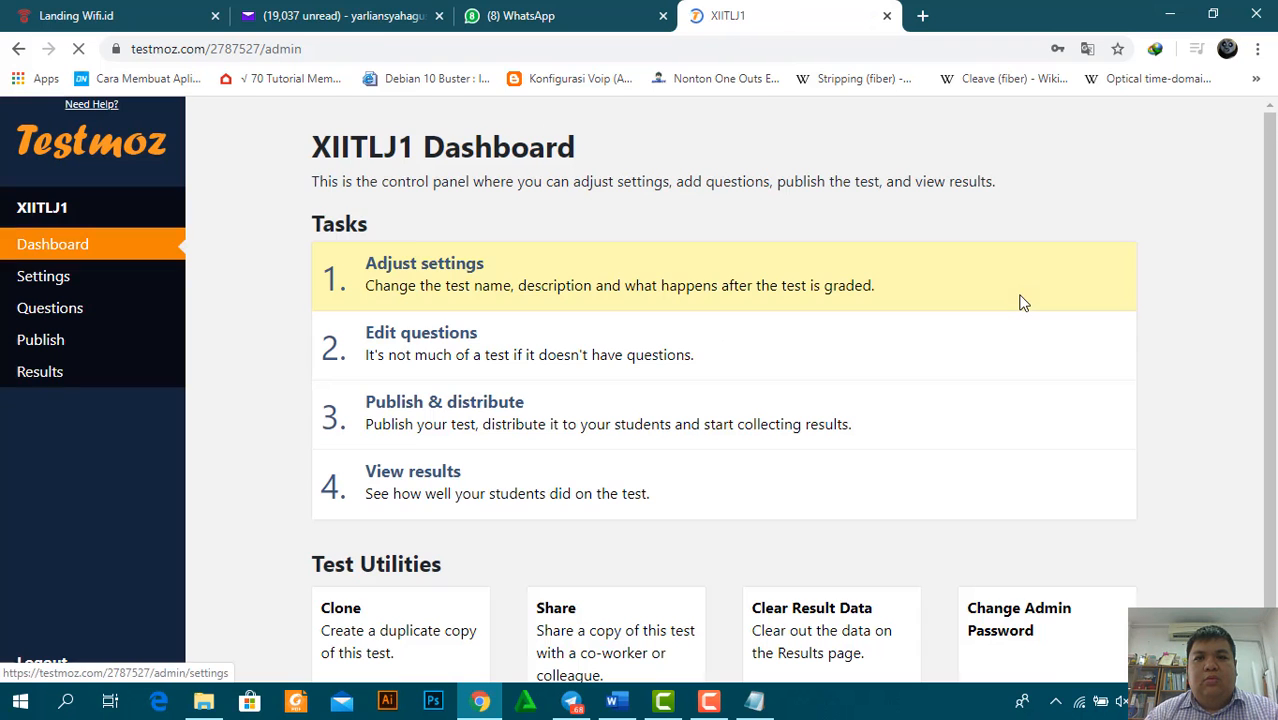
scroll(275, 410, down, 1)
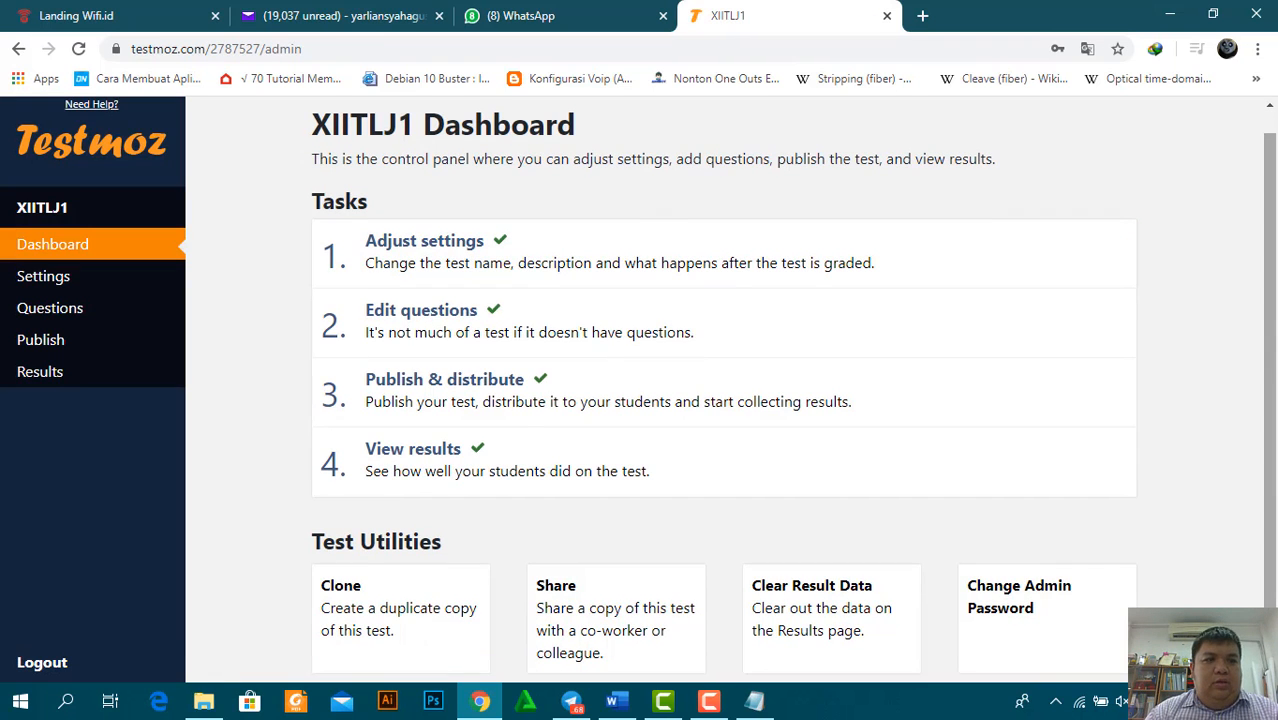
click(45, 373)
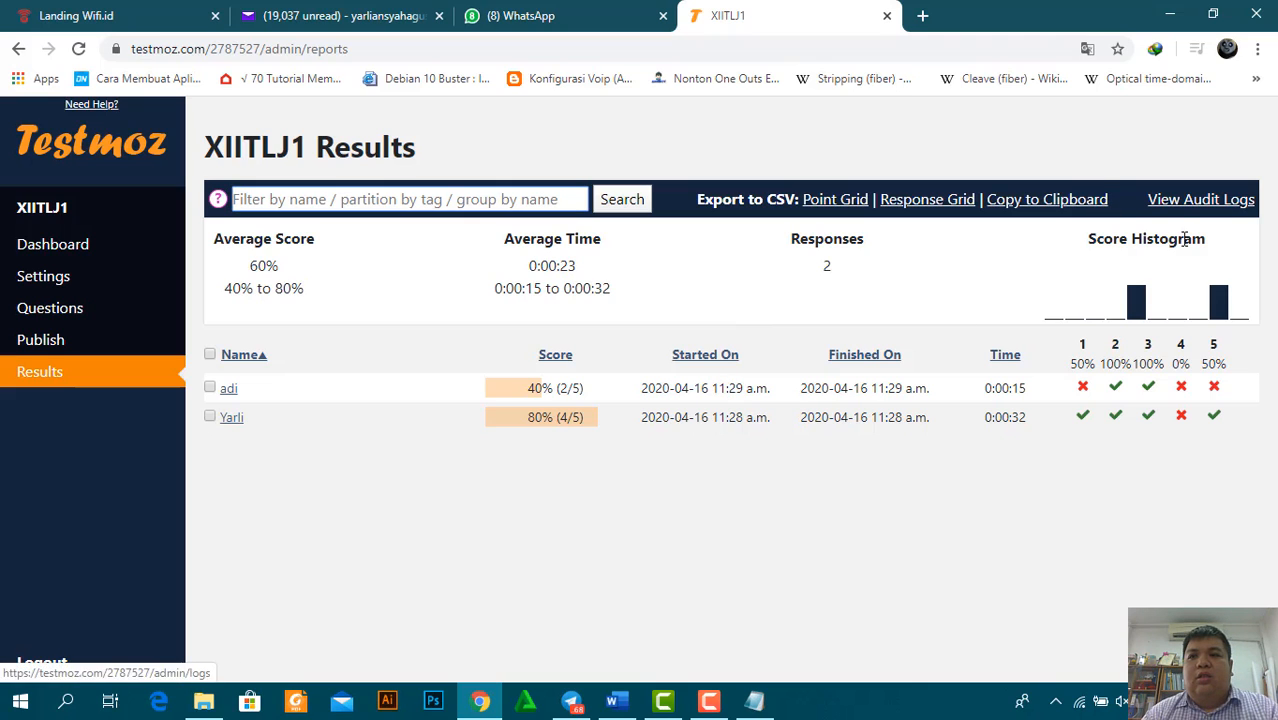
Export the Point Grid CSV and open quiz_2787527.csv from the download bar
click(835, 201)
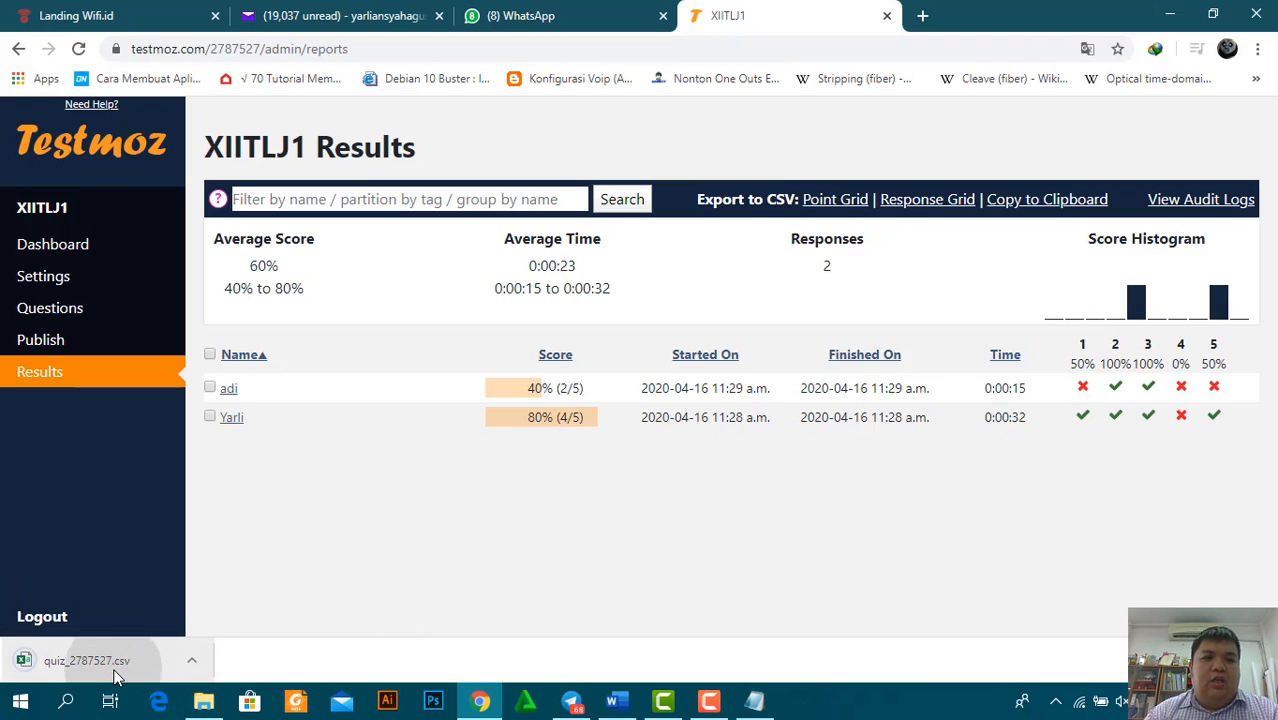
click(114, 668)
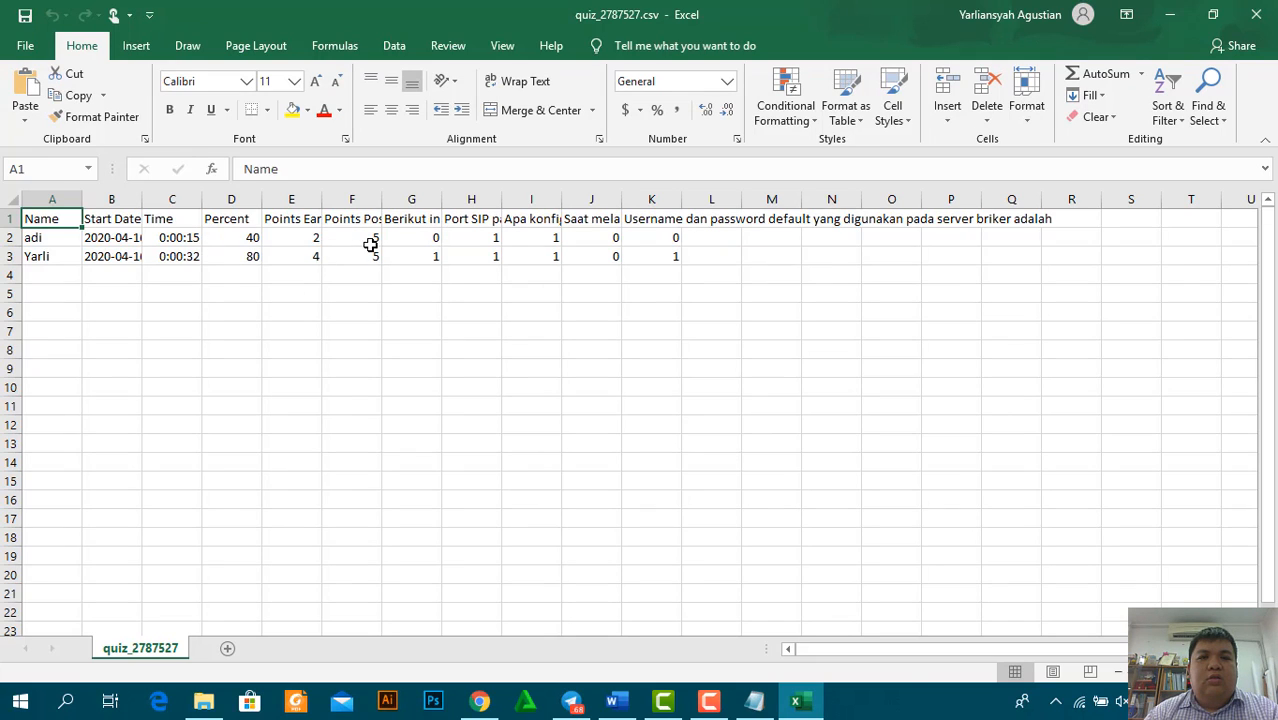
Widen column F, then export the Response Grid CSV and open quiz_2787527 (1).csv in Excel
double_click(381, 199)
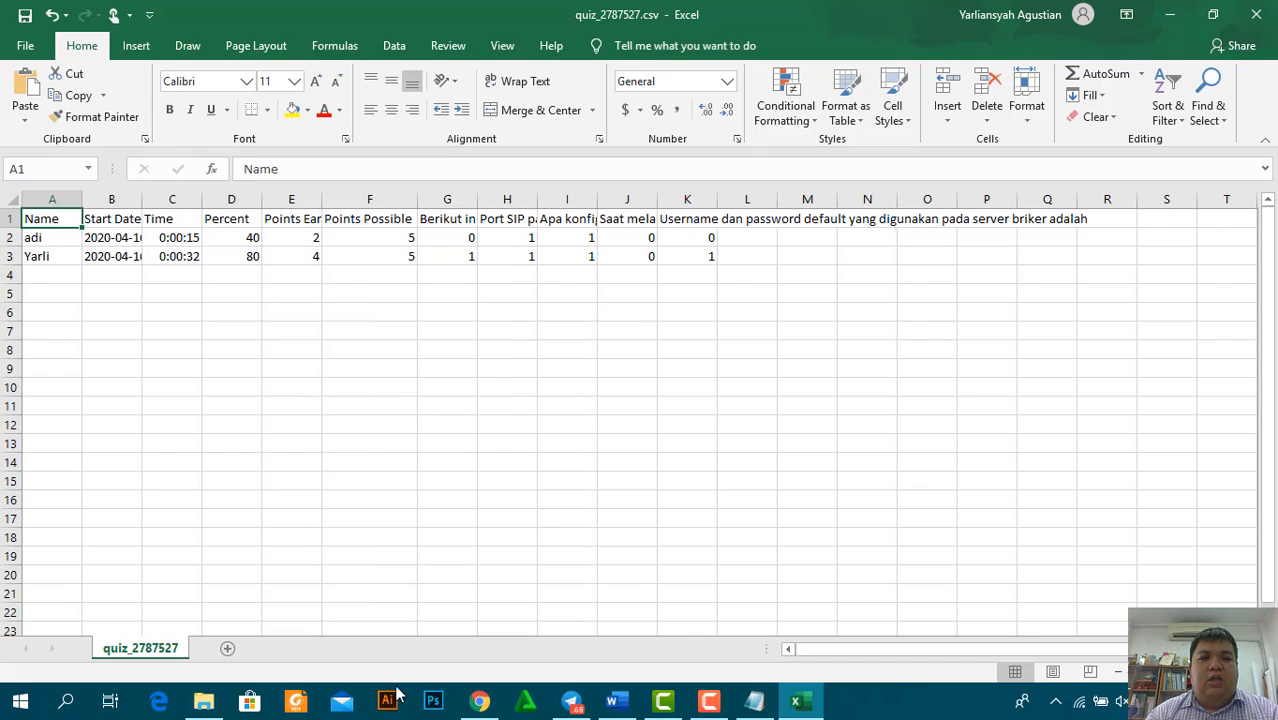
click(479, 702)
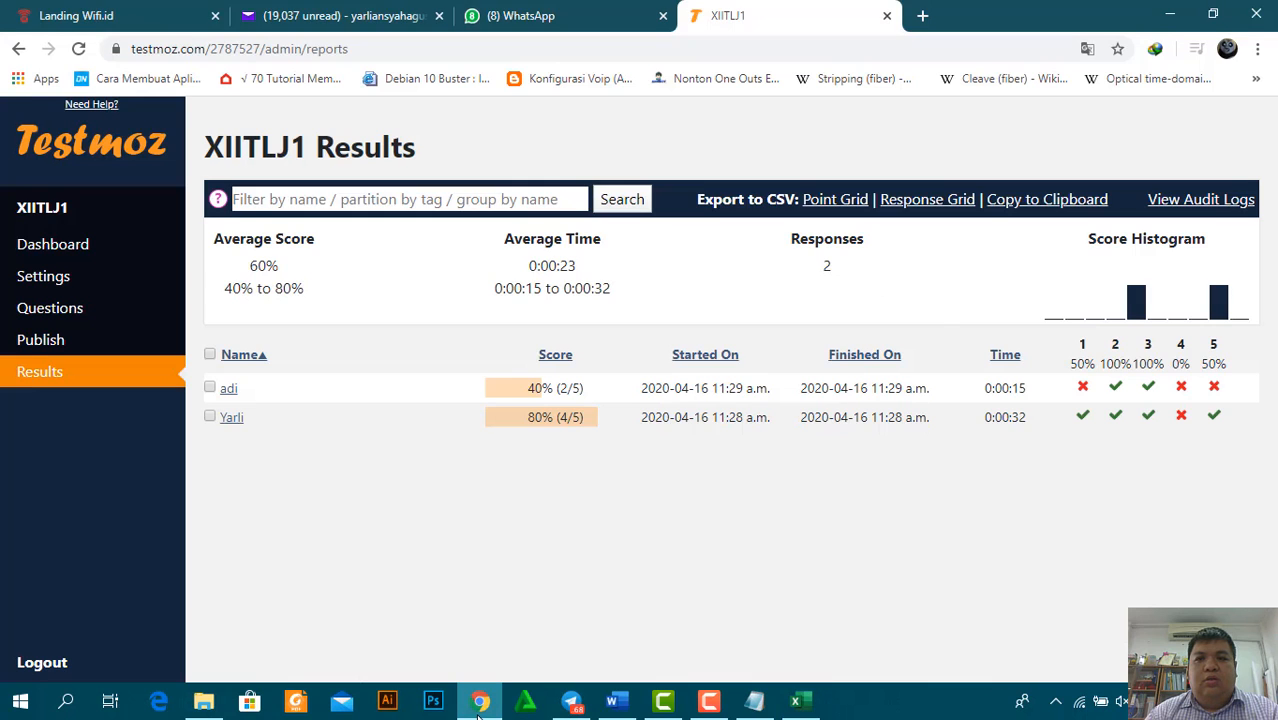
click(922, 203)
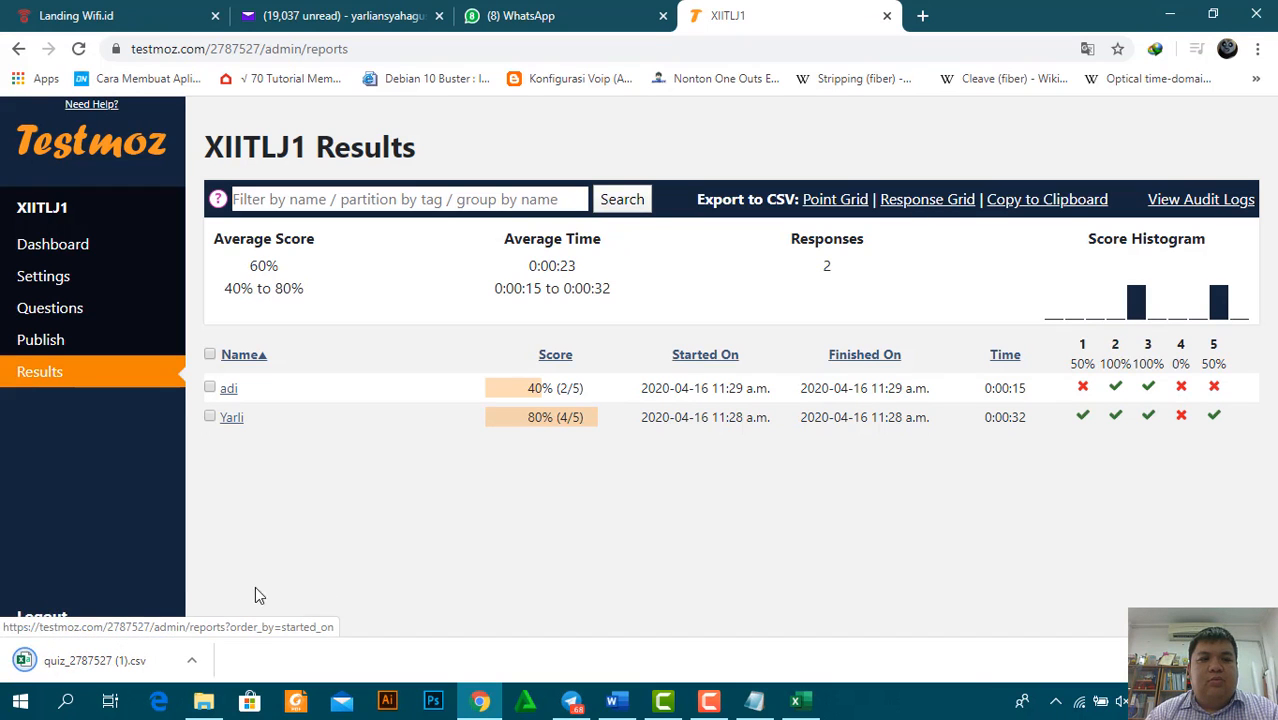
click(154, 651)
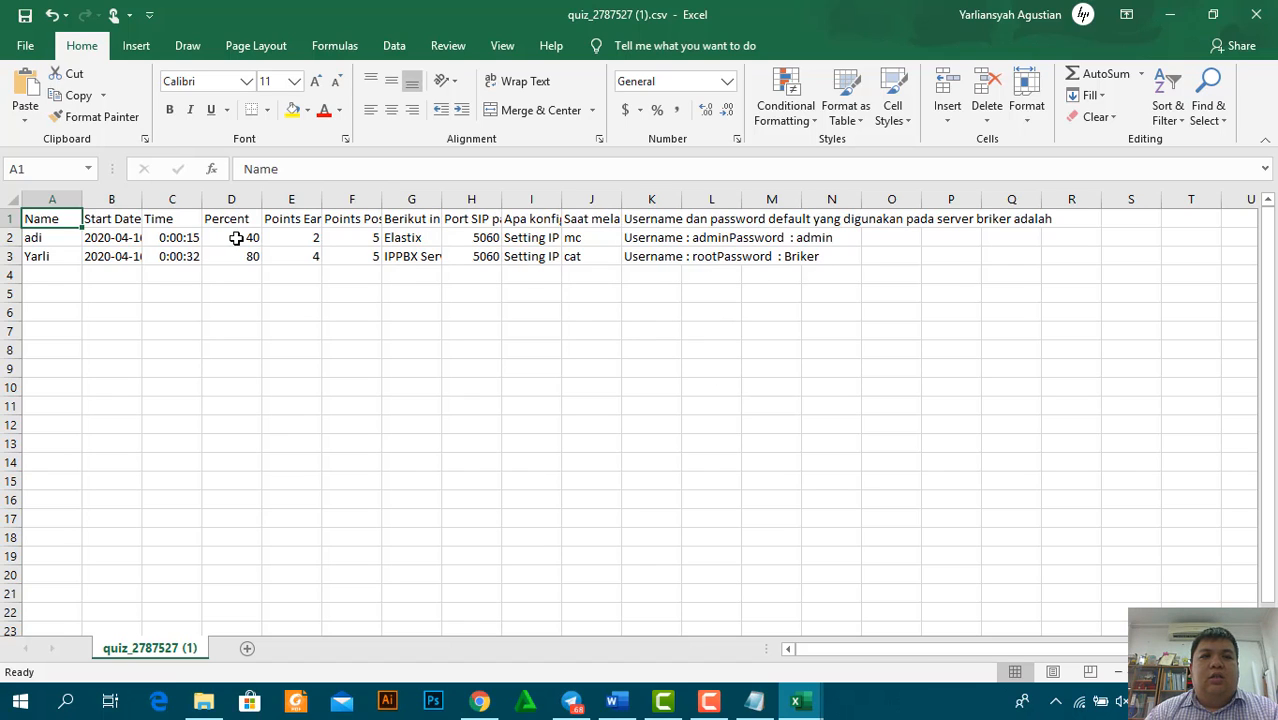
drag(237, 238, 238, 263)
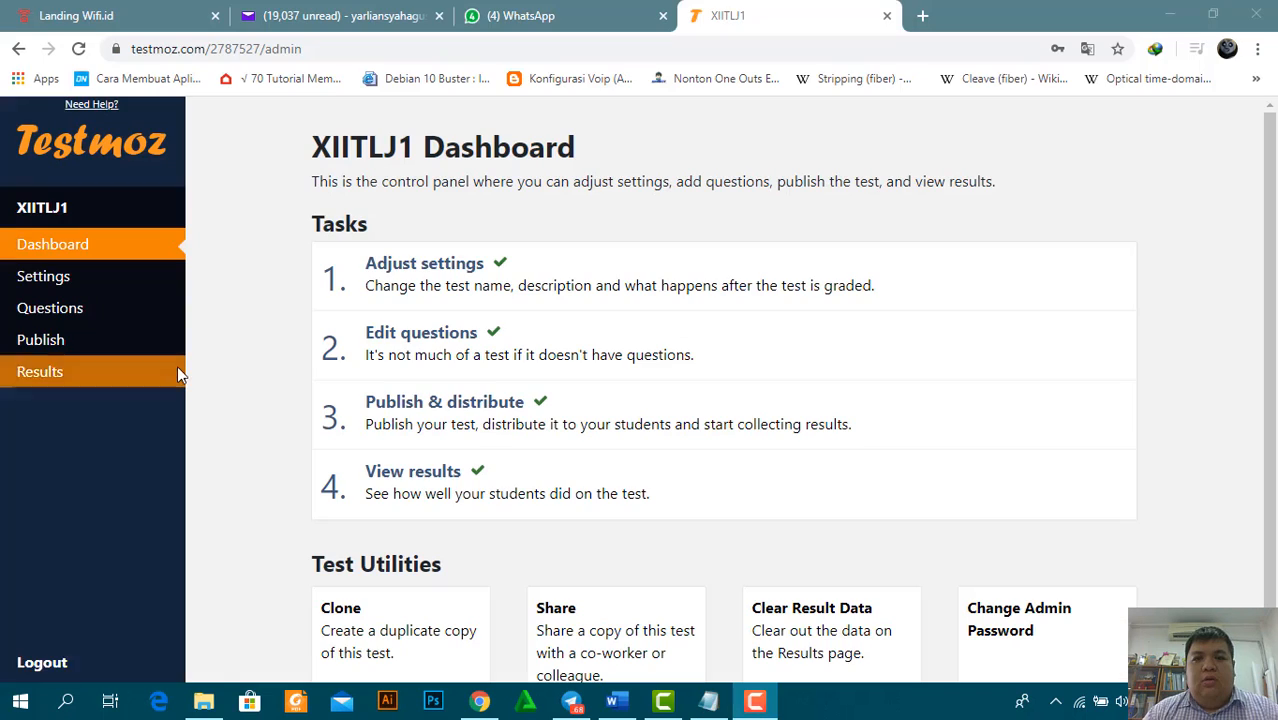
Go through the XIITLJ1 questions list, opening questions 1 and 2 for editing
click(84, 325)
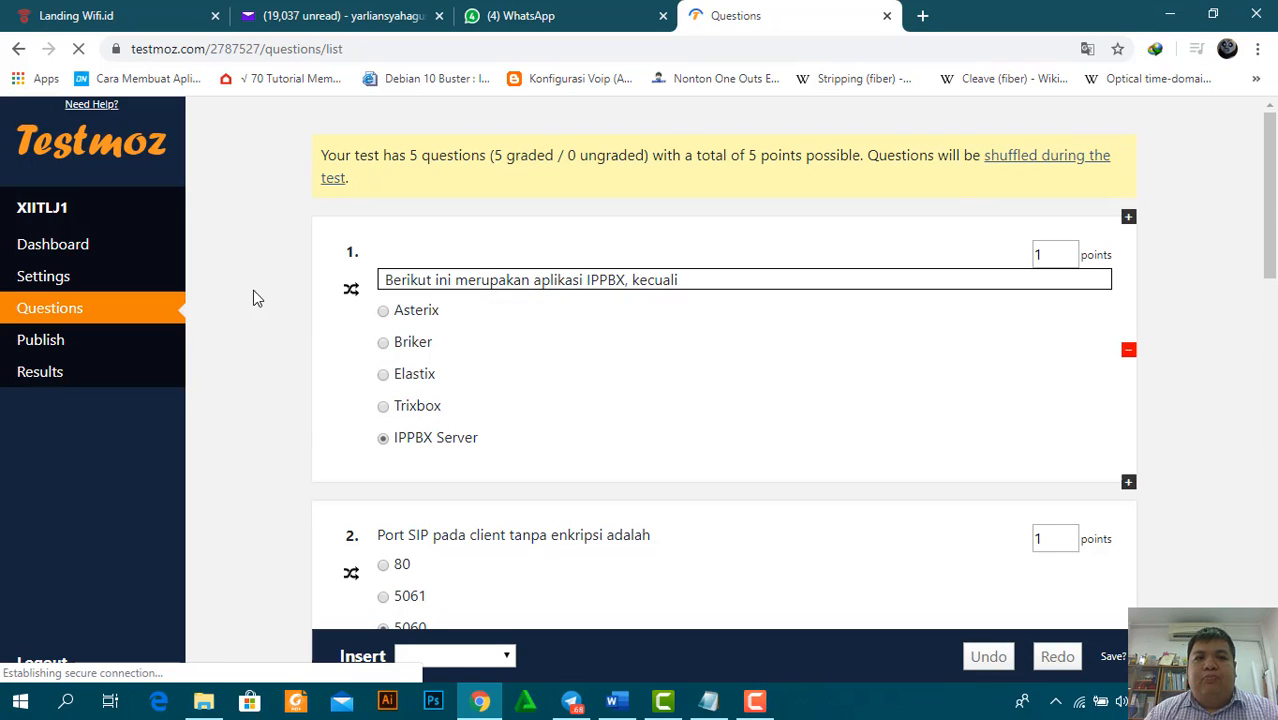
click(350, 296)
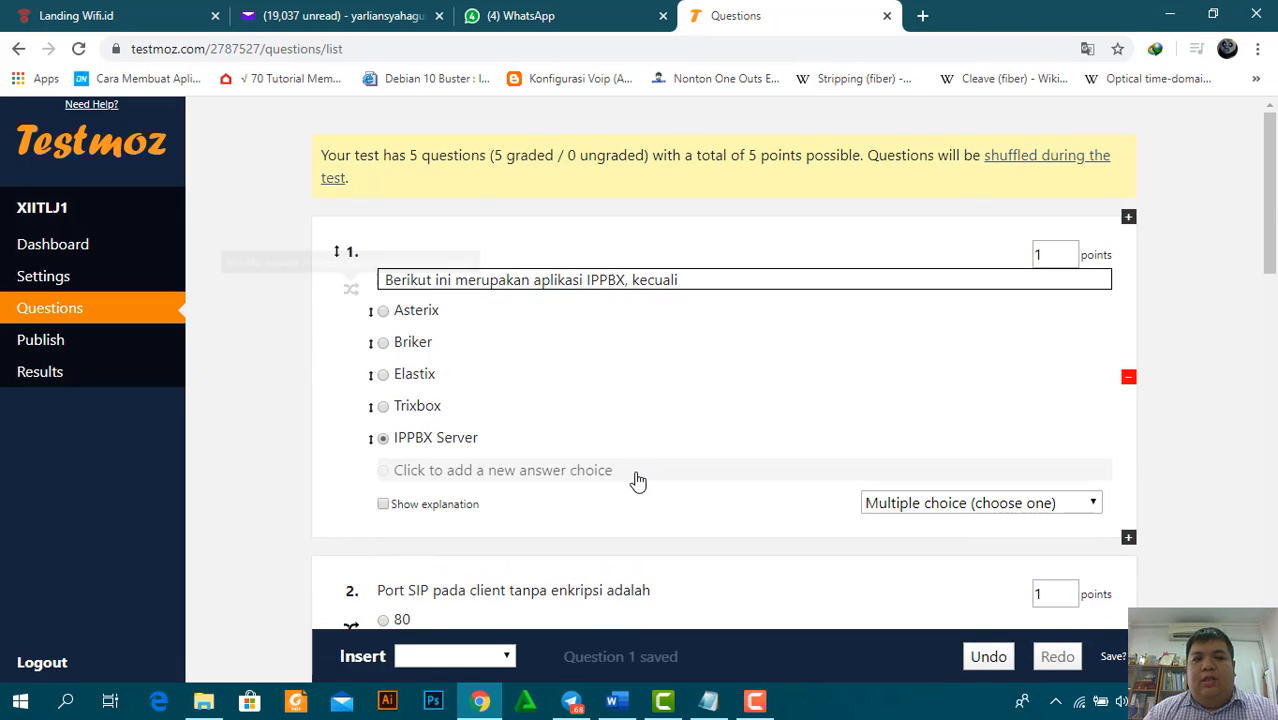
scroll(1268, 200, down, 1)
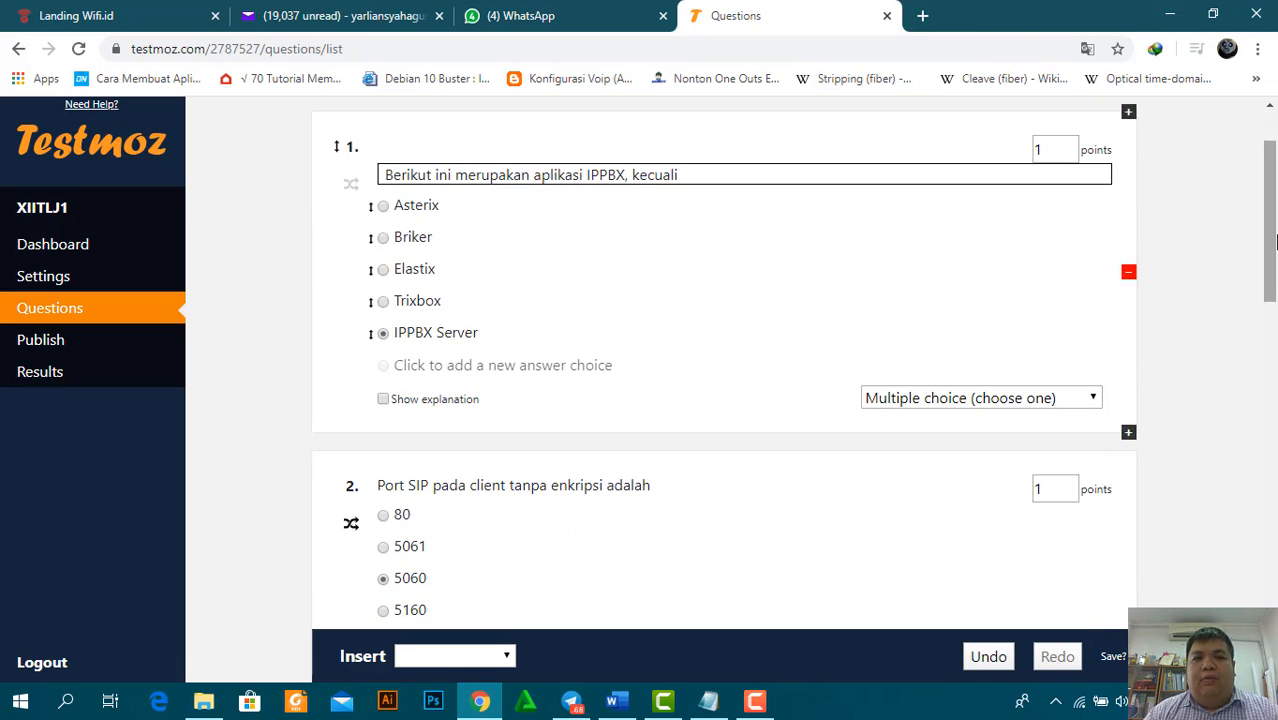
click(355, 529)
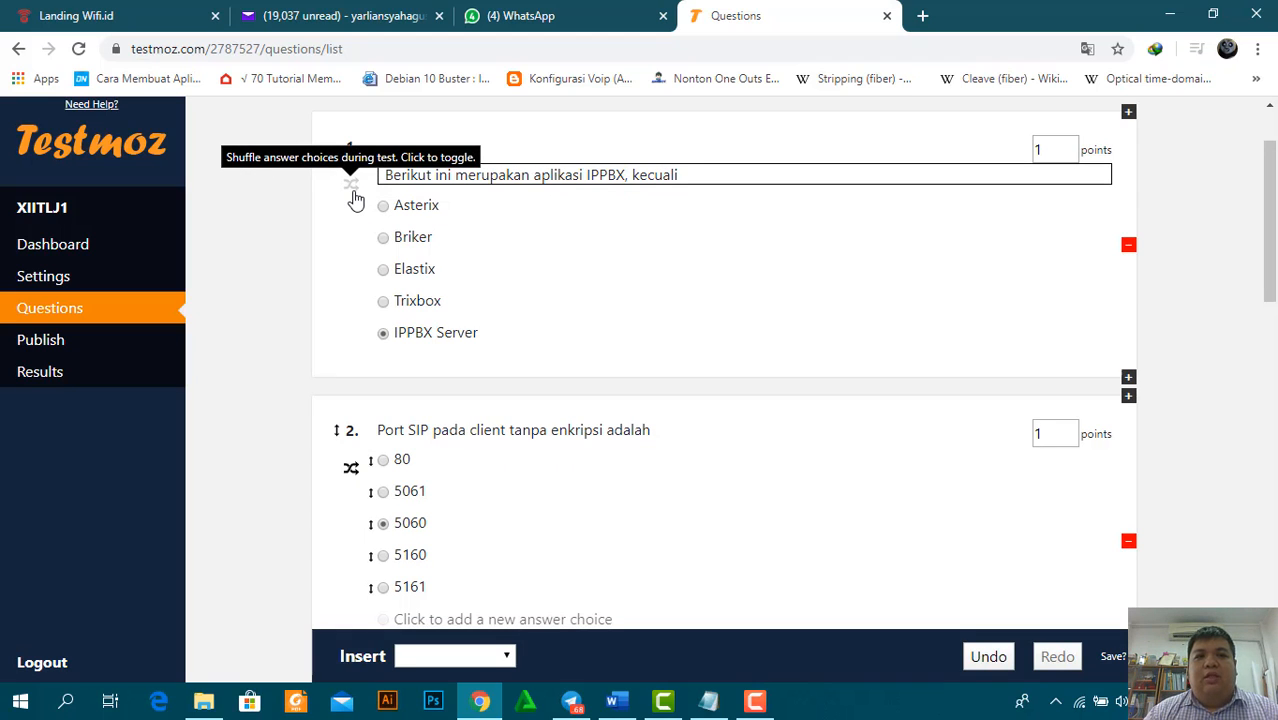
Turn on answer-choice shuffling for question 1 and review the rest of the list
click(353, 194)
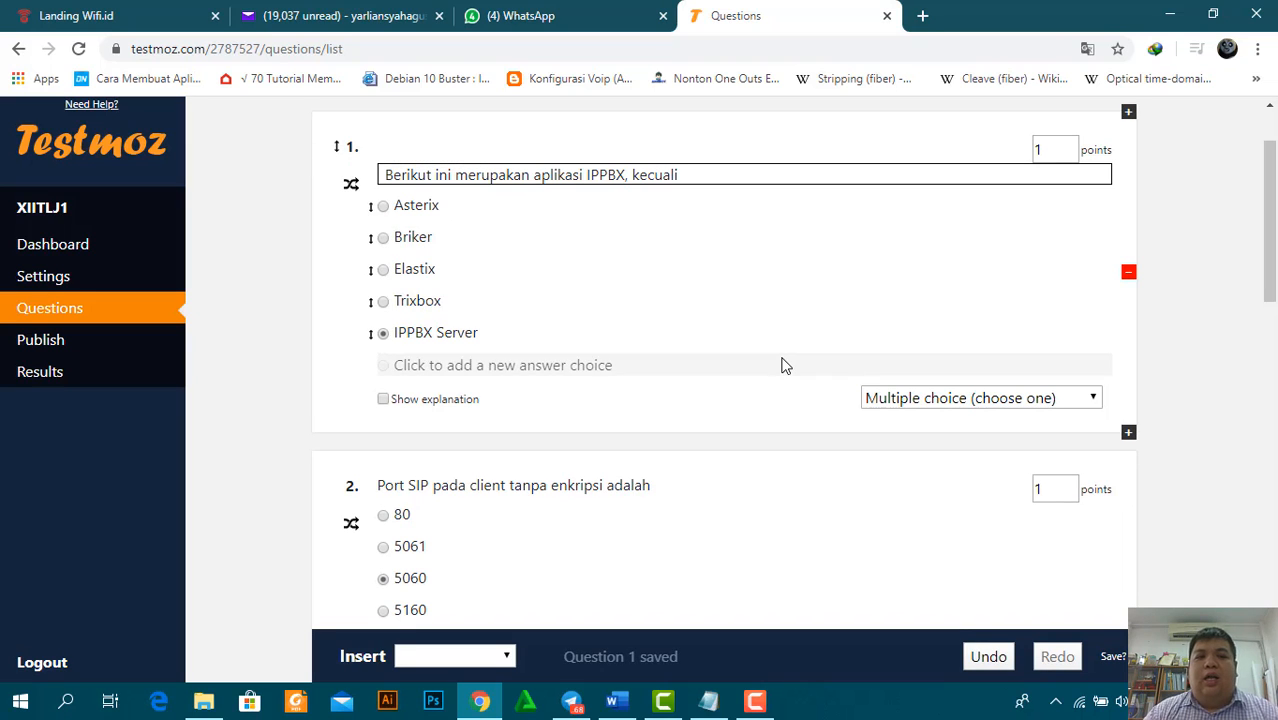
drag(1274, 242, 1274, 297)
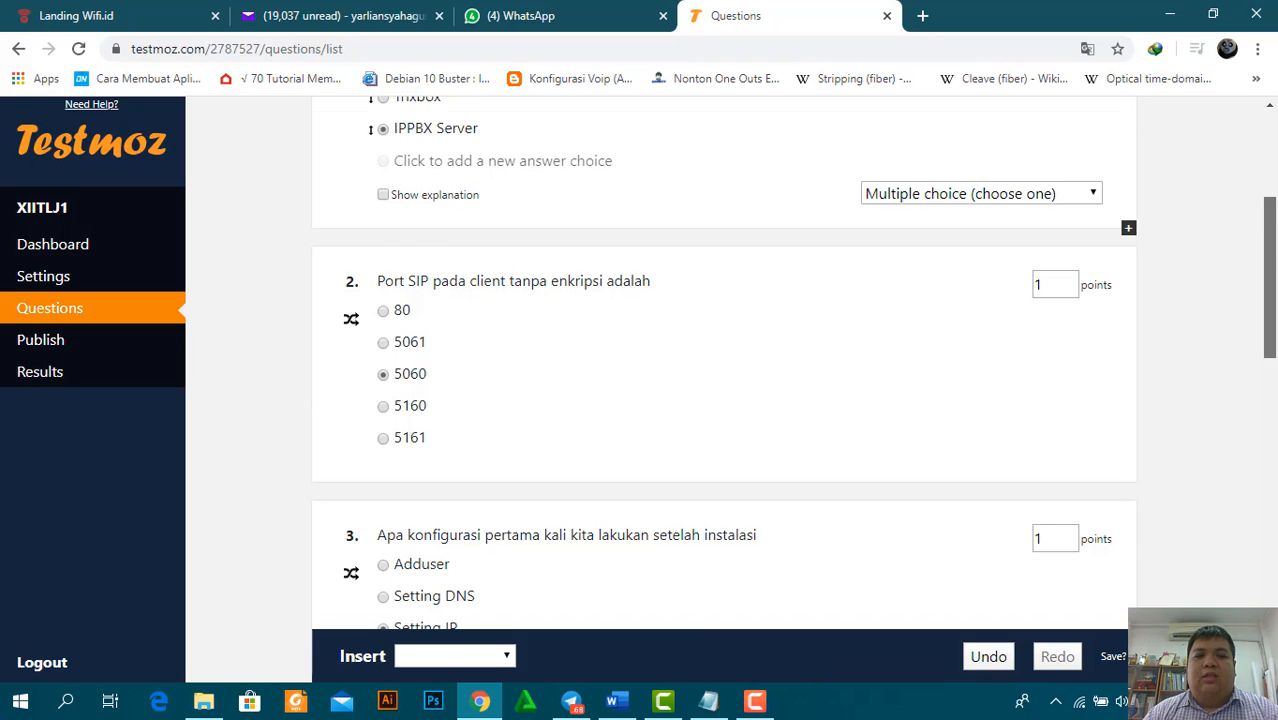
drag(1274, 297, 1270, 448)
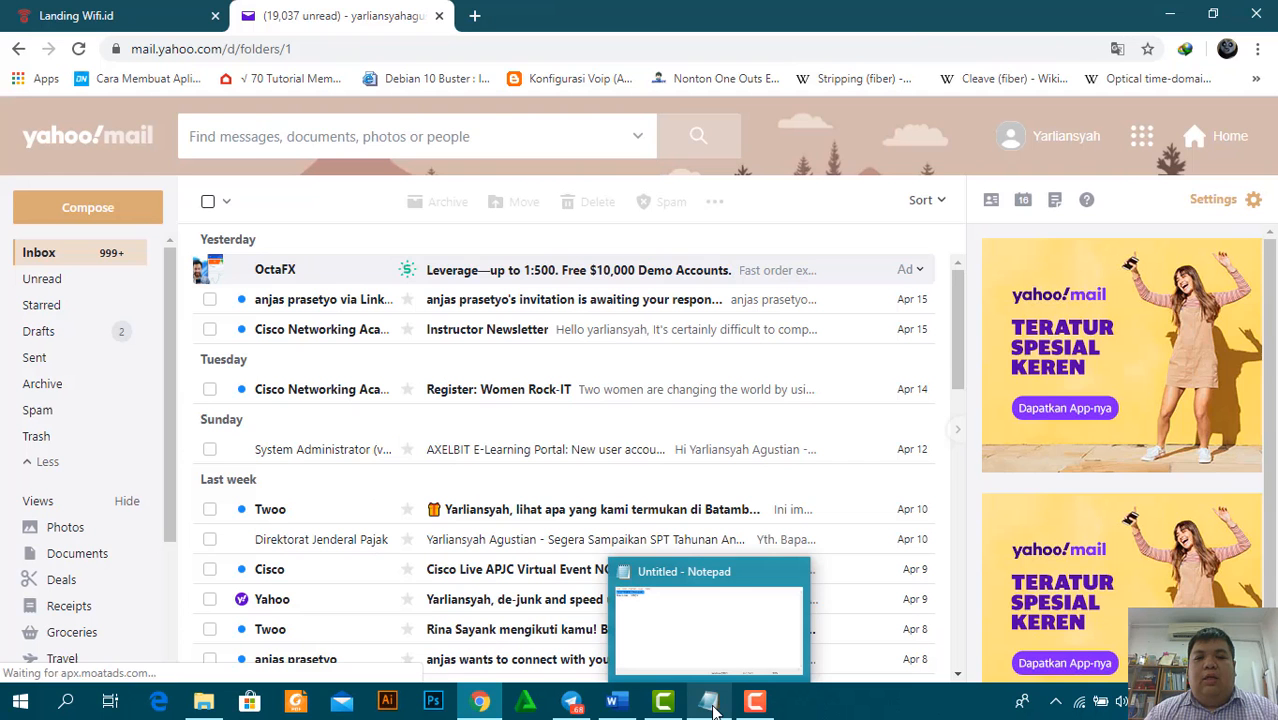
Copy the testmoz.com/2787527 link from Notepad and load it in a new Chrome tab
click(710, 702)
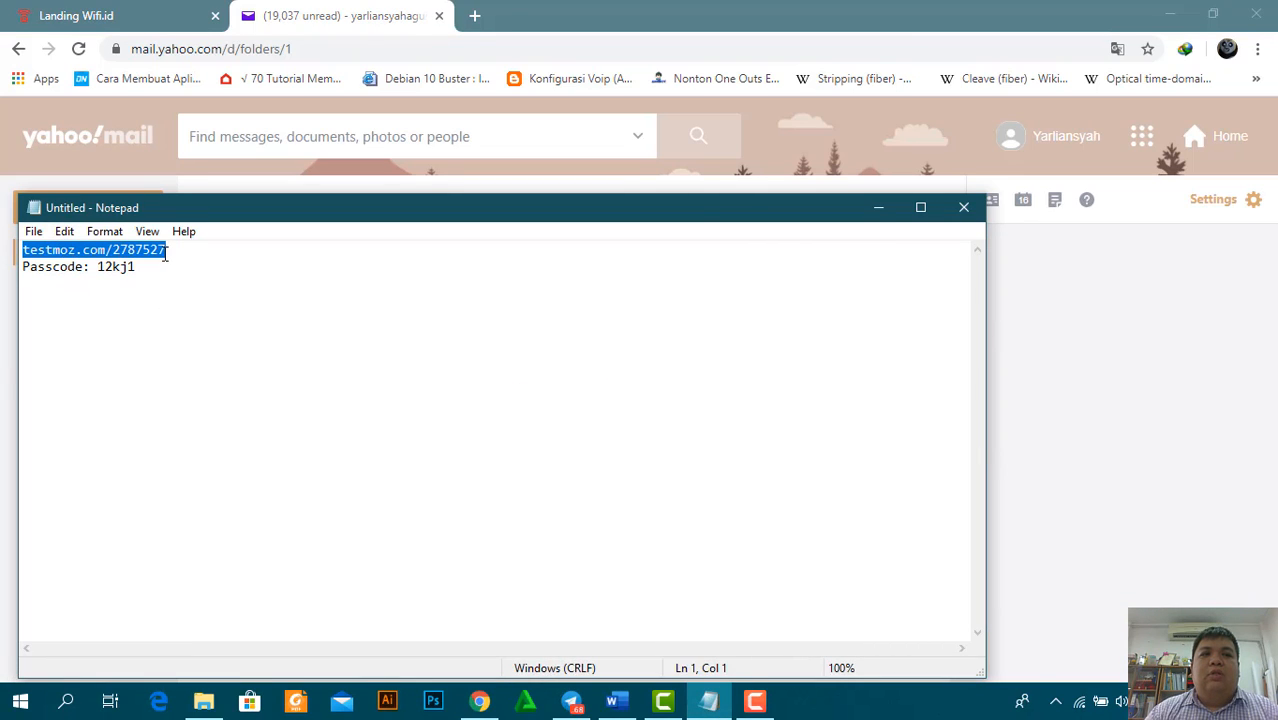
drag(165, 254, 26, 252)
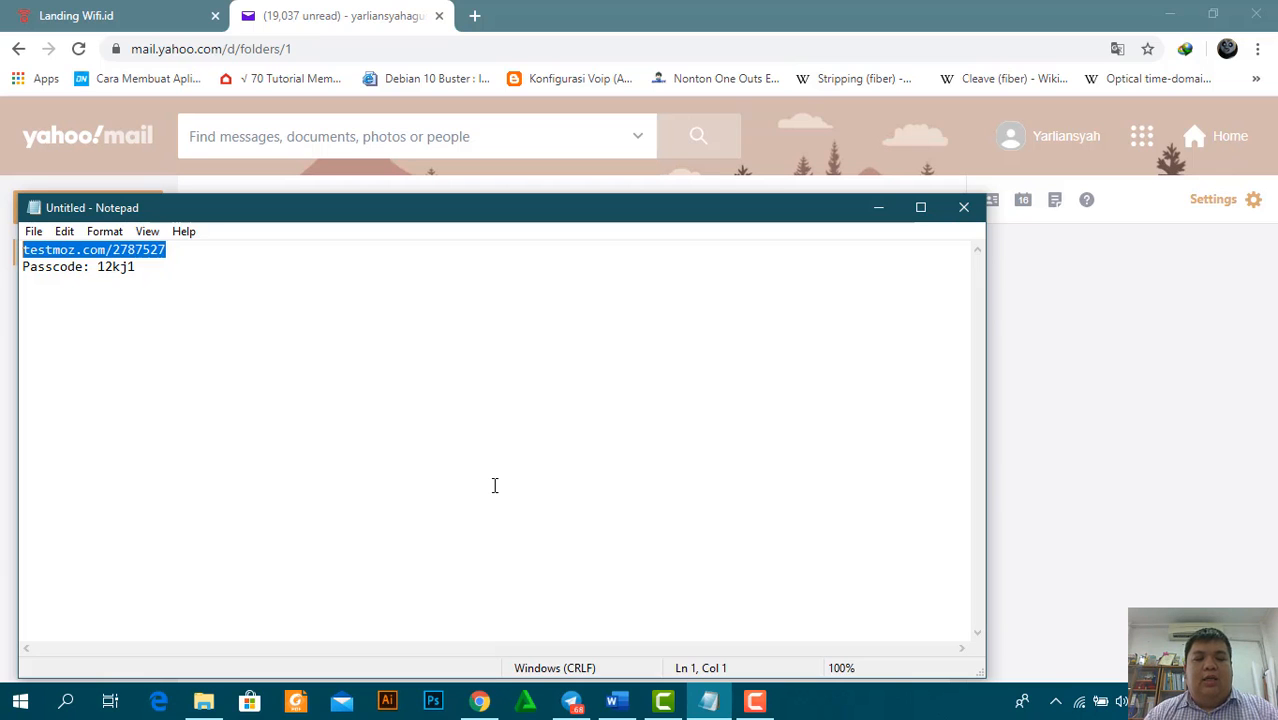
click(474, 16)
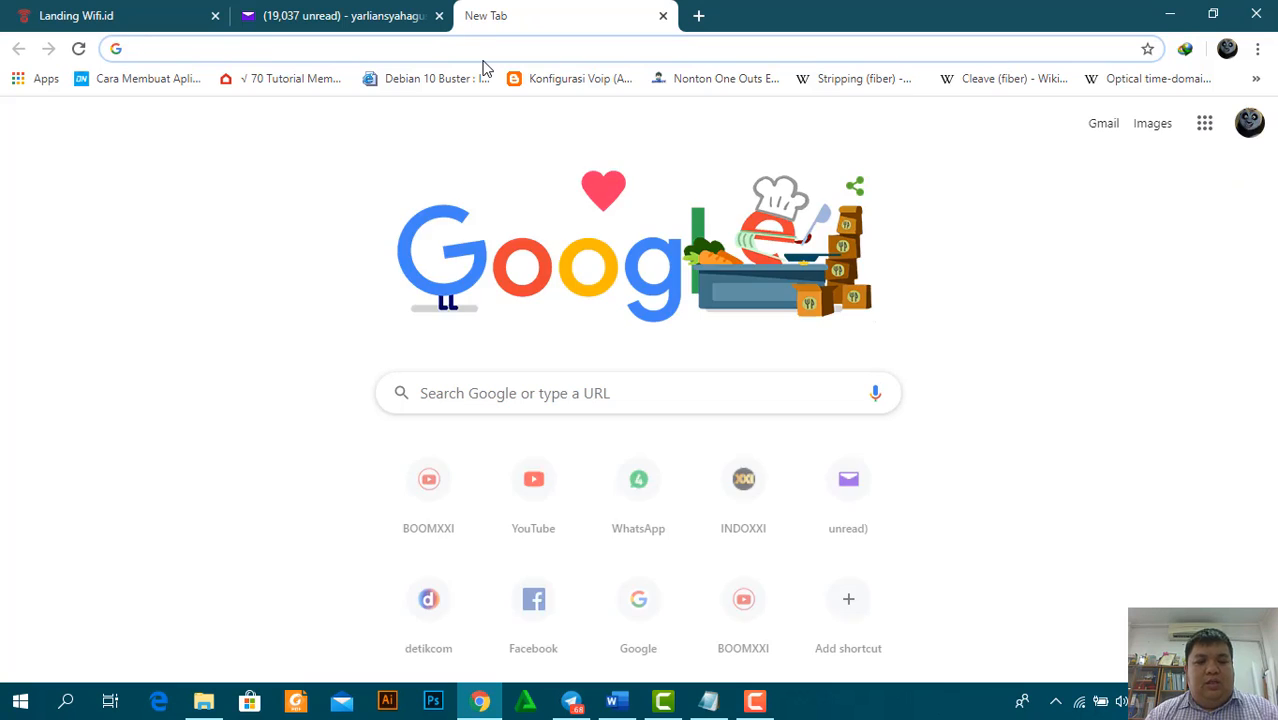
text(testmoz.com/2787527)
key(Return)
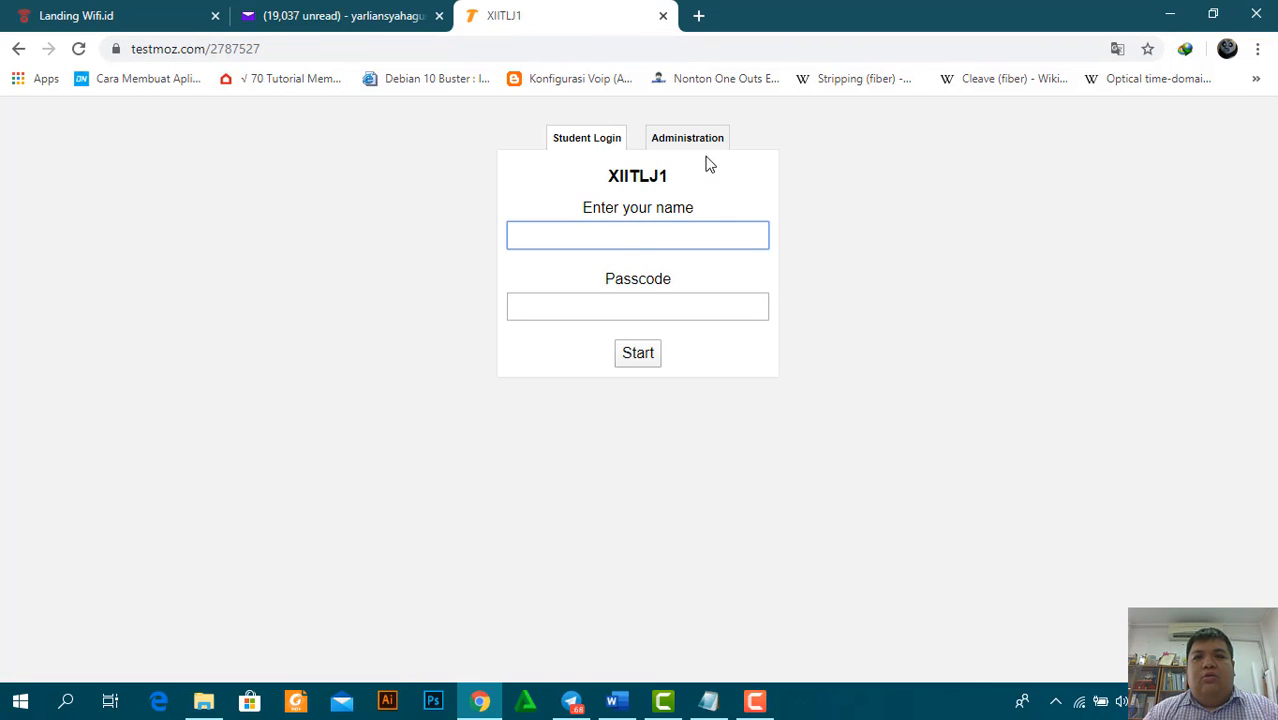
Log in through the Administration tab and open the XIITLJ1 Results page showing 40% and 80%
click(712, 140)
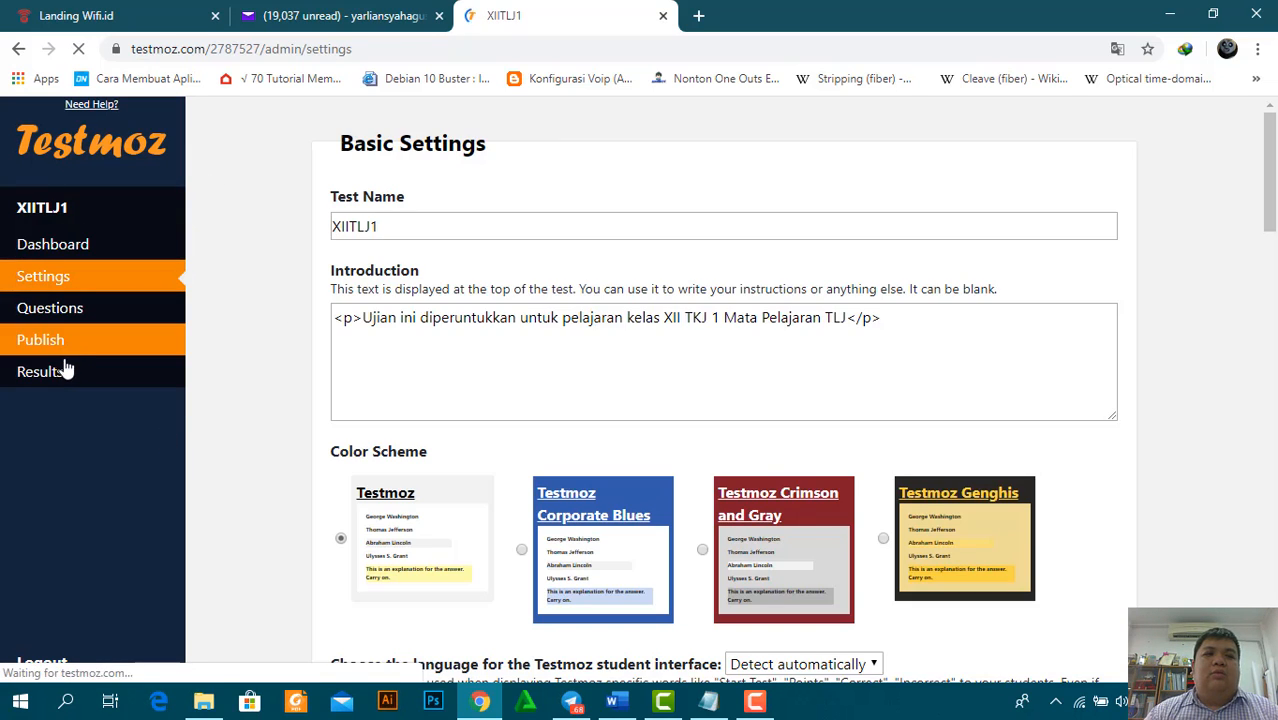
click(62, 372)
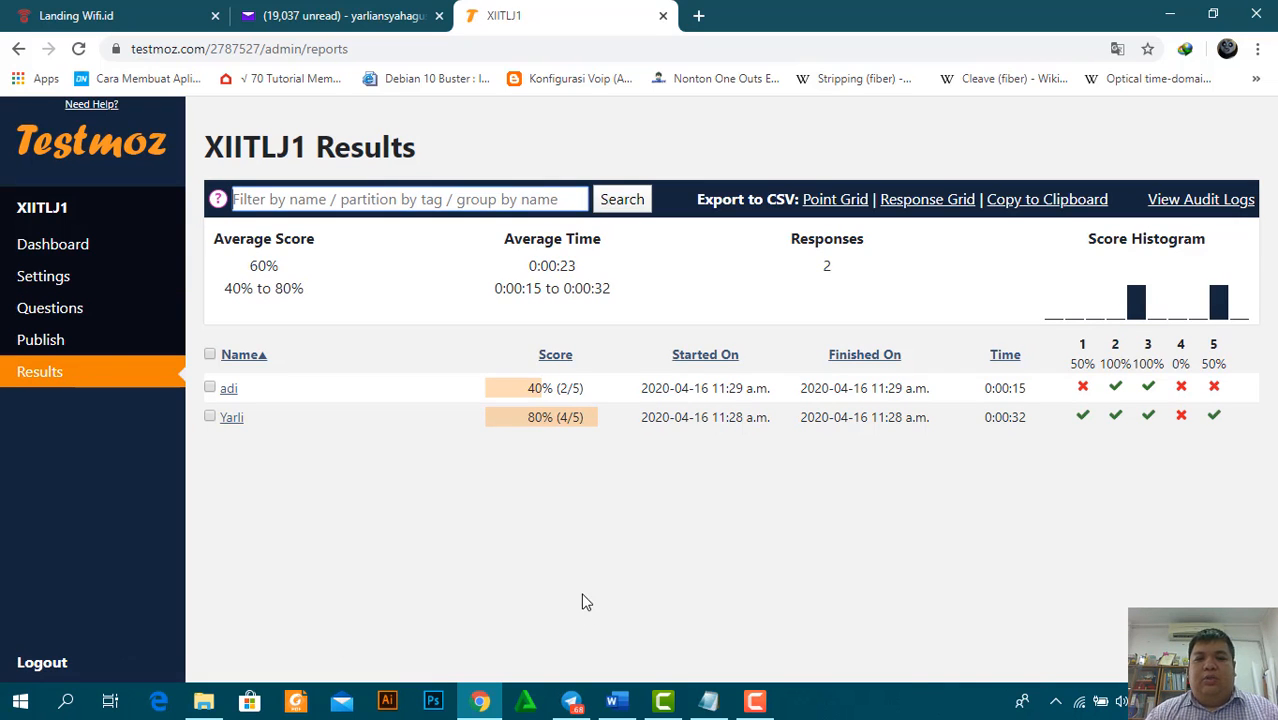
Close quiz_2787527.csv in Excel without saving changes, then return to the Testmoz results in Chrome
click(660, 695)
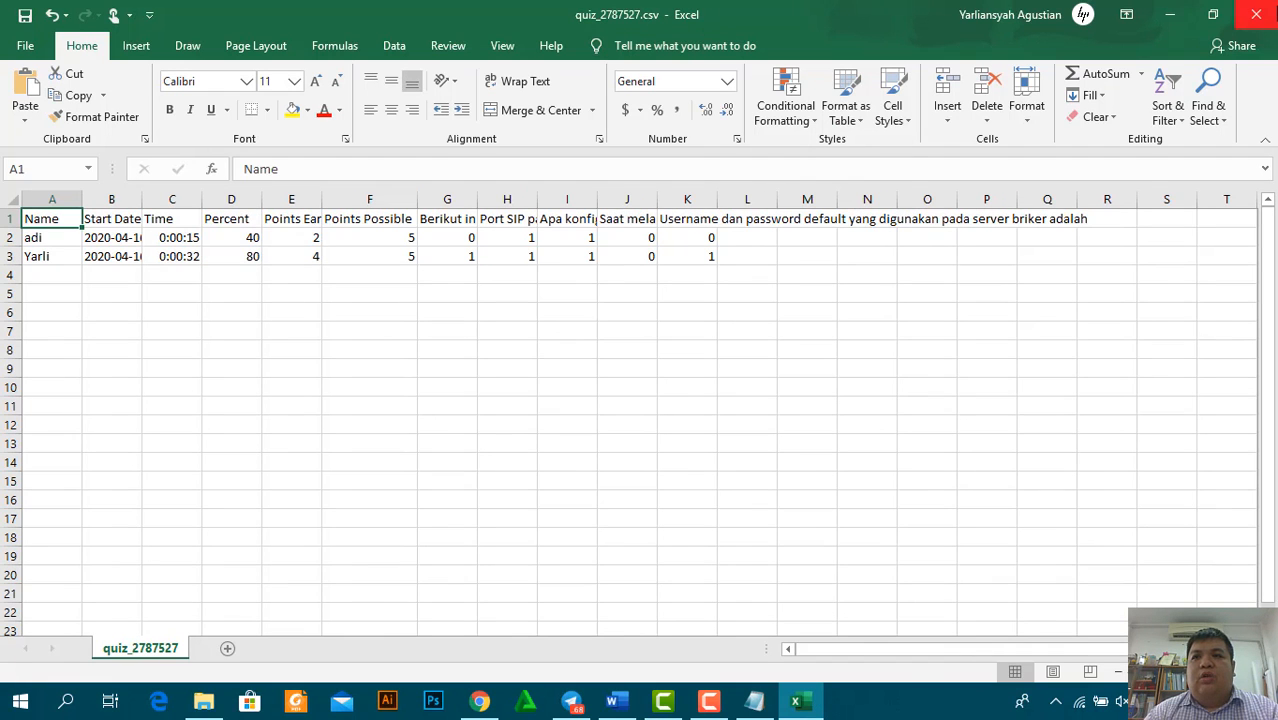
click(1257, 15)
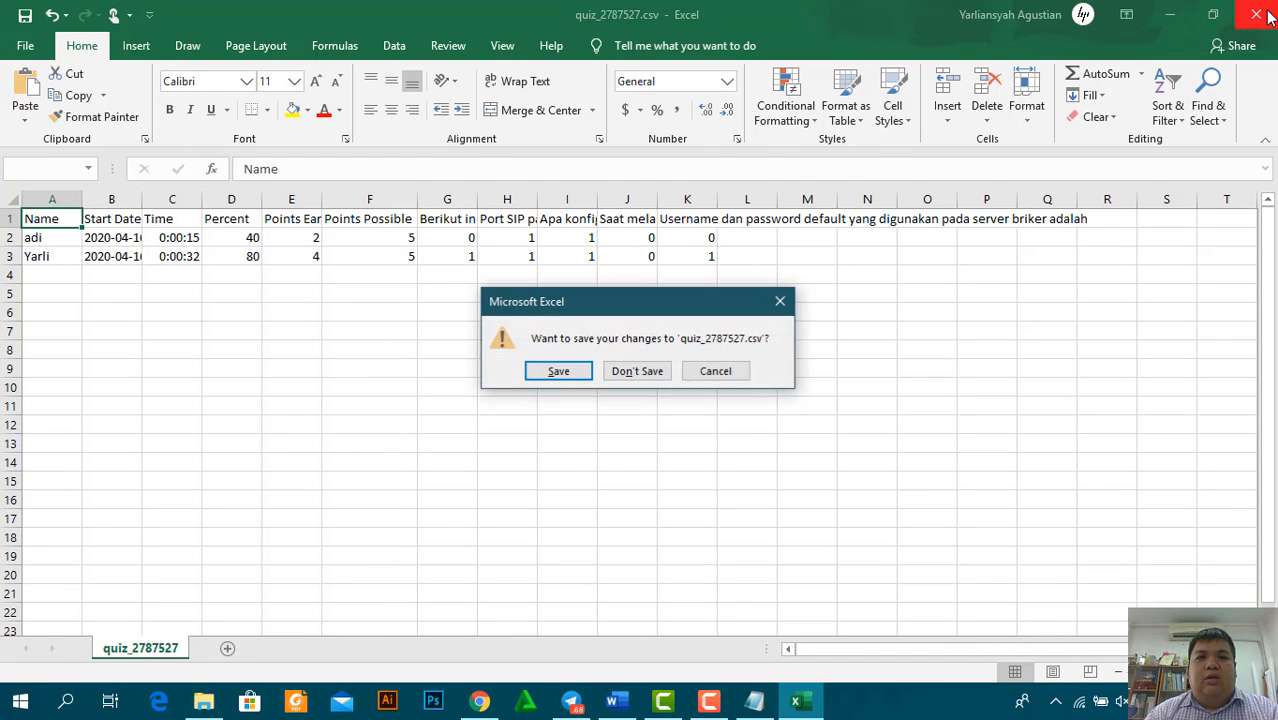
click(566, 371)
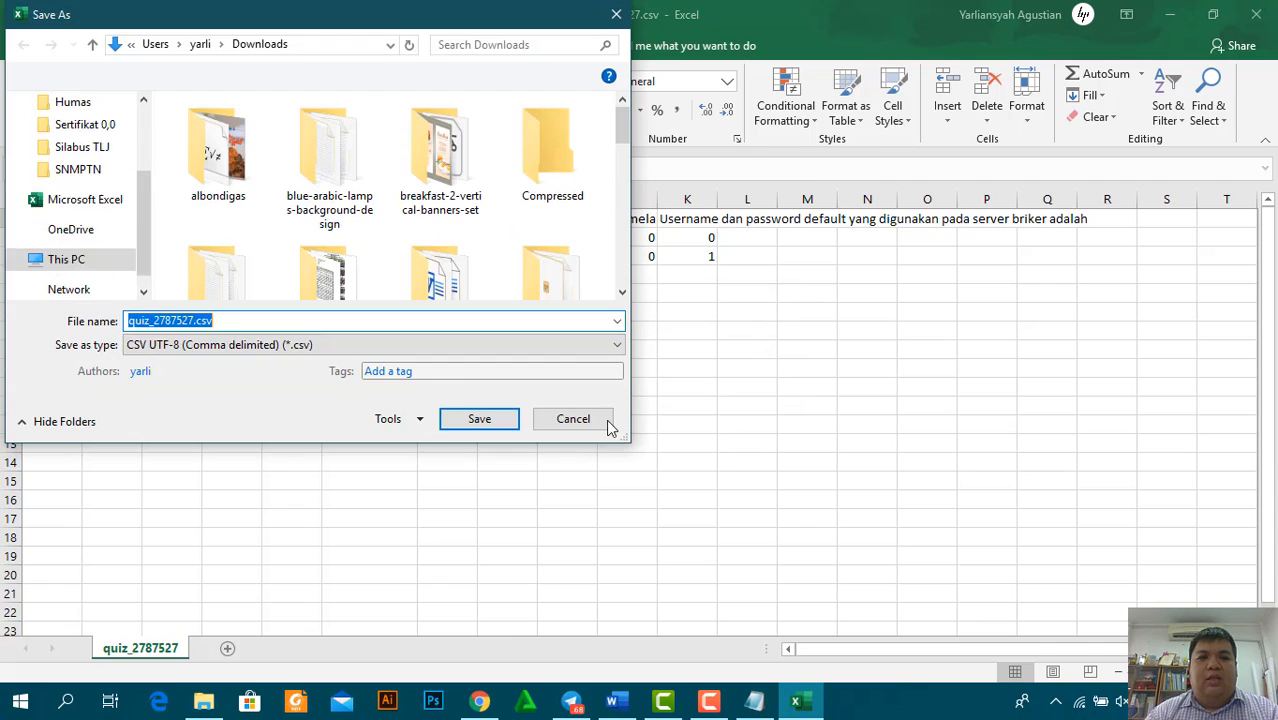
click(600, 422)
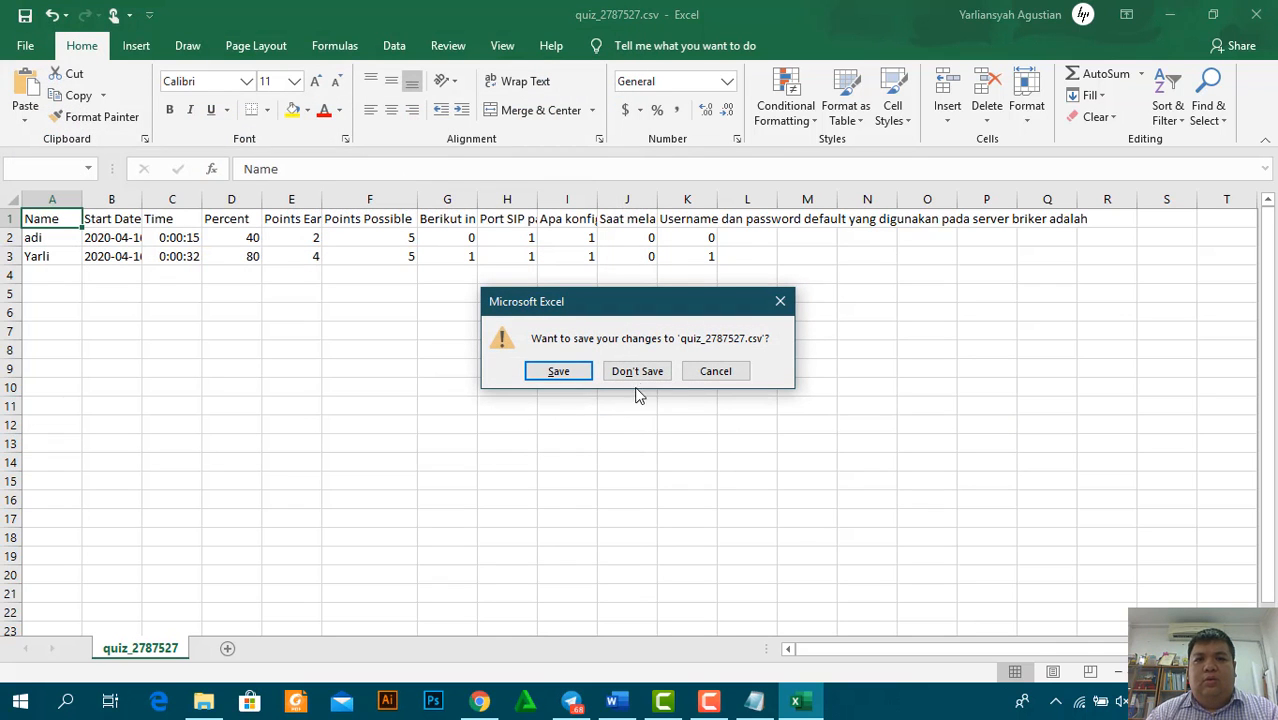
click(648, 371)
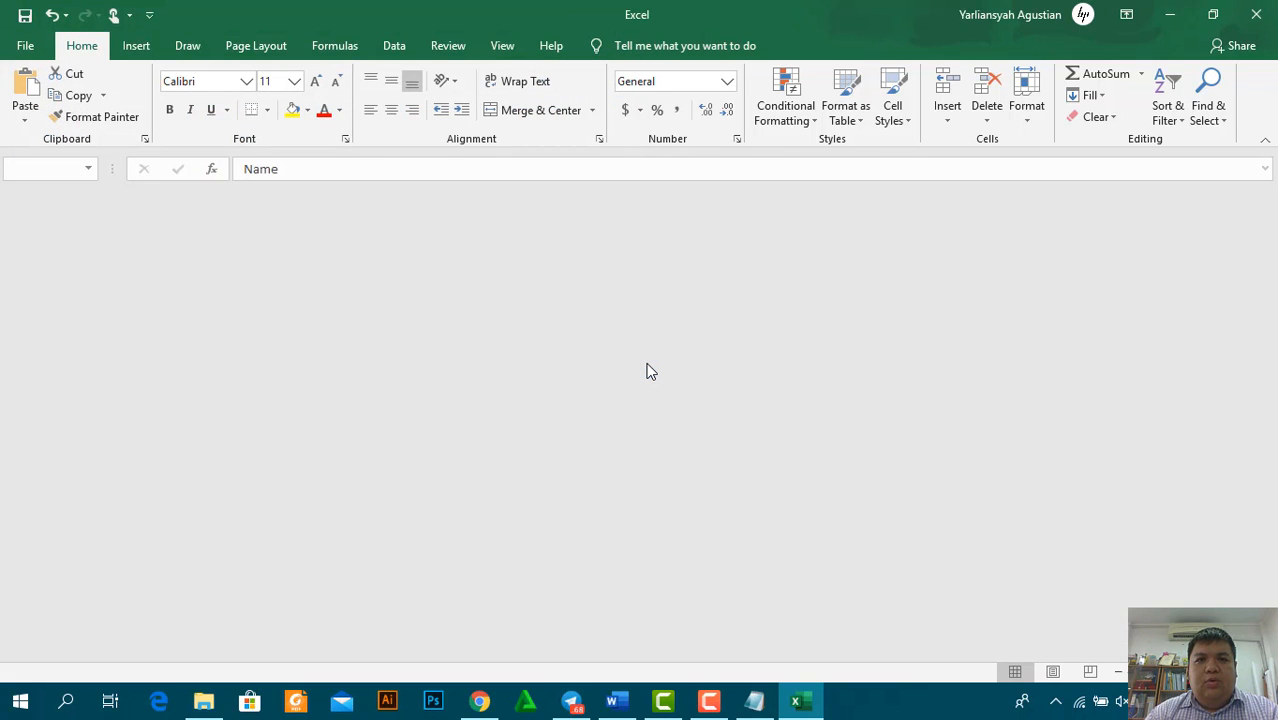
click(479, 703)
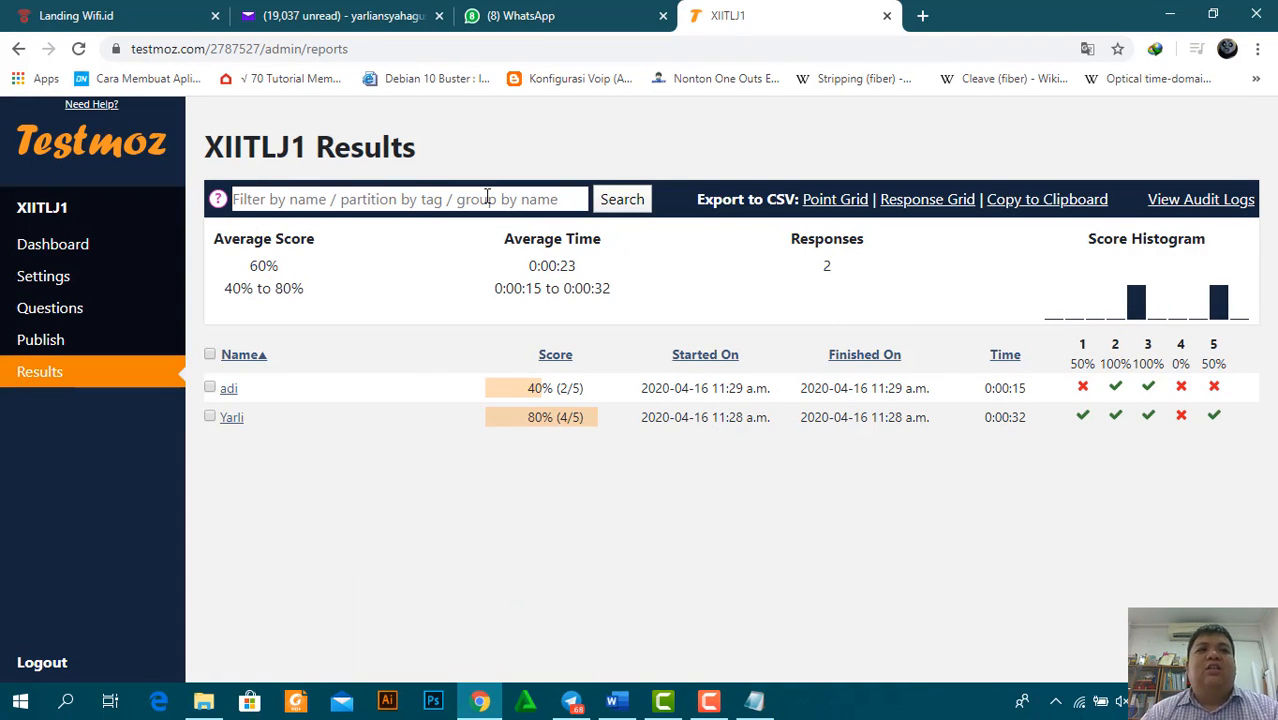
mouse_move(702, 697)
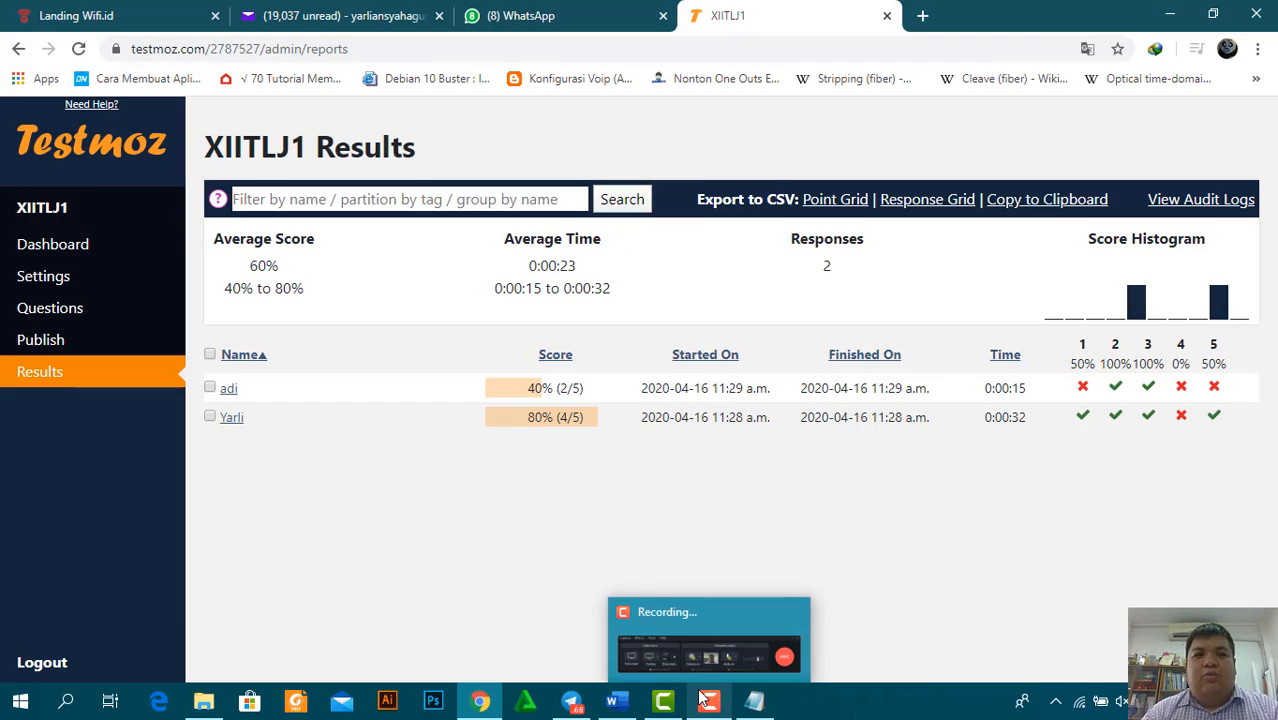
click(742, 643)
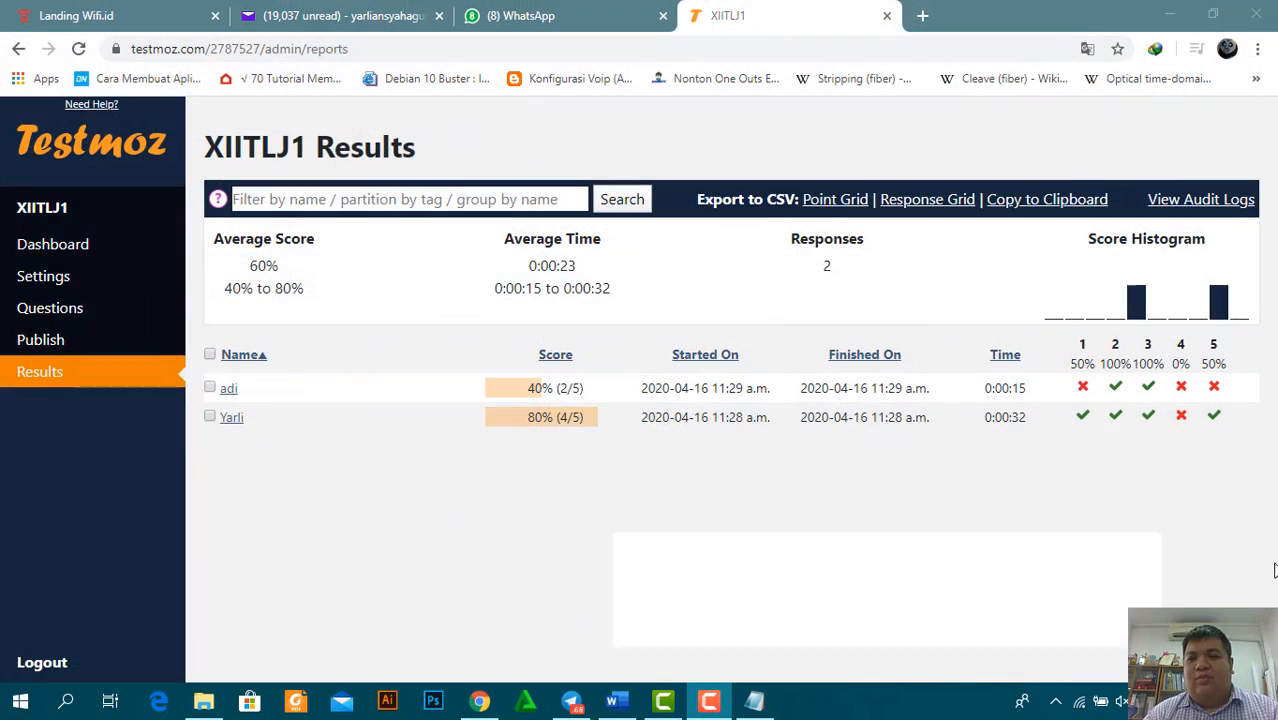